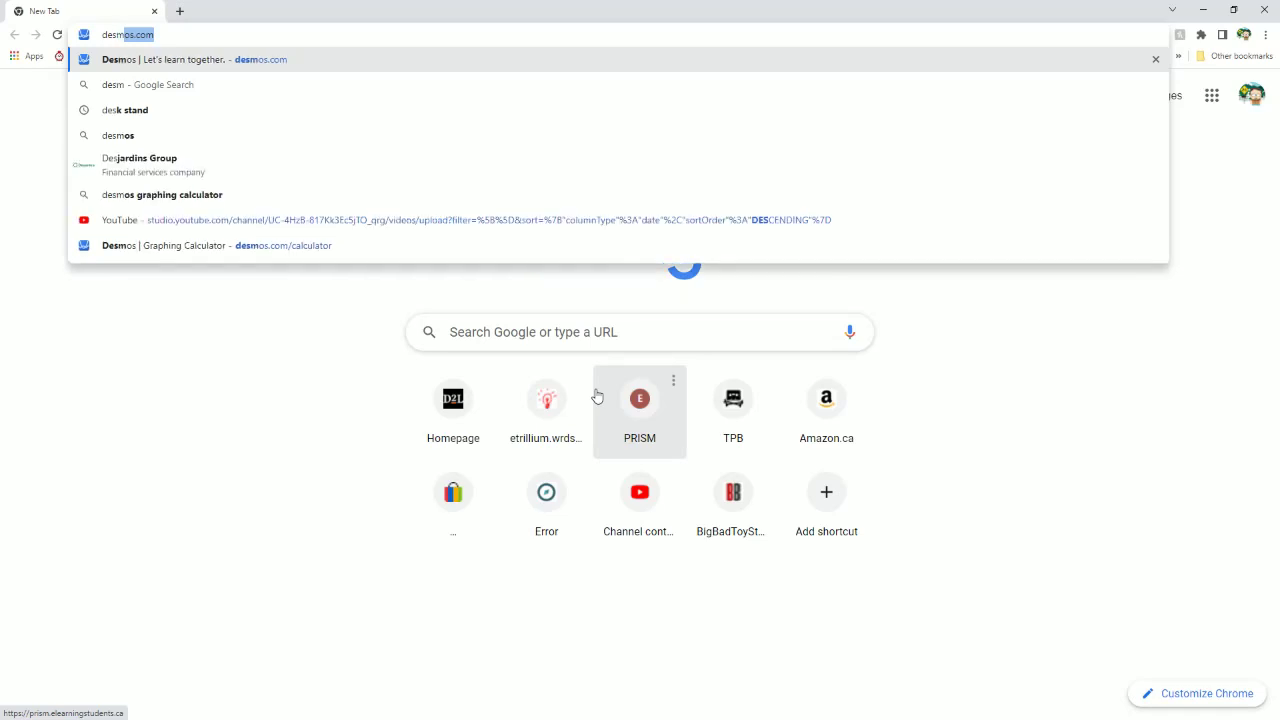
- Go to desmos.com and launch the Graphing Calculator
type("com")
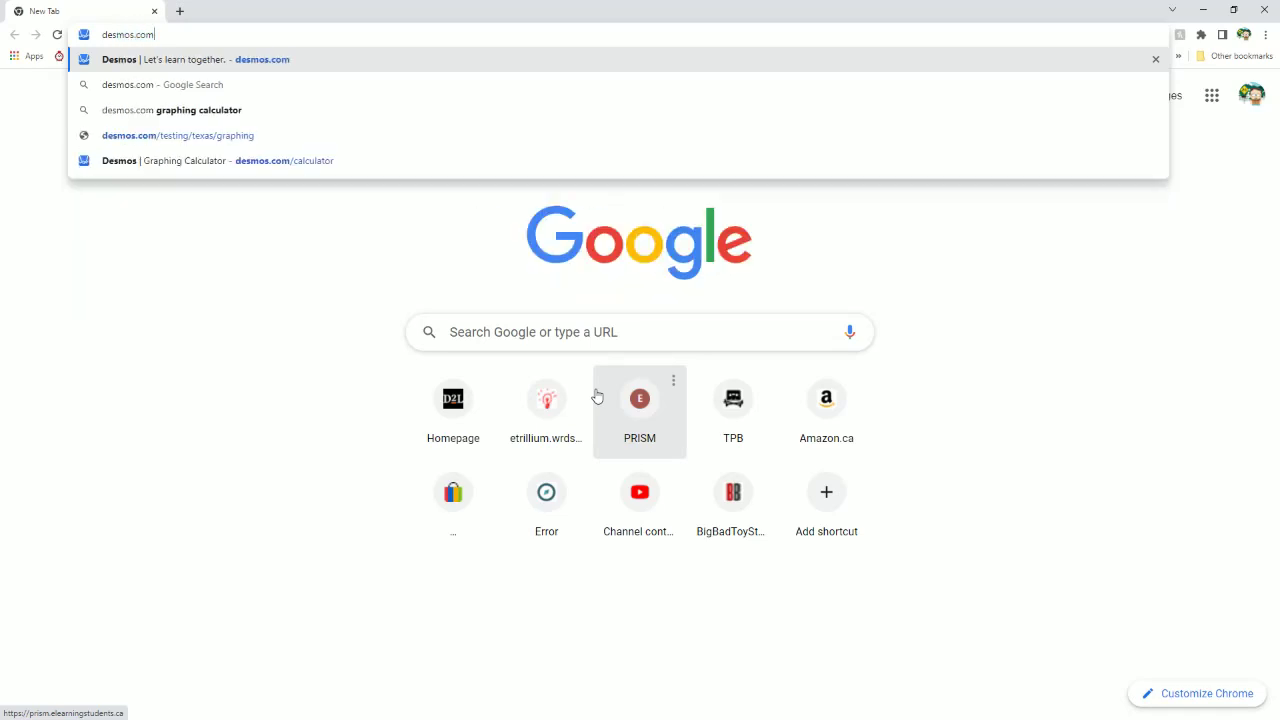
key("Return")
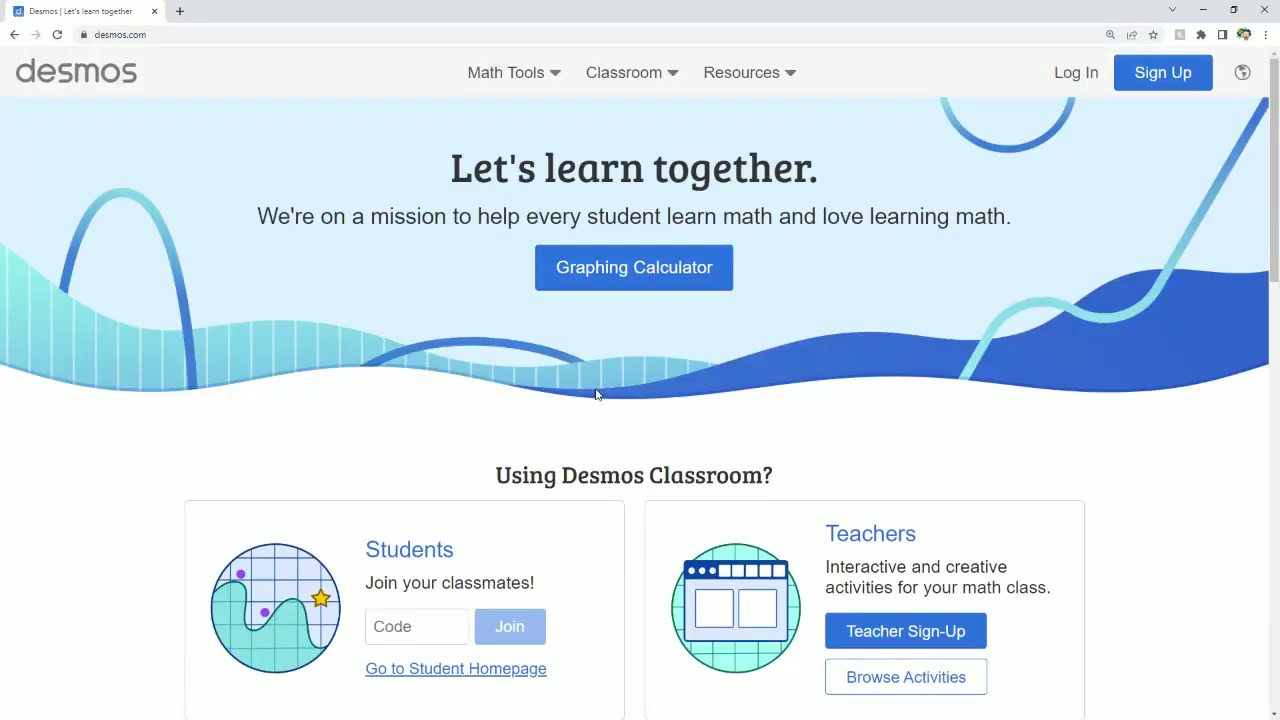
left_click(636, 276)
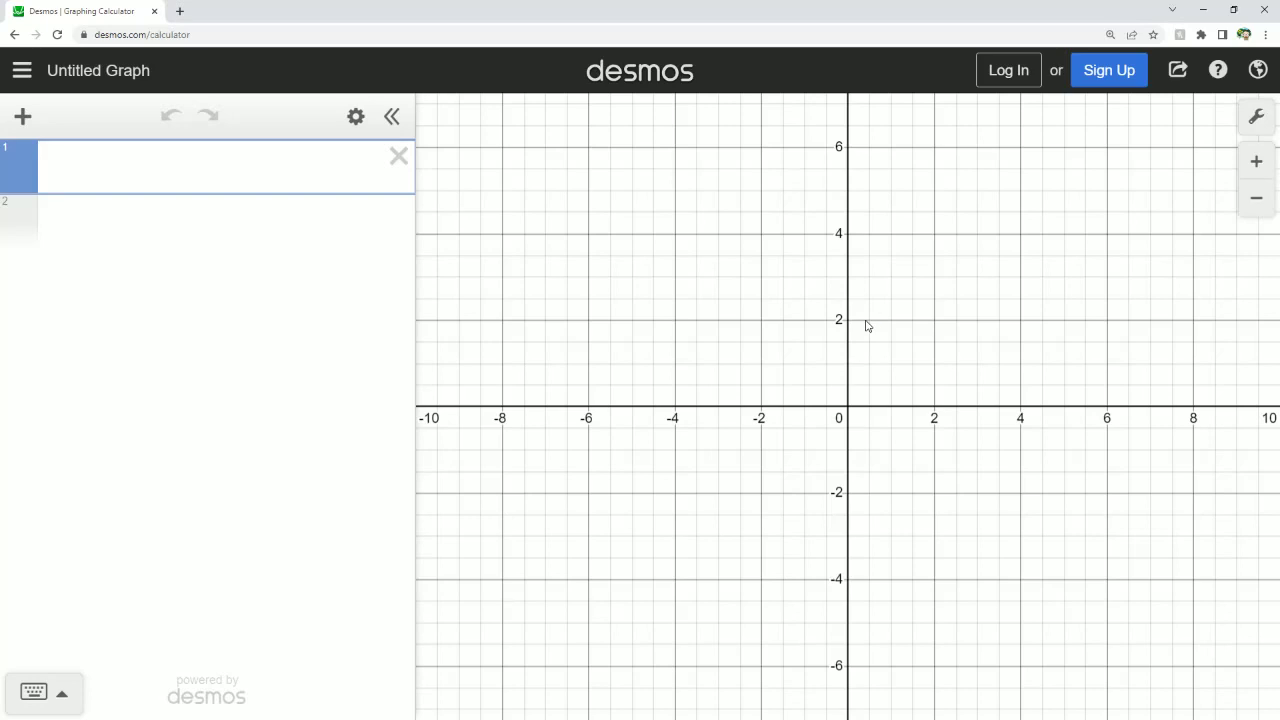
- Graph the equation y=x^2 as the first expression
left_click_drag(891, 400, 851, 380)
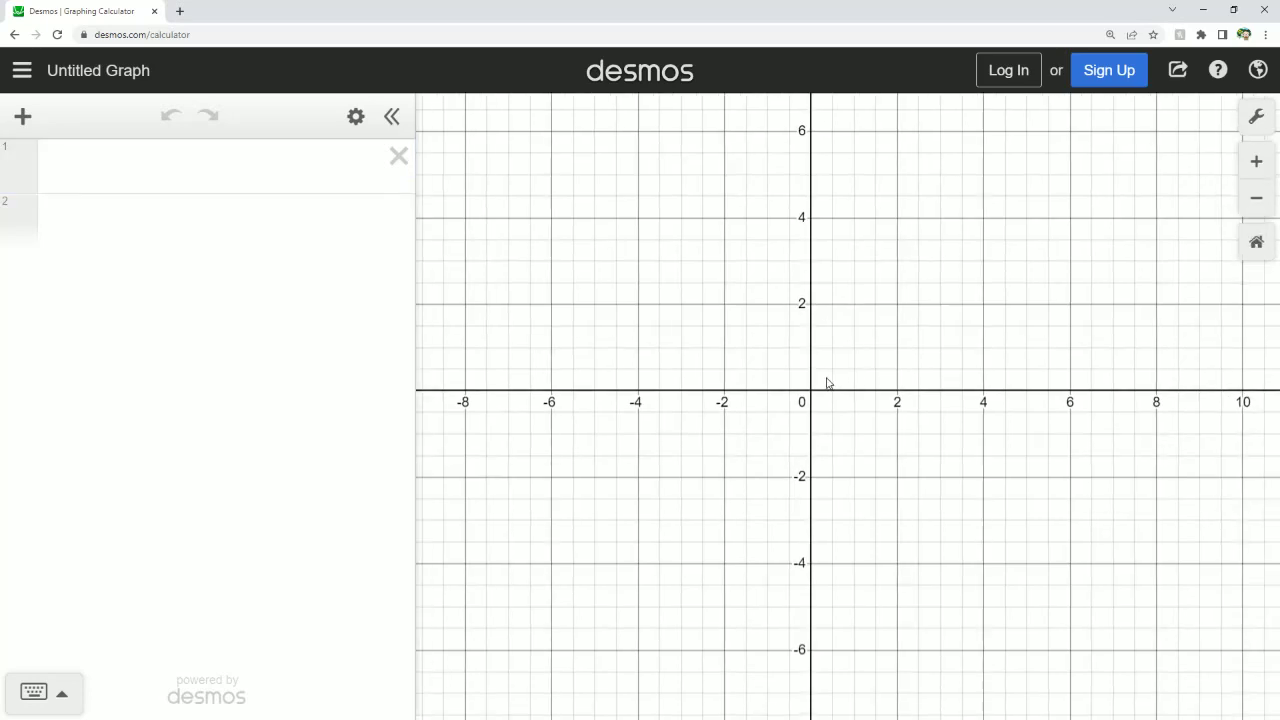
scroll(827, 383, "up", 1)
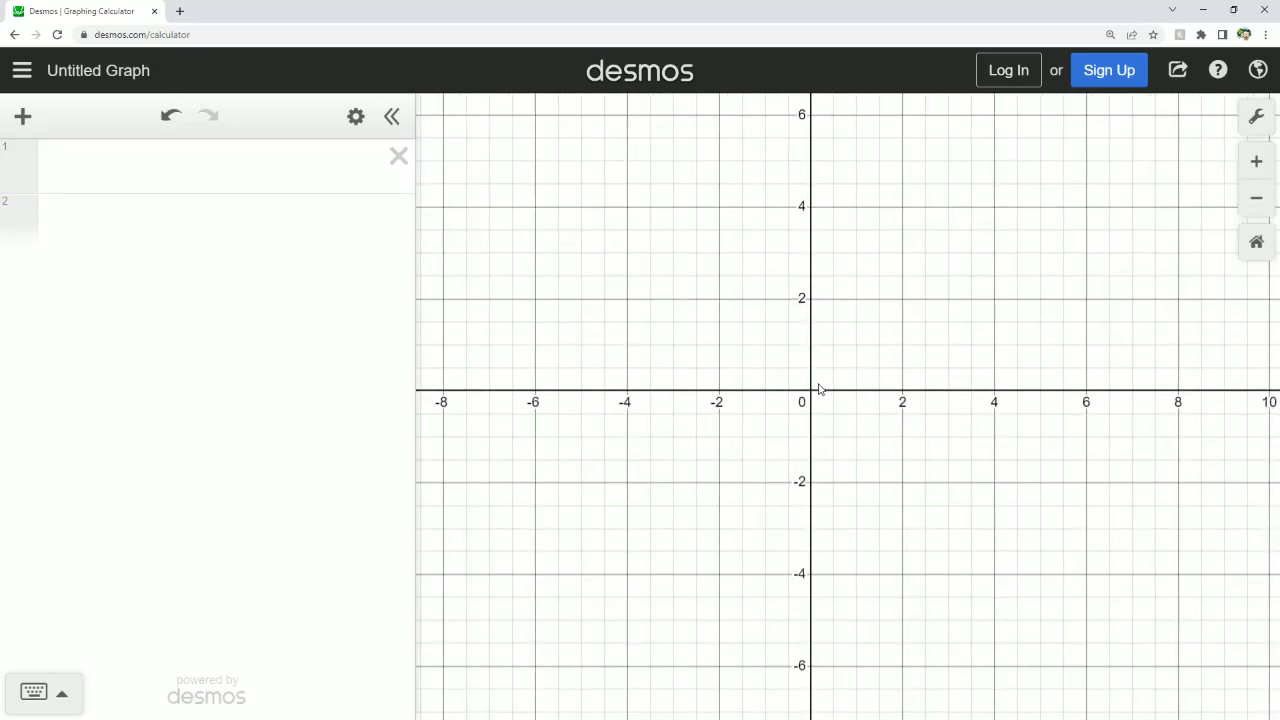
left_click(229, 170)
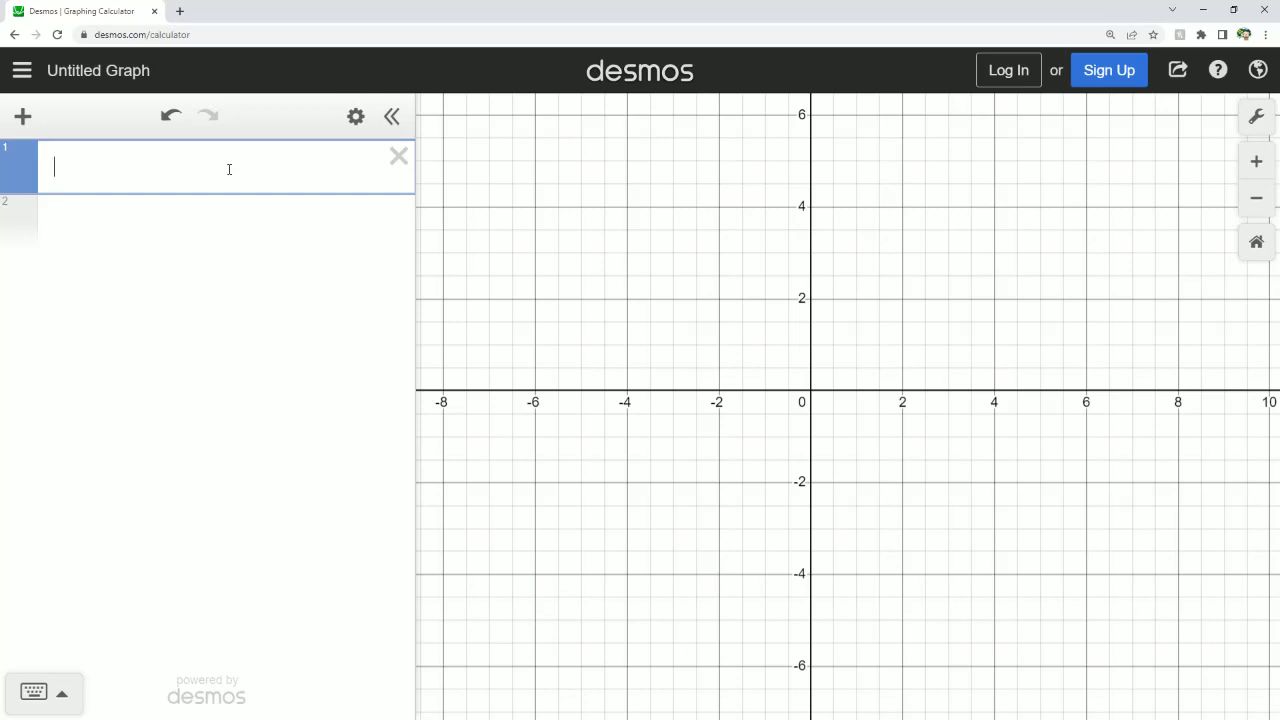
type("y=x^2")
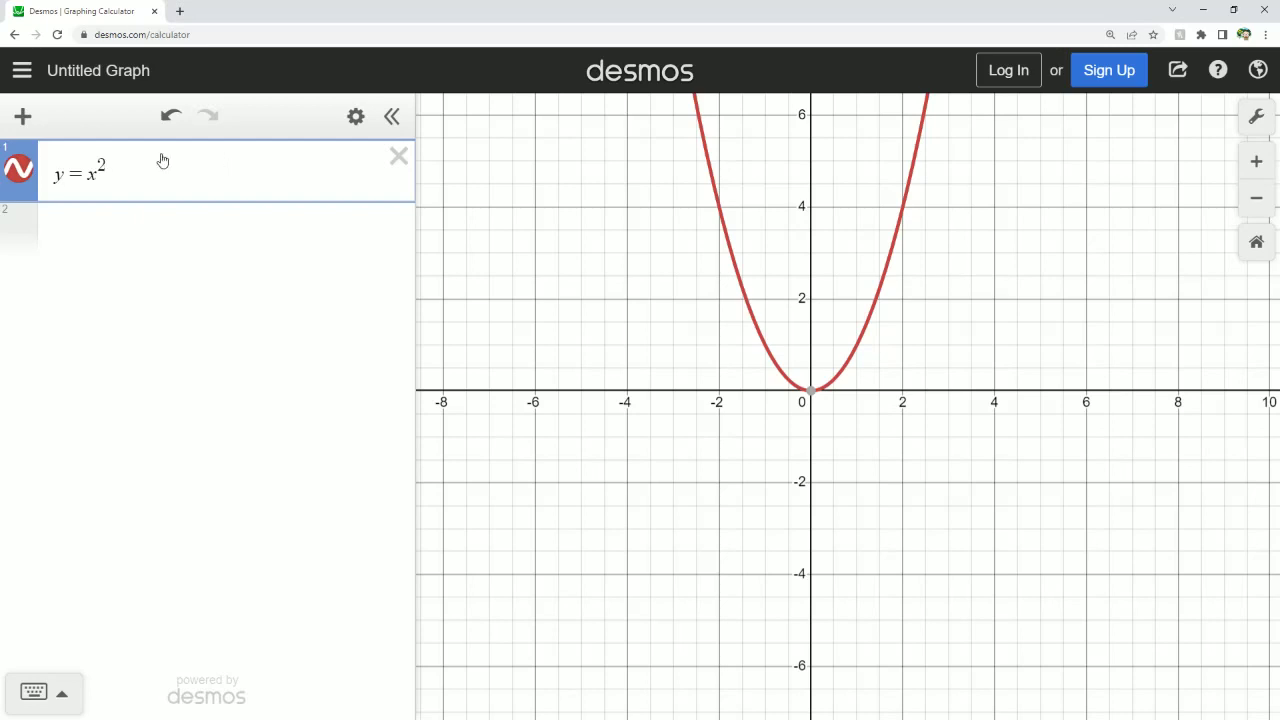
- Rewrite the parabola's equation in function notation as f(x)=x^2 and evaluate f(5) in a second expression
double_click(64, 174)
type("f(x)")
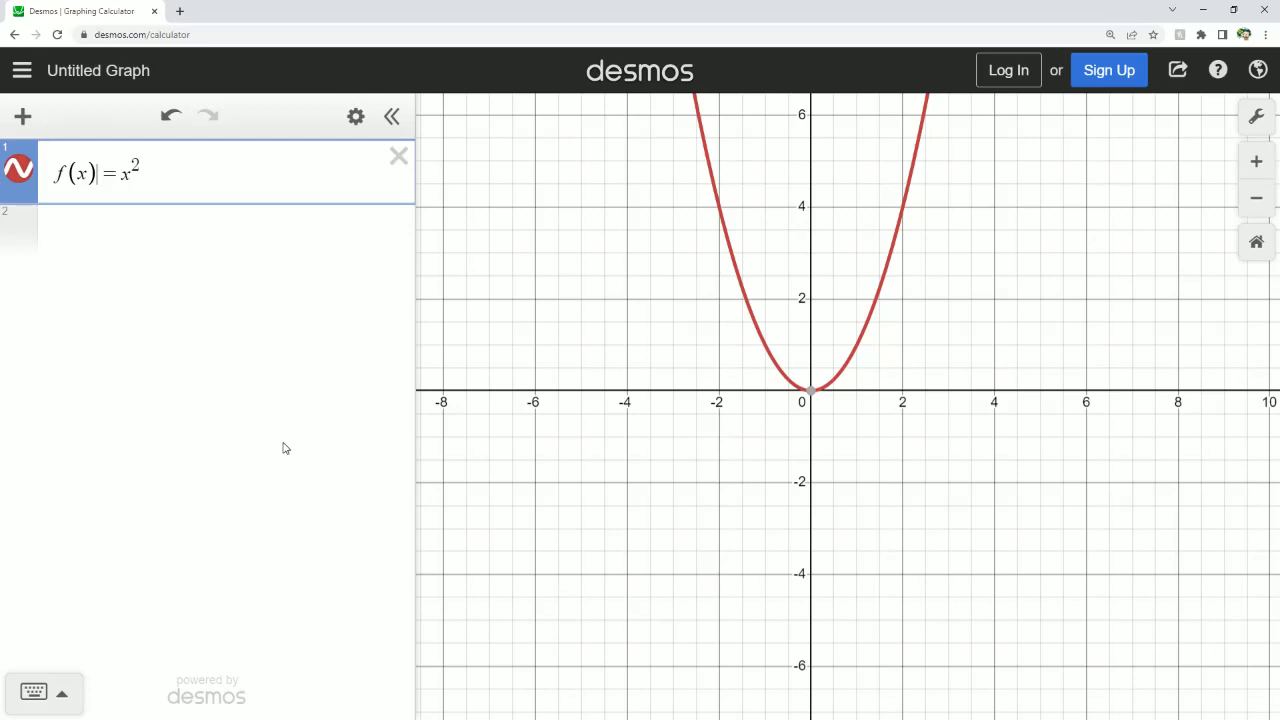
left_click(150, 244)
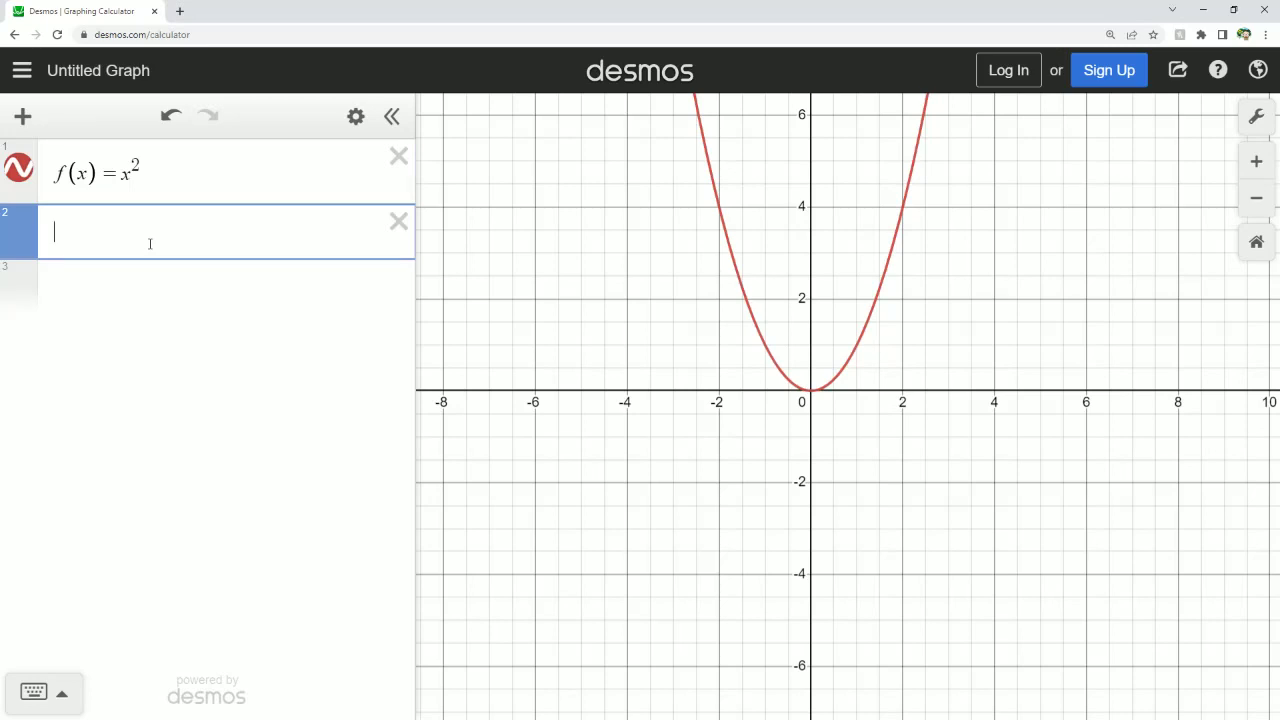
type("f(5")
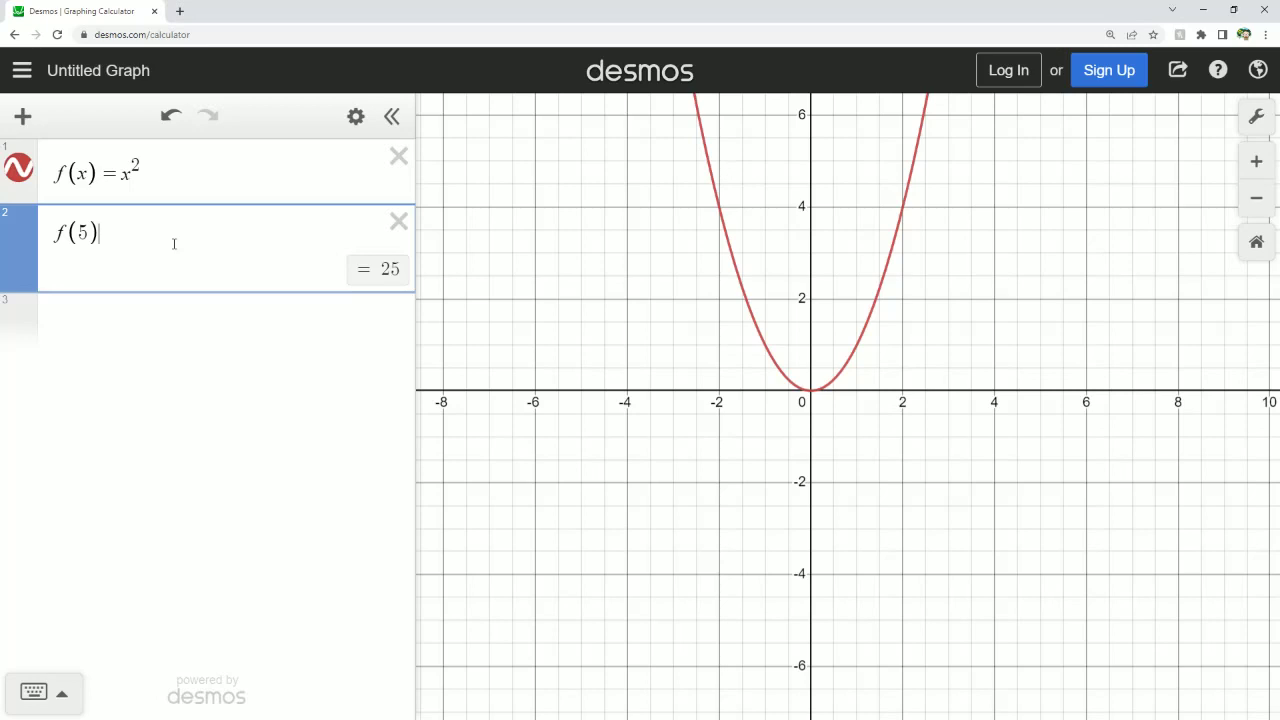
- Extend the function into the polynomial f(x)=4x^4+5x^3-7x^2-13x+8
left_click(121, 174)
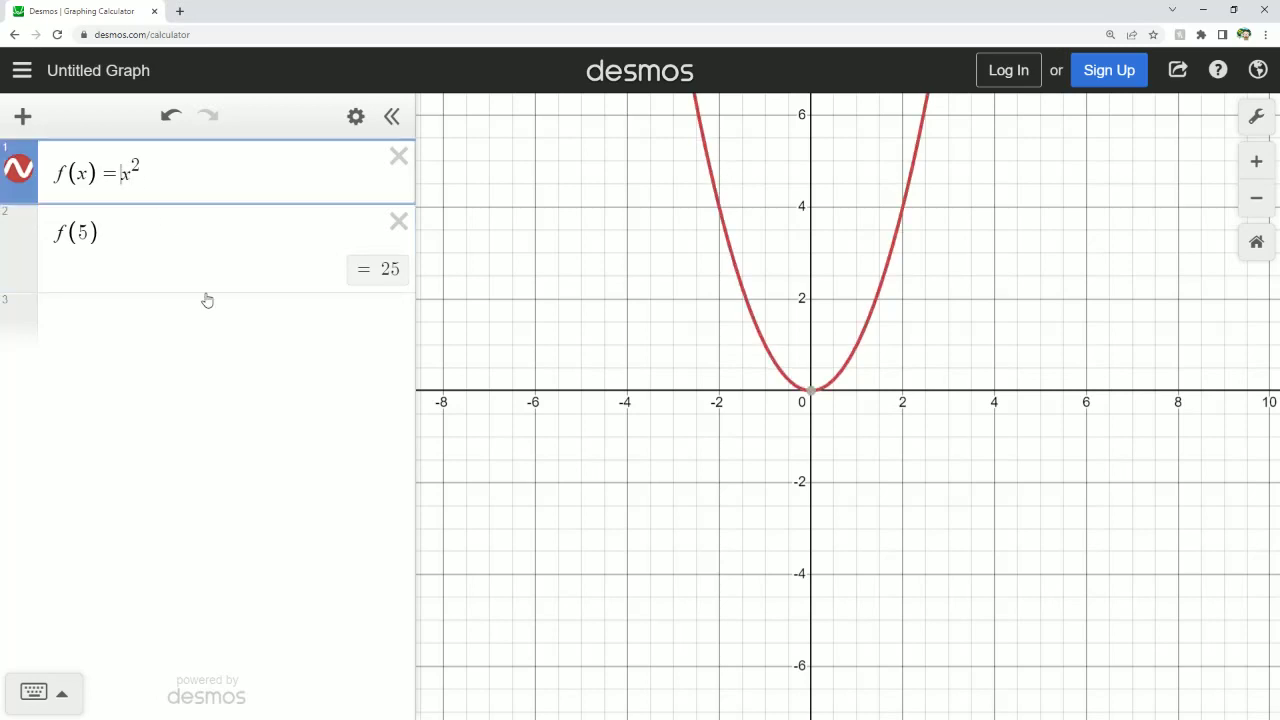
type("4x ")
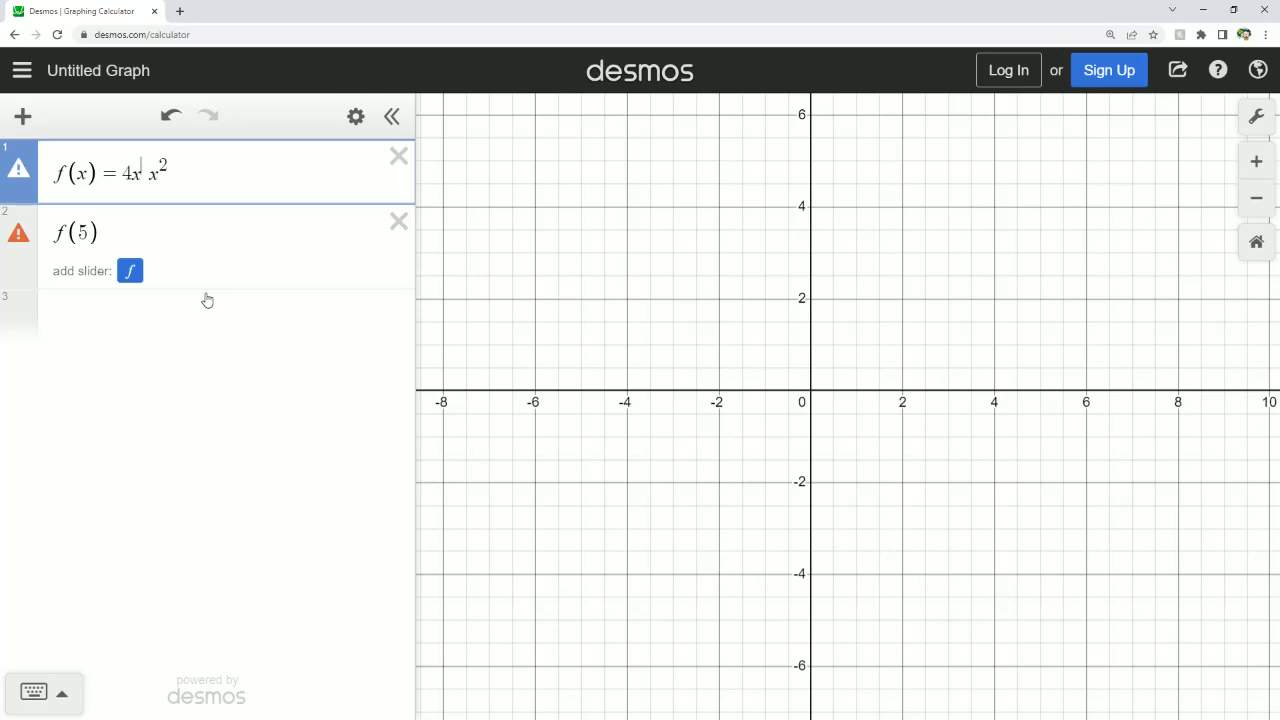
type("^4")
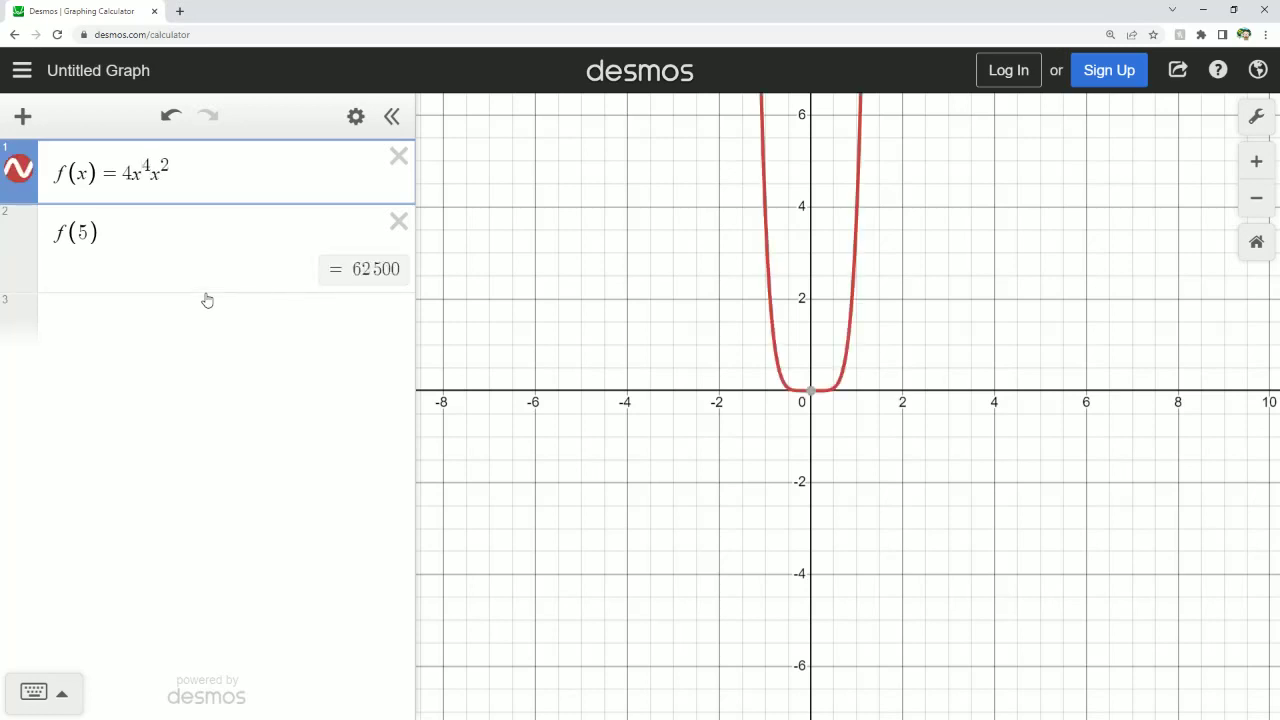
key("Right")
type("+ 5x^3")
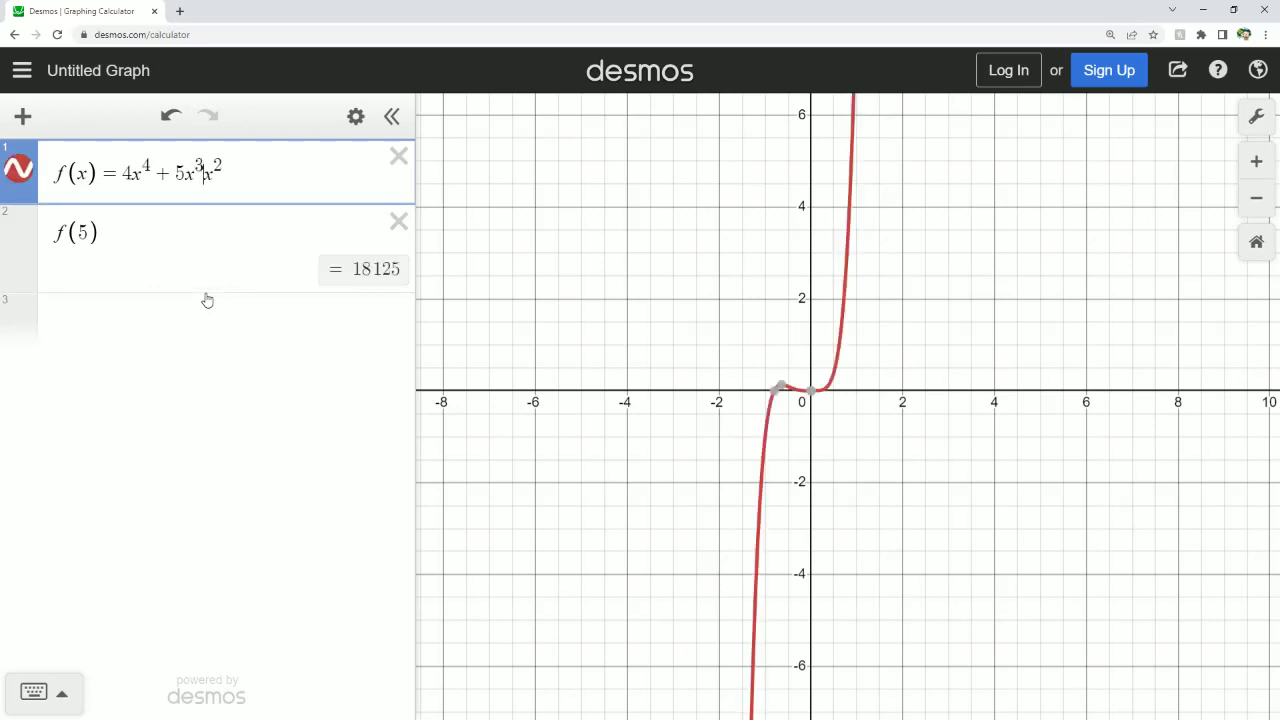
key("Right")
type("-")
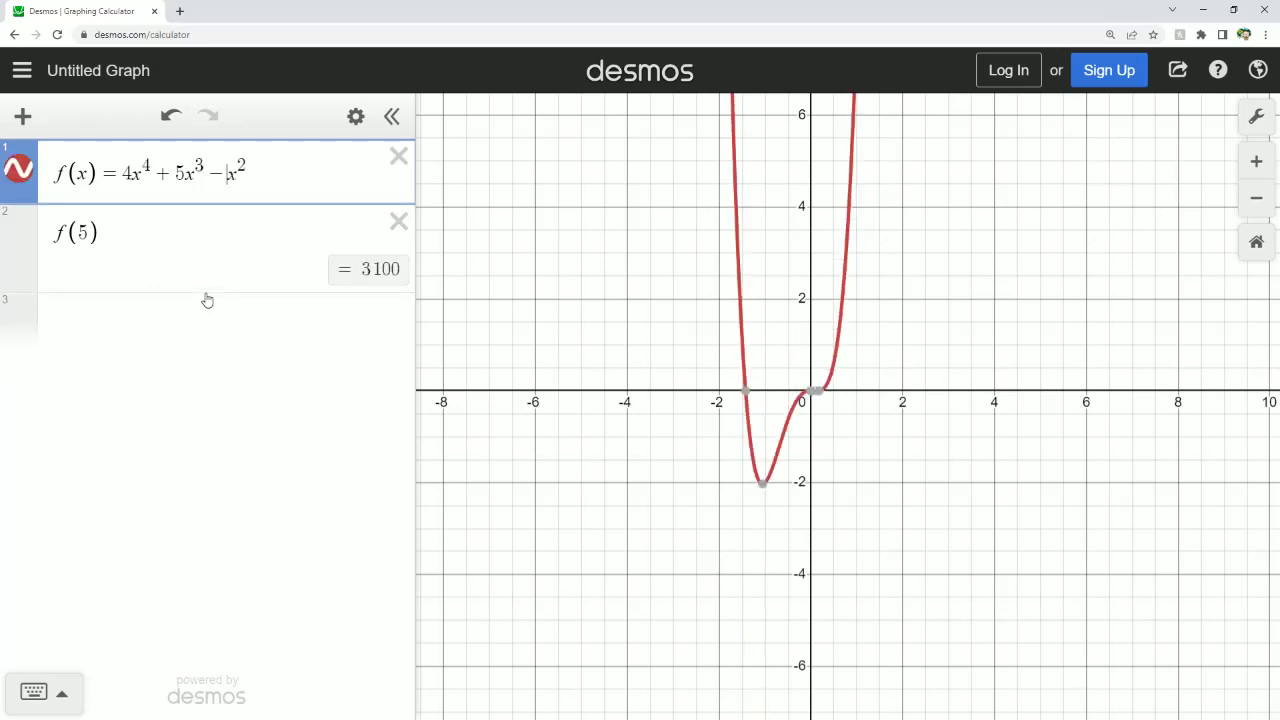
type("7")
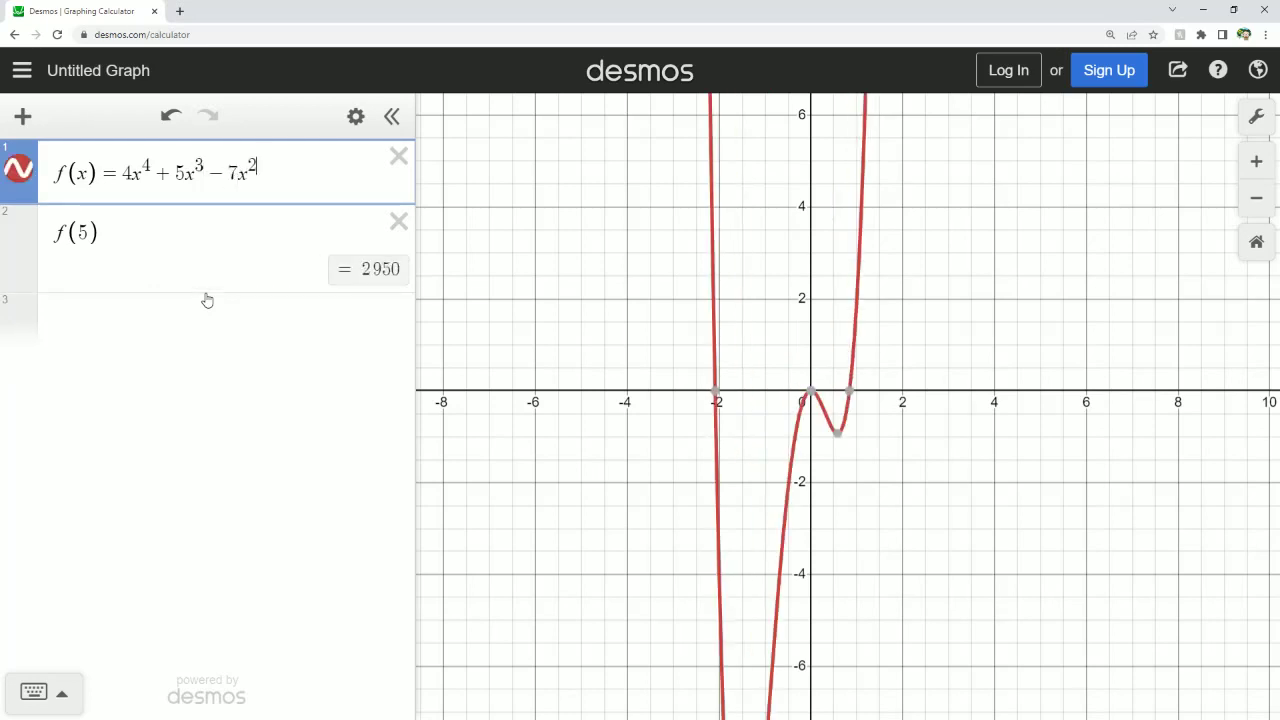
key("Right")
type("-13")
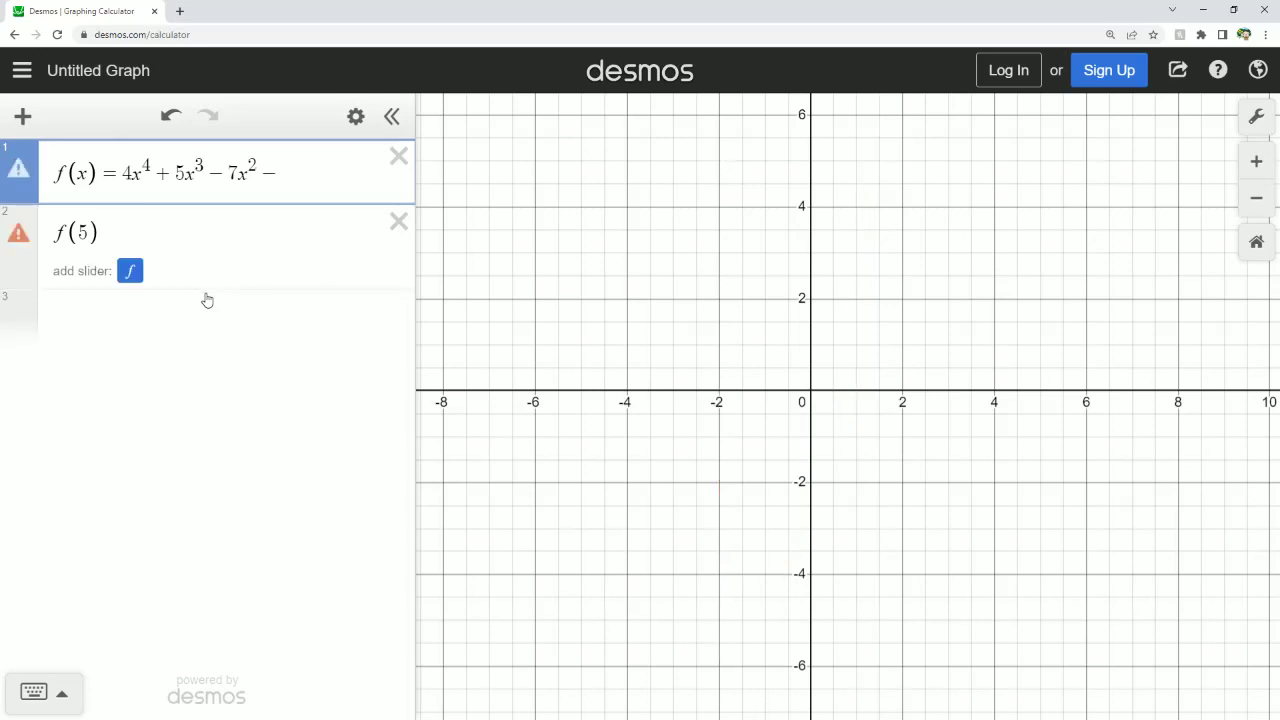
type("x")
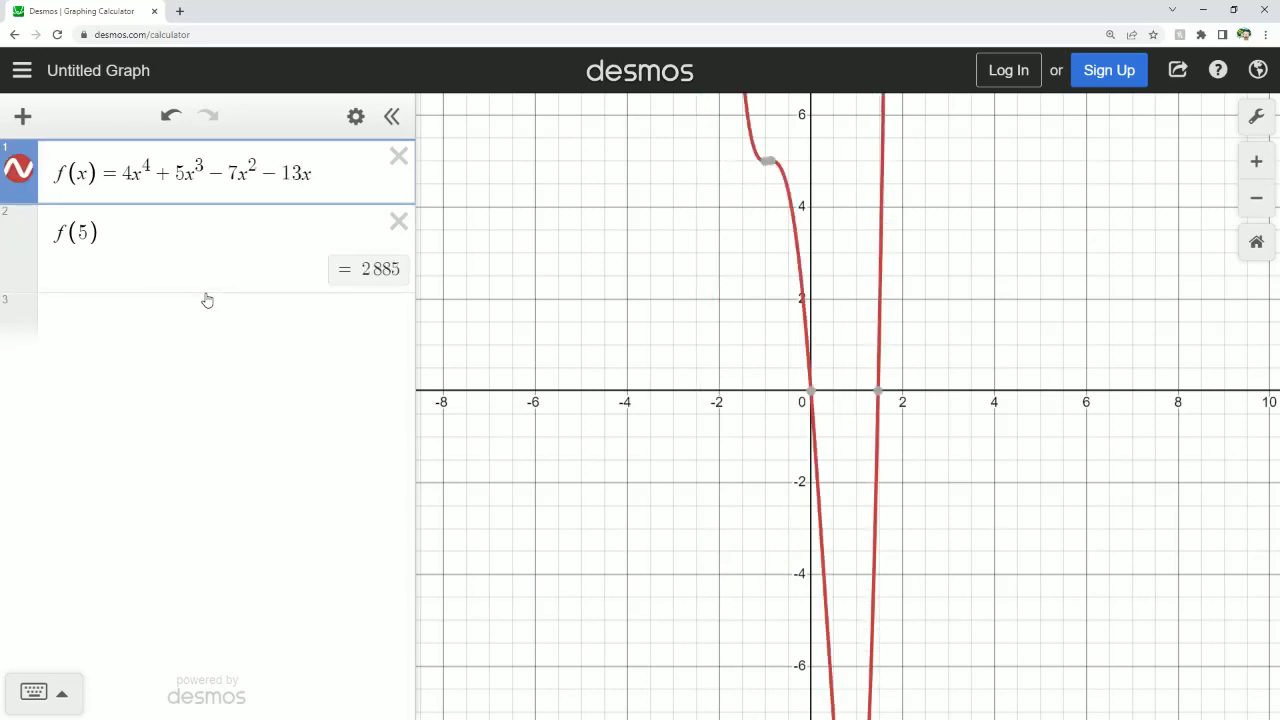
type("+8")
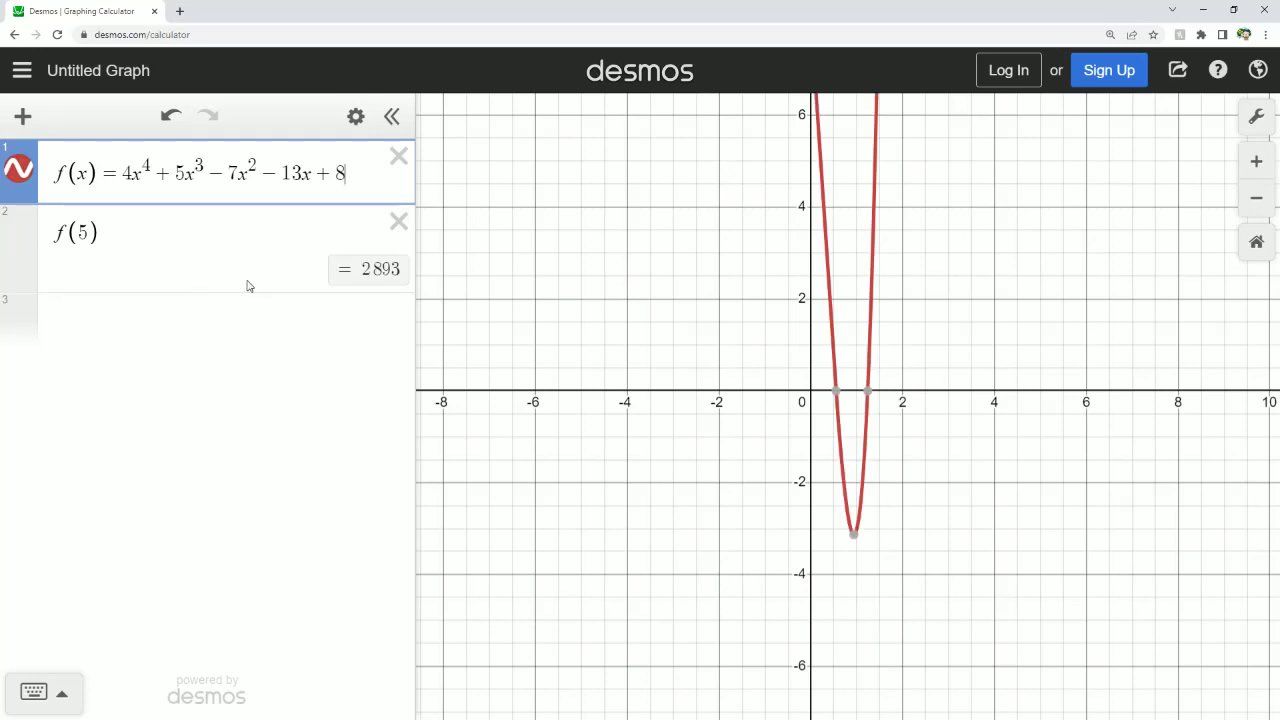
- Evaluate the polynomial at 10 and at 15 by changing the input value of the second expression
left_click(92, 233)
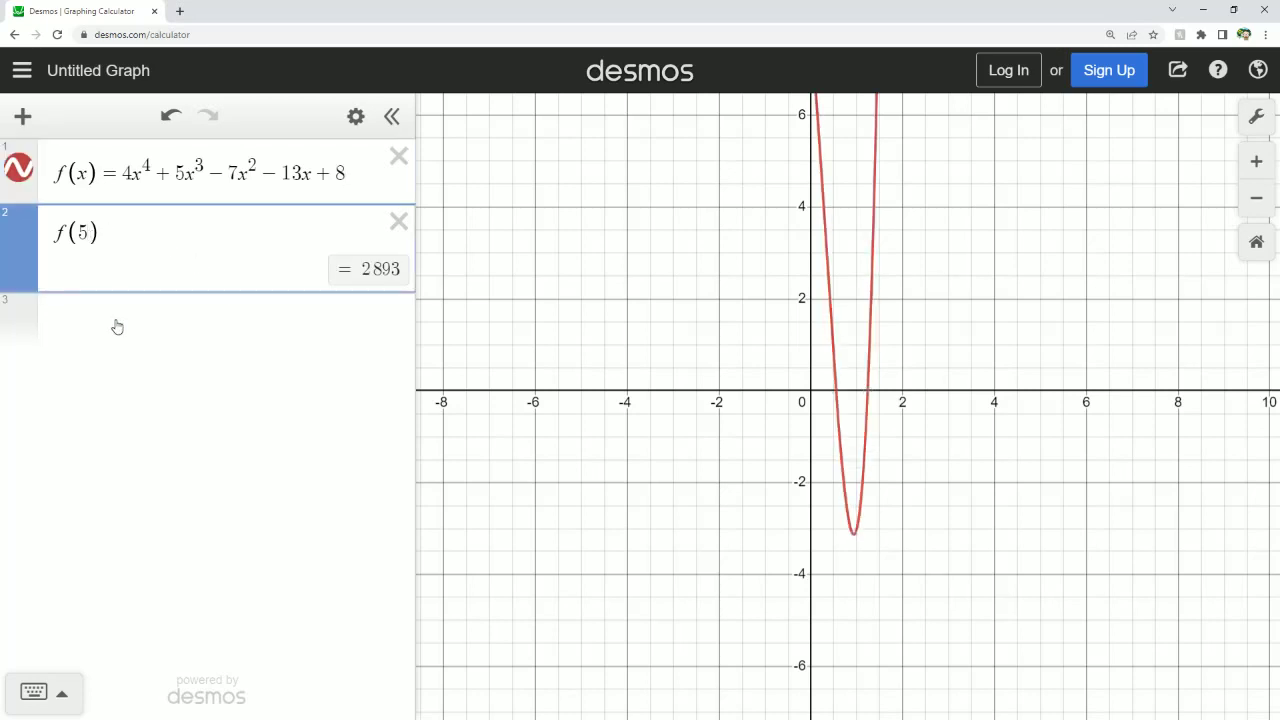
key("BackSpace")
type("10")
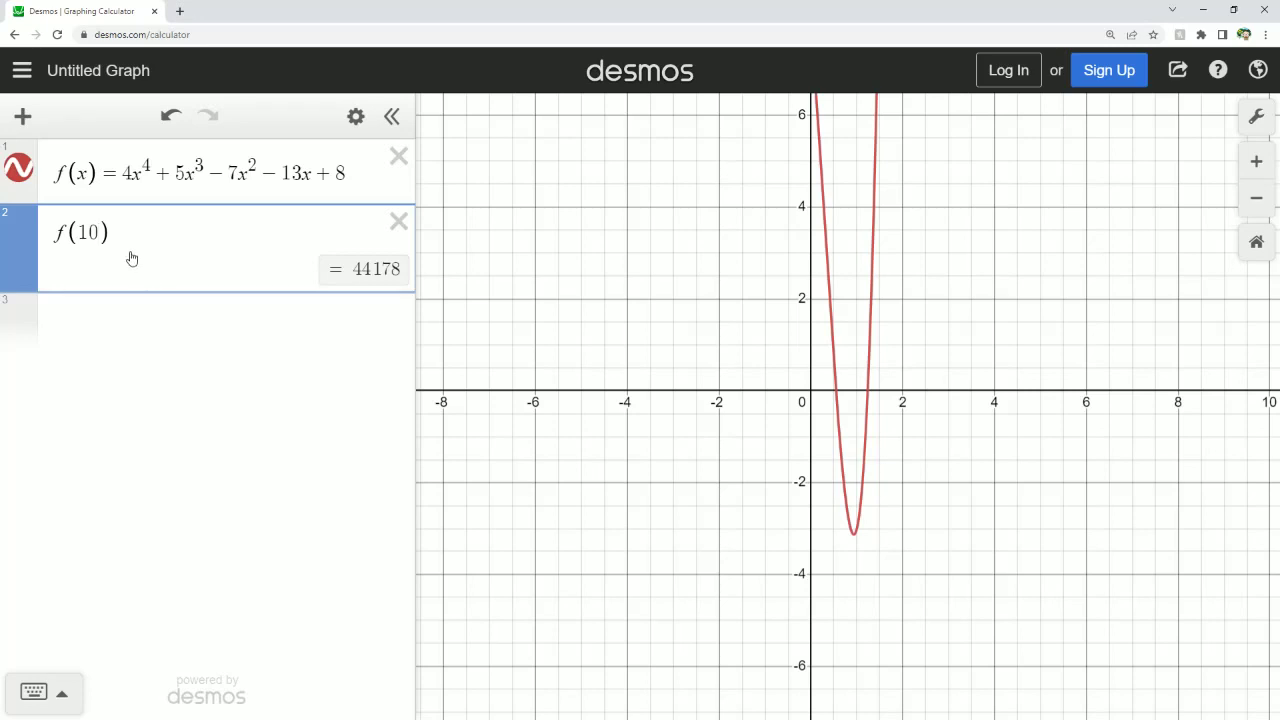
double_click(95, 233)
type("12")
key("BackSpace")
type("5")
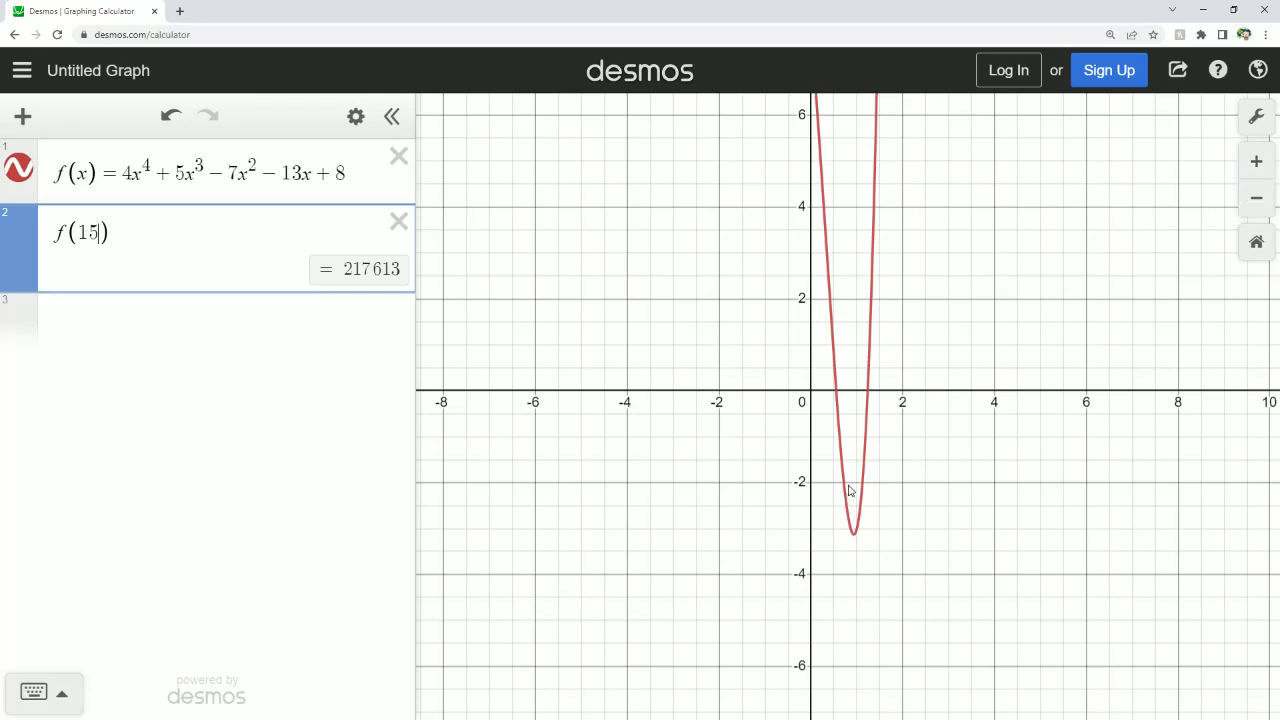
- Show the coordinates of the polynomial's minimum point and of both its x-intercepts on the graph
scroll(870, 479, "up", 1)
scroll(870, 479, "up", 4)
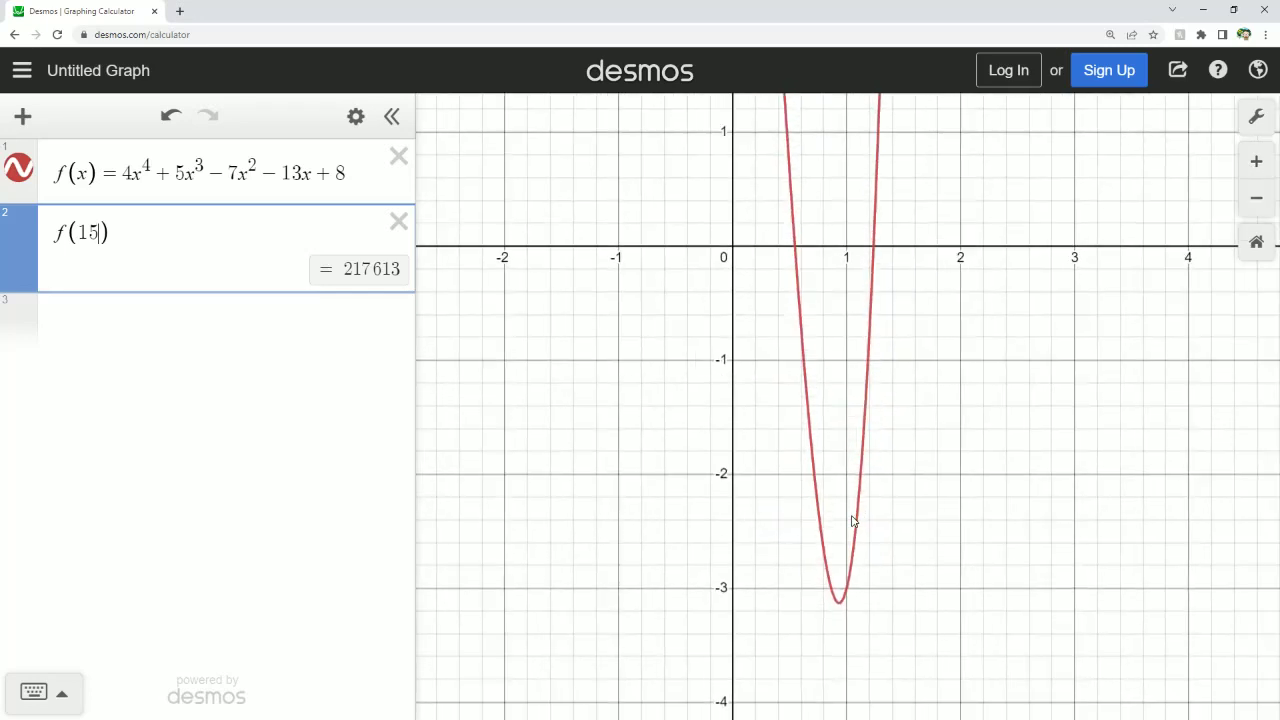
left_click_drag(924, 460, 857, 454)
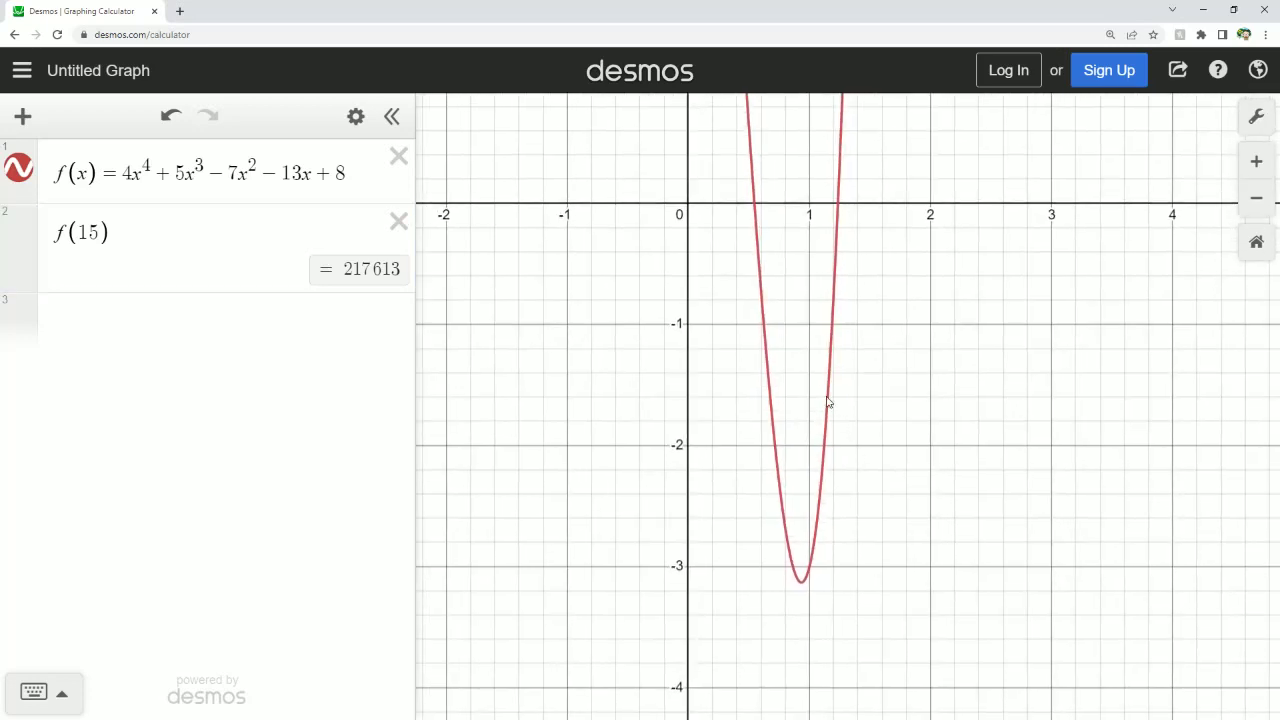
left_click(828, 402)
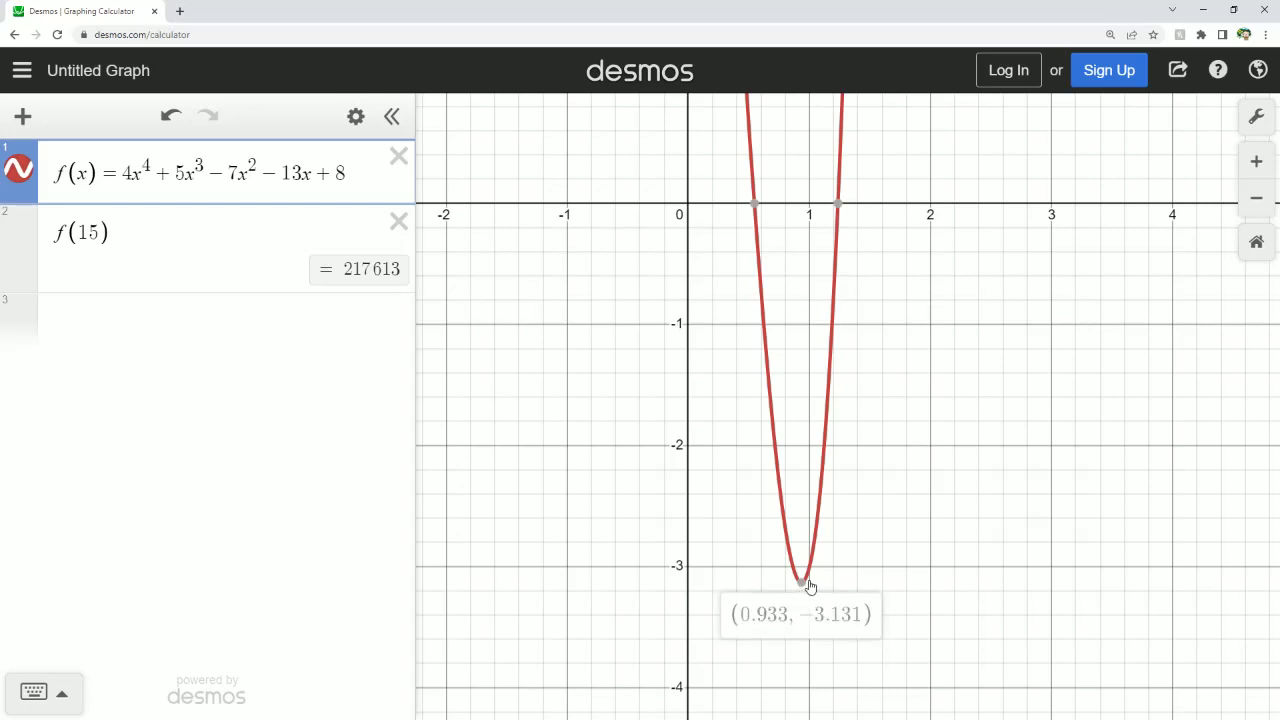
mouse_move(845, 213)
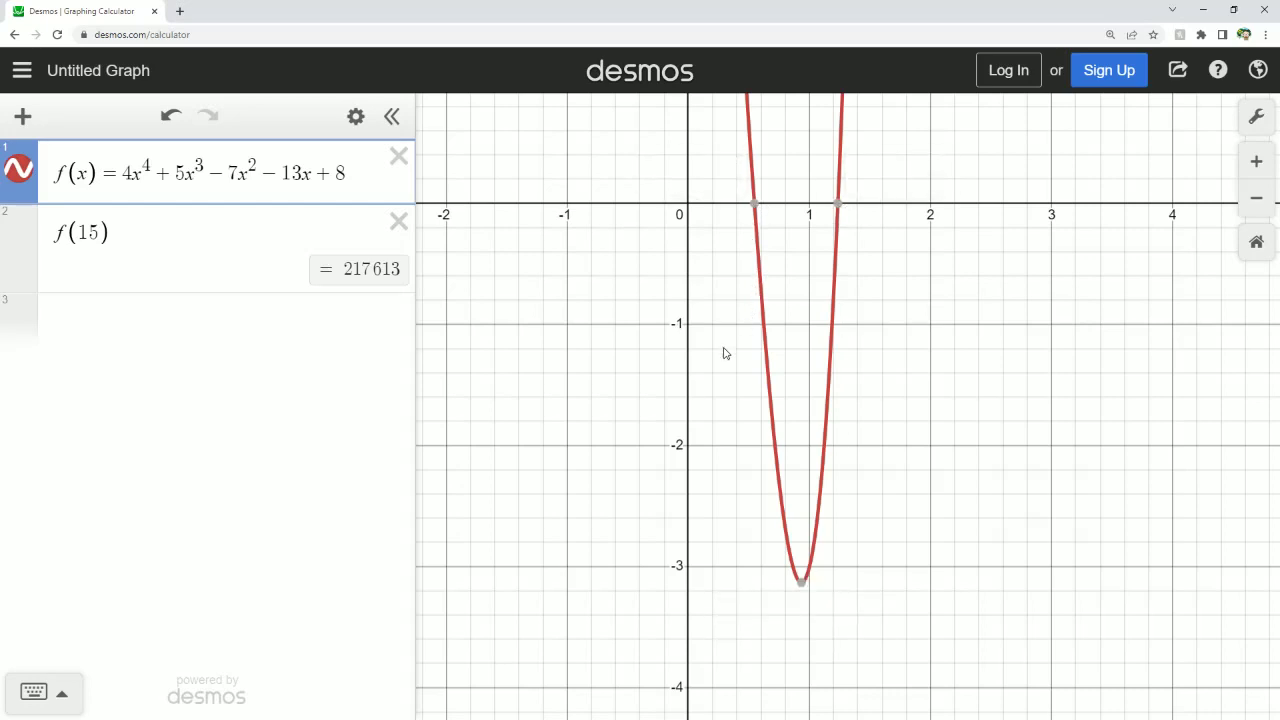
left_click(806, 584)
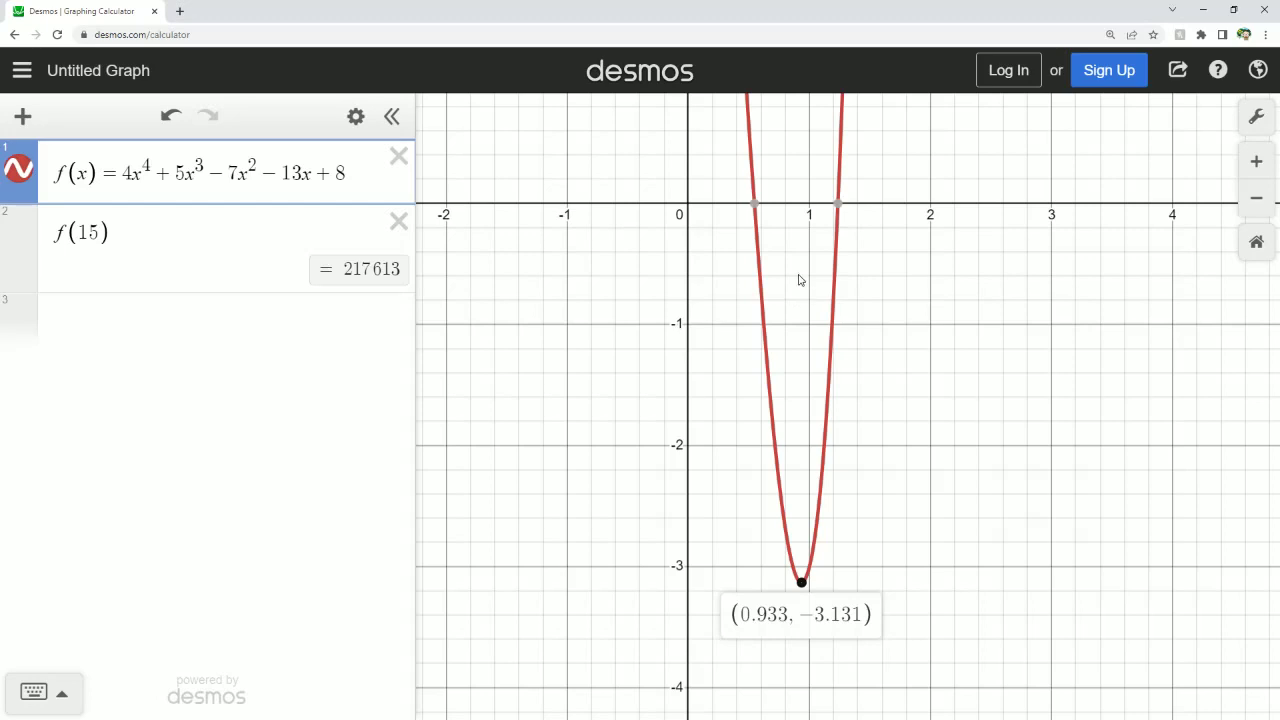
left_click(760, 206)
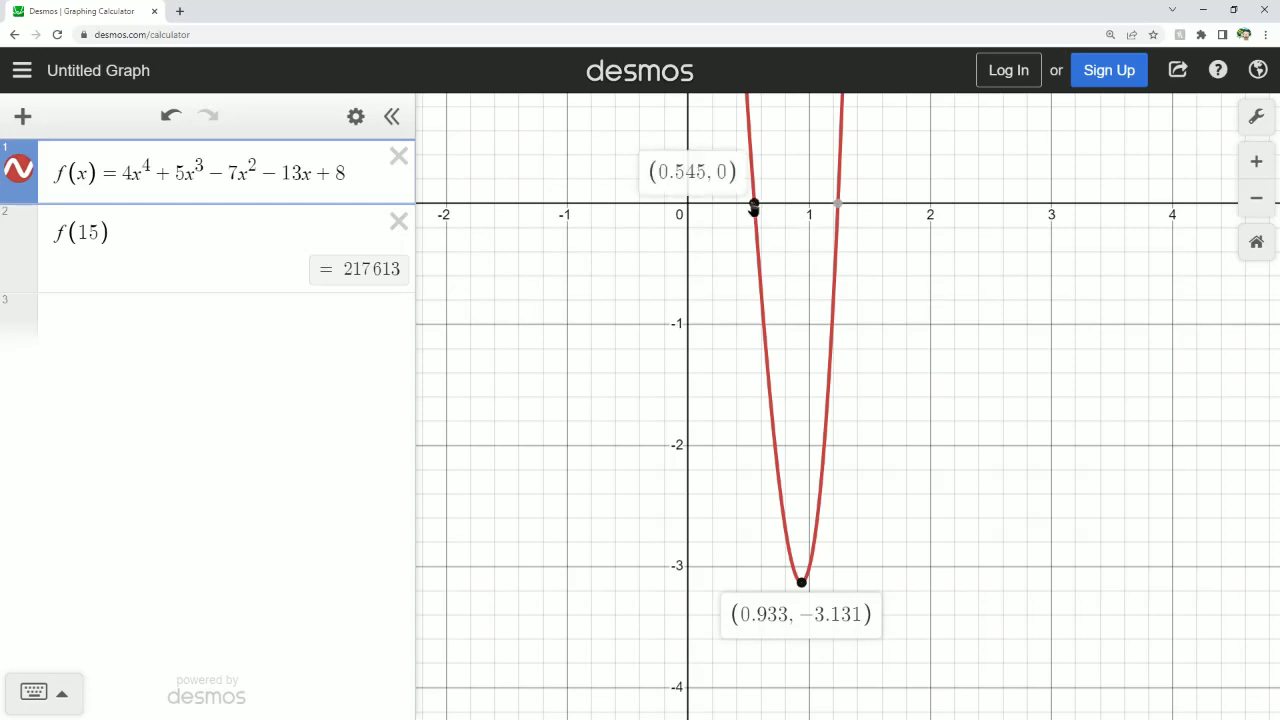
left_click(843, 209)
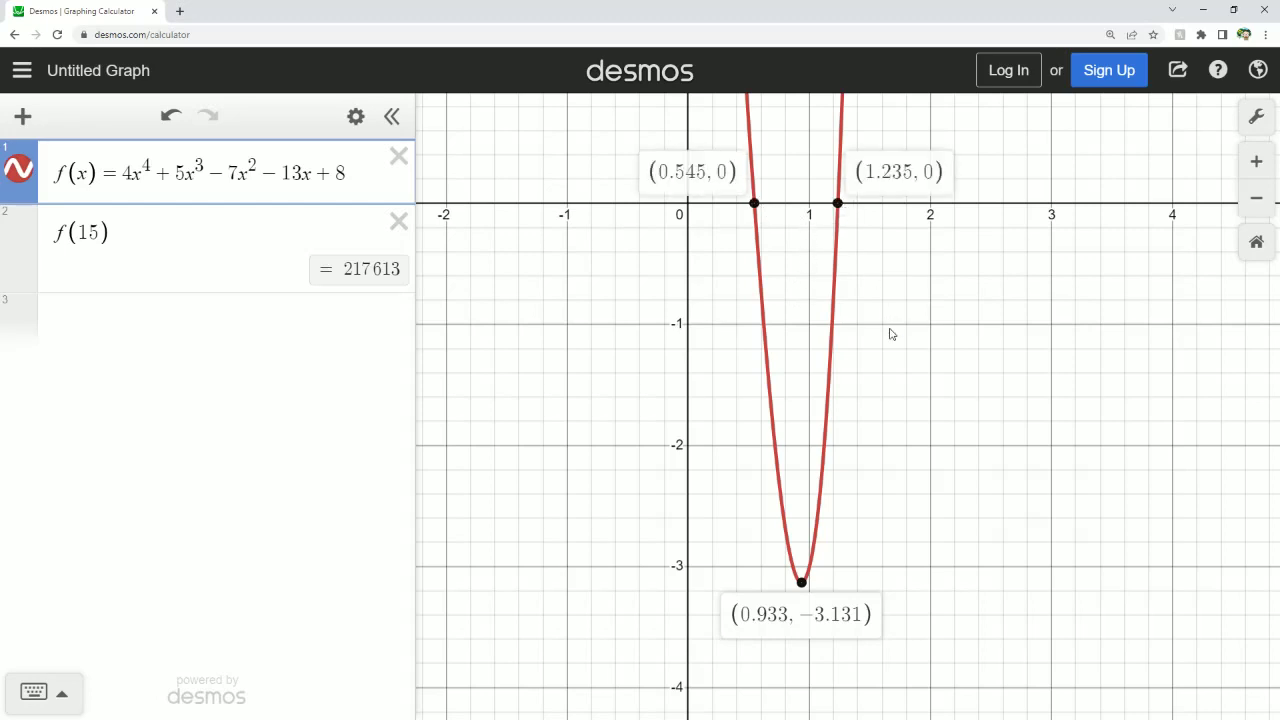
- Show the coordinates of the polynomial's y-intercept on the graph
scroll(890, 328, "down", 2)
left_click_drag(936, 206, 935, 704)
scroll(909, 346, "down", 1)
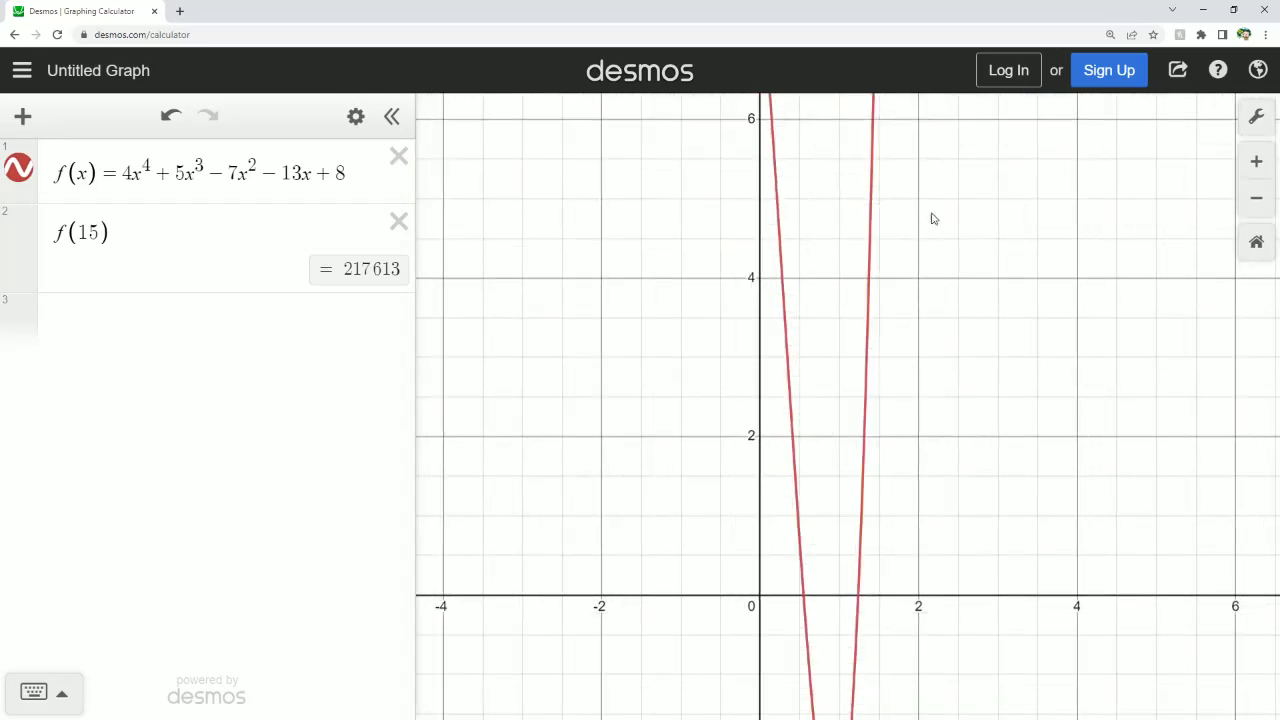
left_click_drag(932, 240, 961, 660)
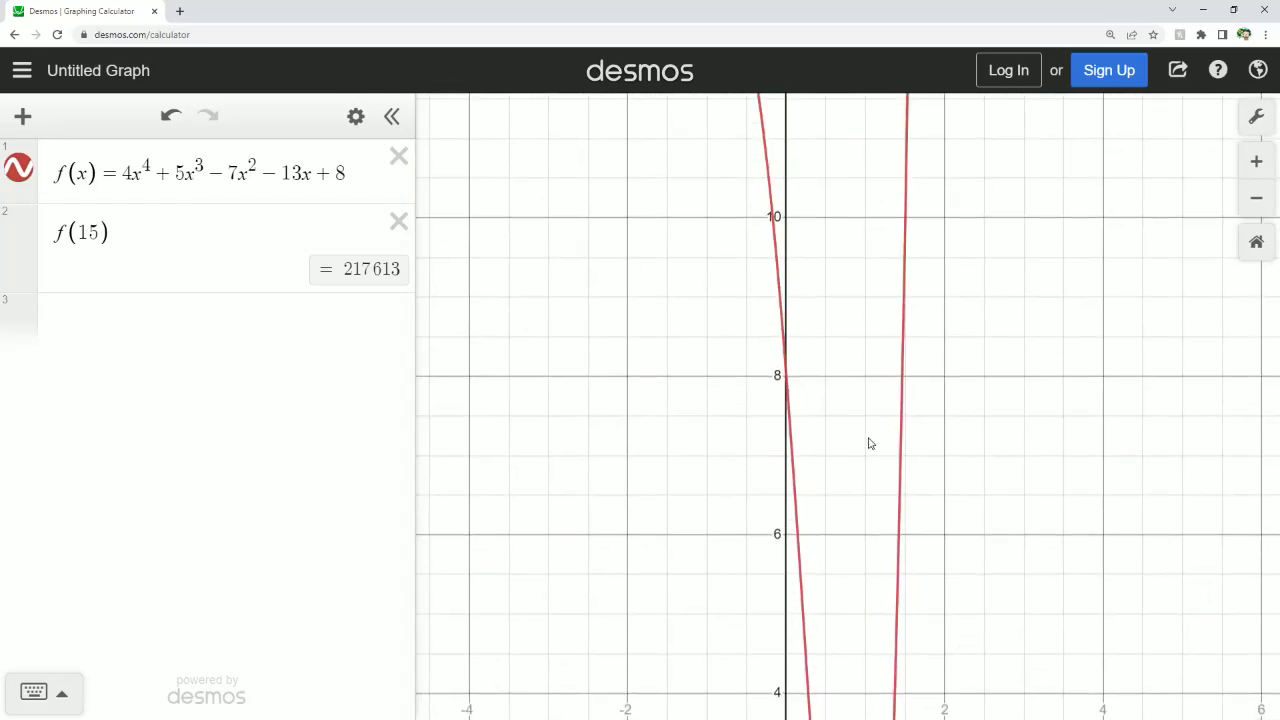
left_click(786, 377)
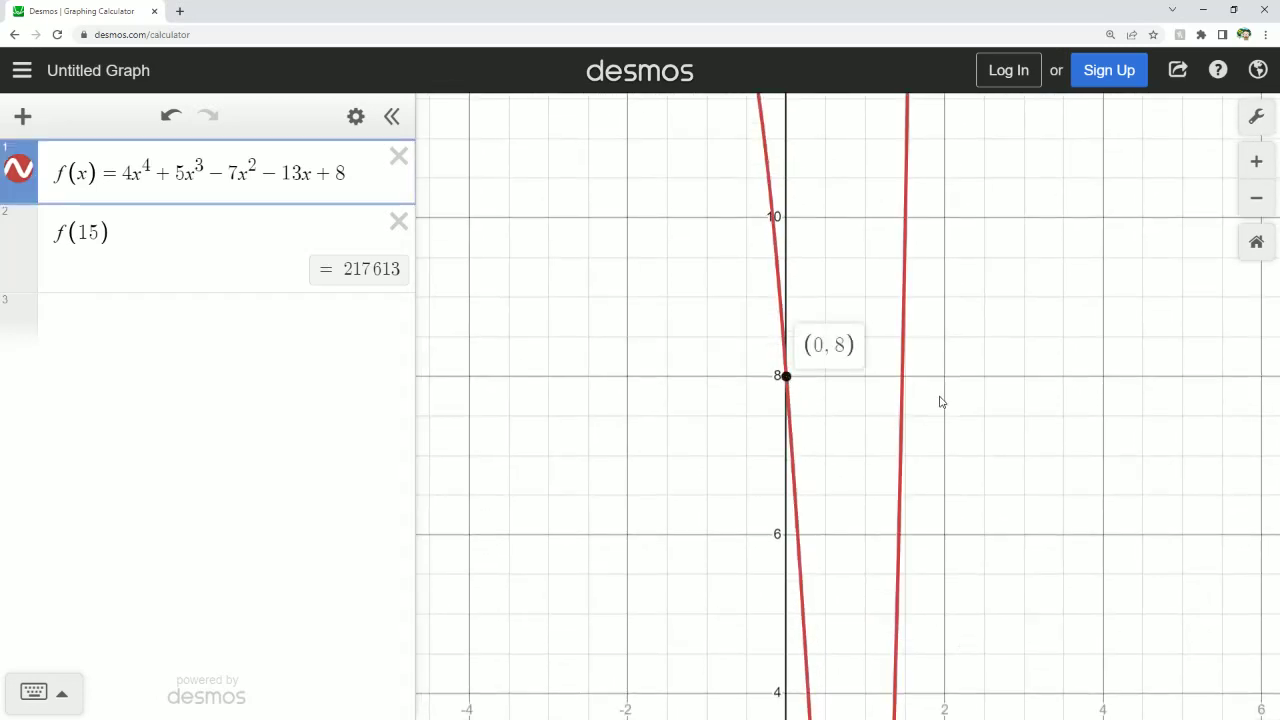
- Show the coordinates of the polynomial's local minimum and local maximum on the flat section of the curve where x is negative
left_click_drag(938, 453, 932, 205)
scroll(940, 306, "down", 5)
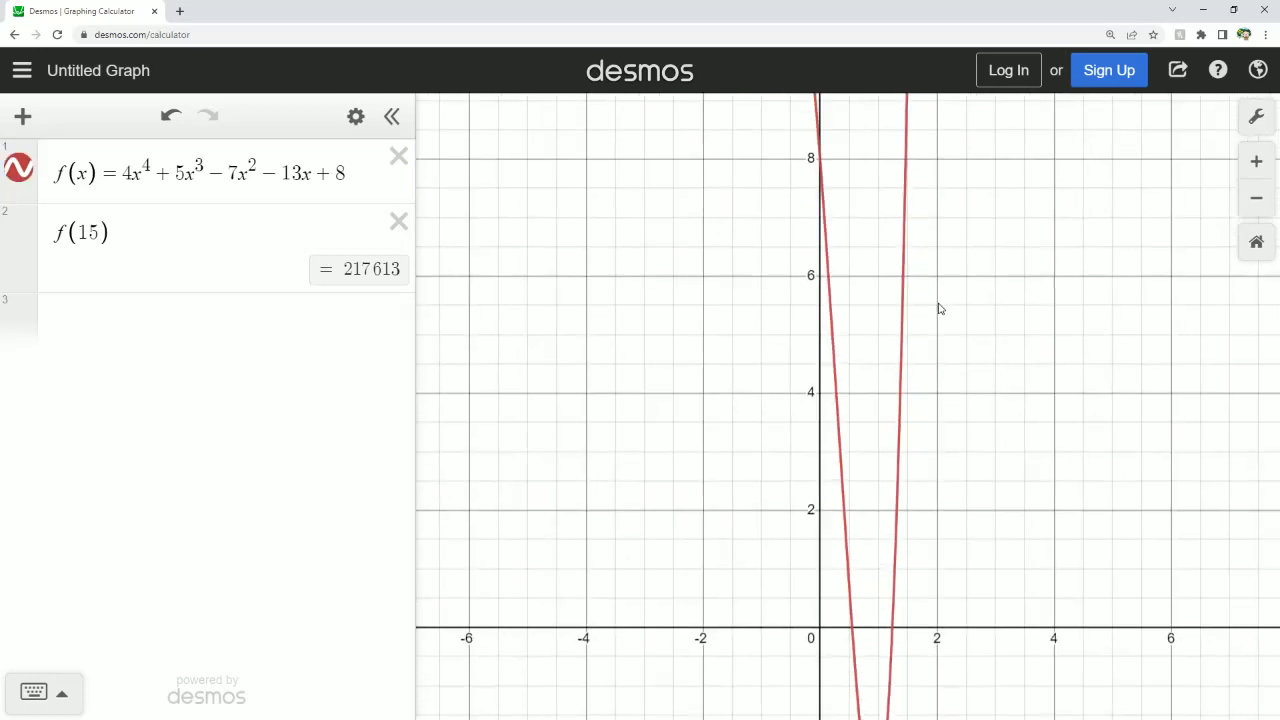
scroll(945, 300, "down", 3)
left_click_drag(1000, 239, 816, 392)
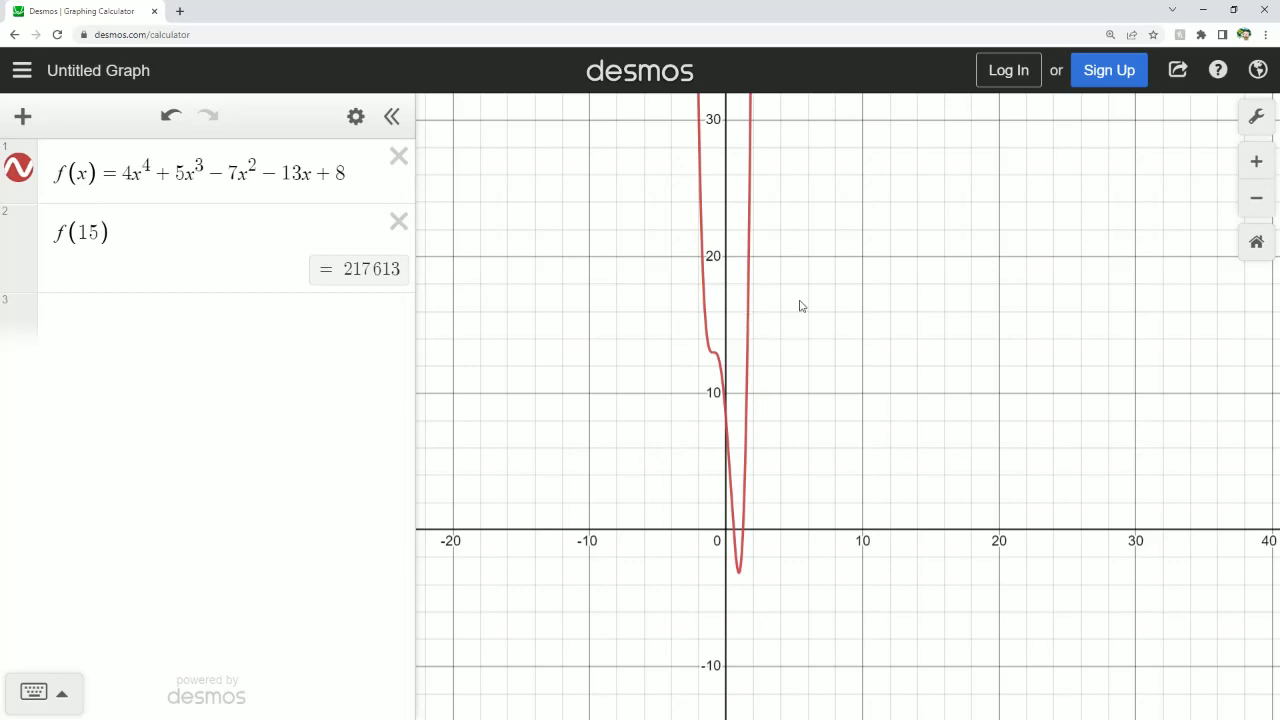
left_click_drag(825, 301, 839, 358)
scroll(738, 413, "up", 8)
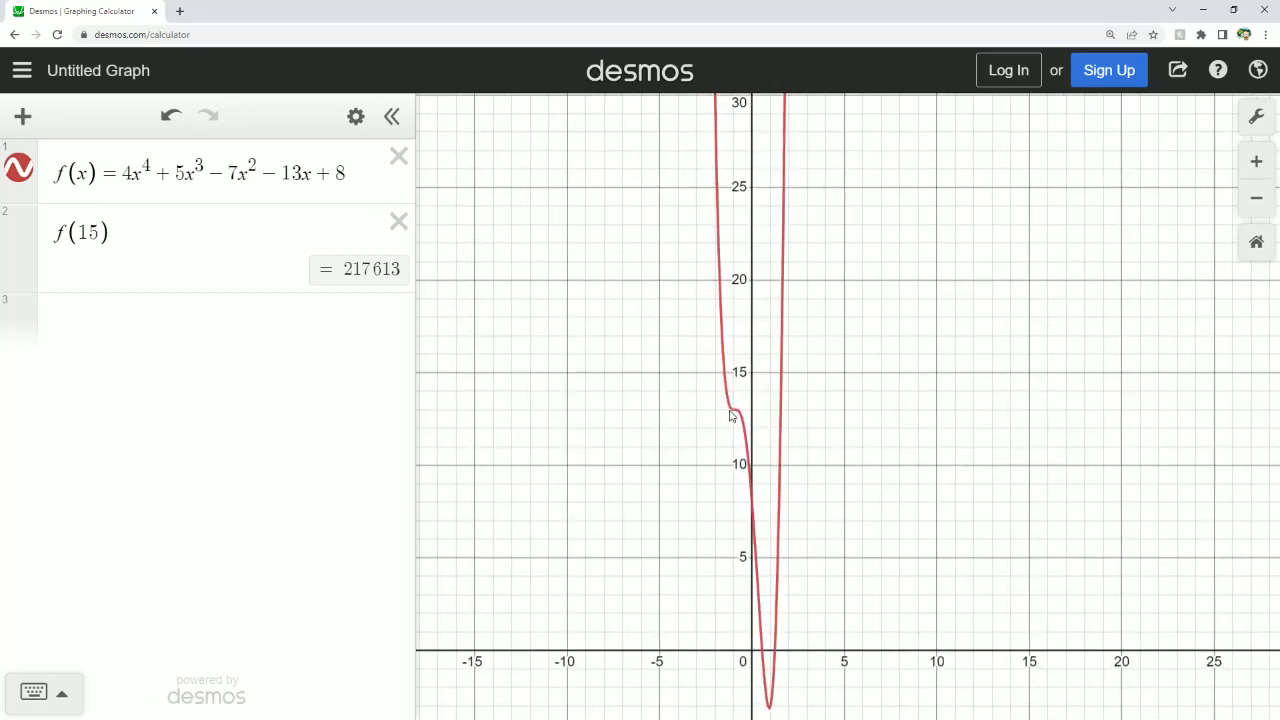
scroll(738, 413, "up", 3)
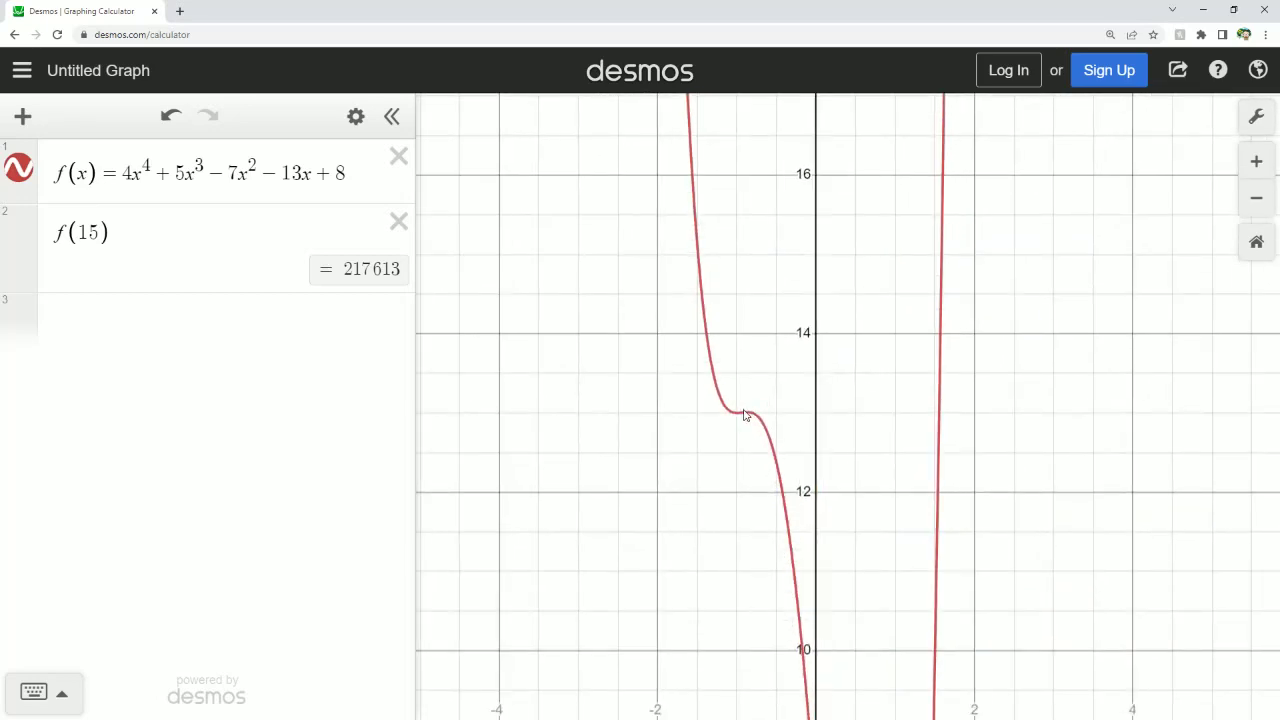
left_click(745, 414)
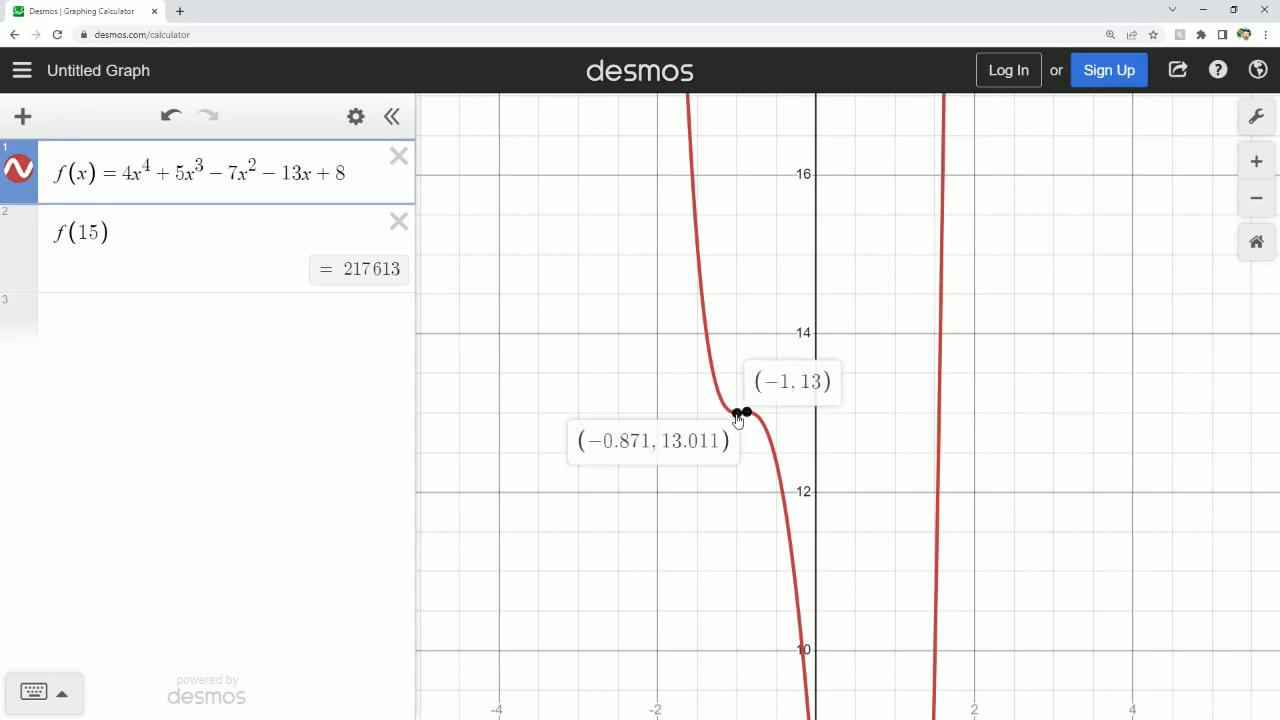
scroll(742, 416, "up", 4)
scroll(748, 420, "up", 4)
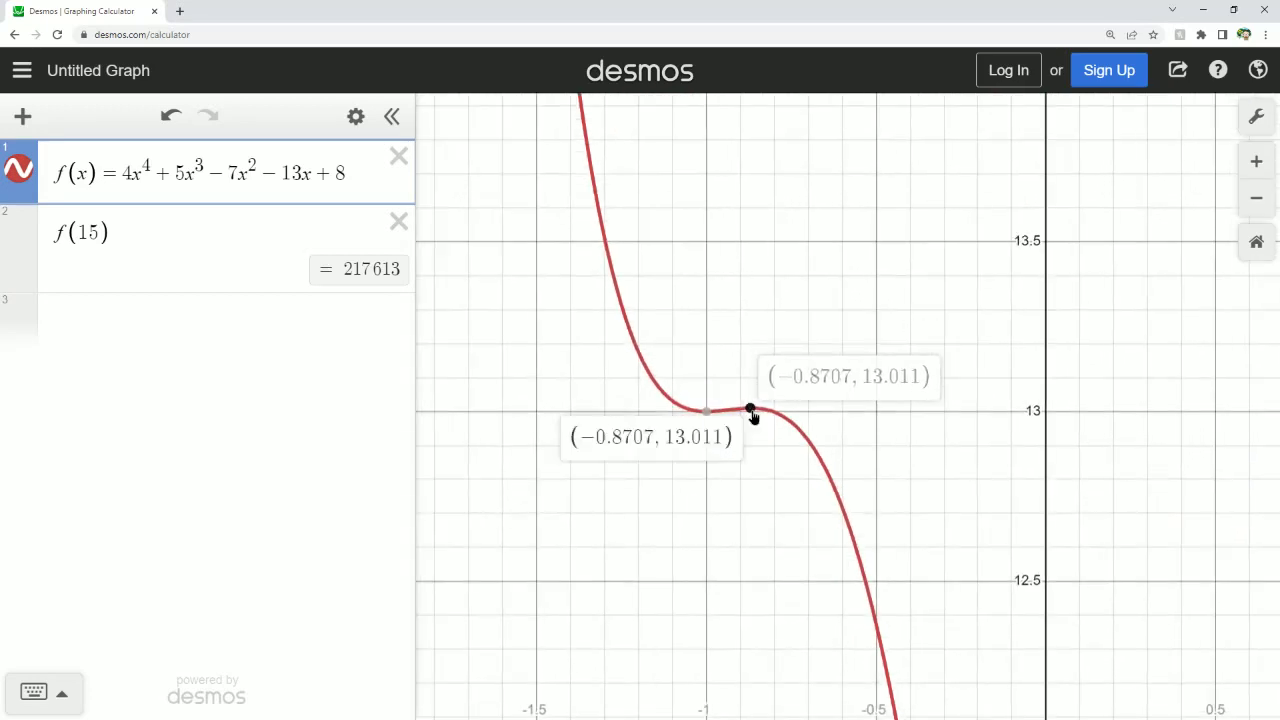
left_click(705, 414)
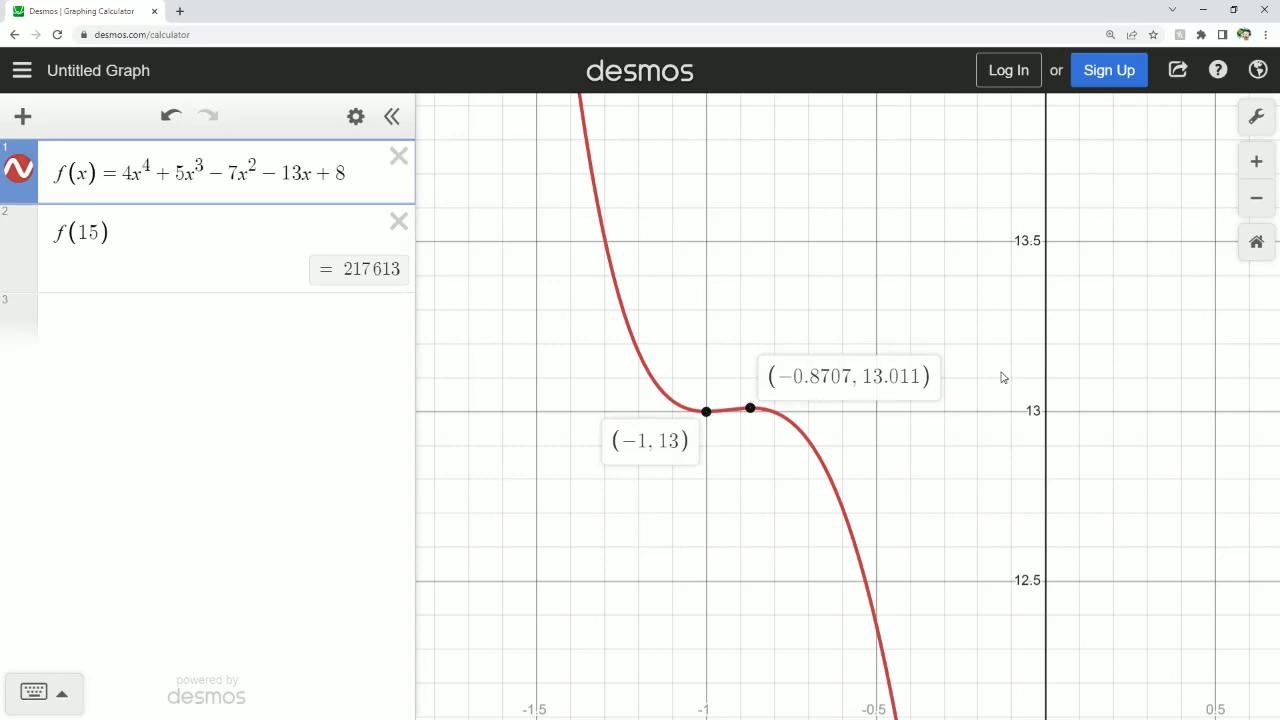
- Switch the graph display to the larger text and line size
scroll(1004, 377, "down", 8)
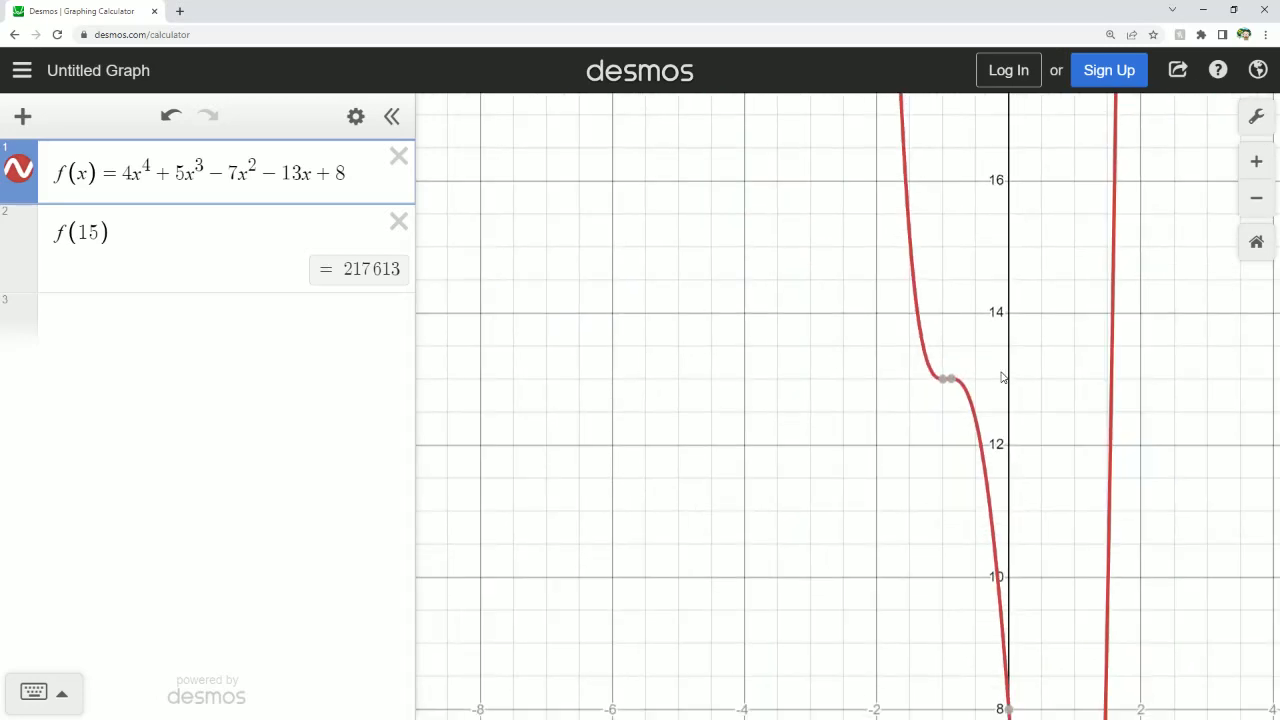
left_click_drag(1126, 522, 834, 299)
left_click_drag(859, 446, 866, 346)
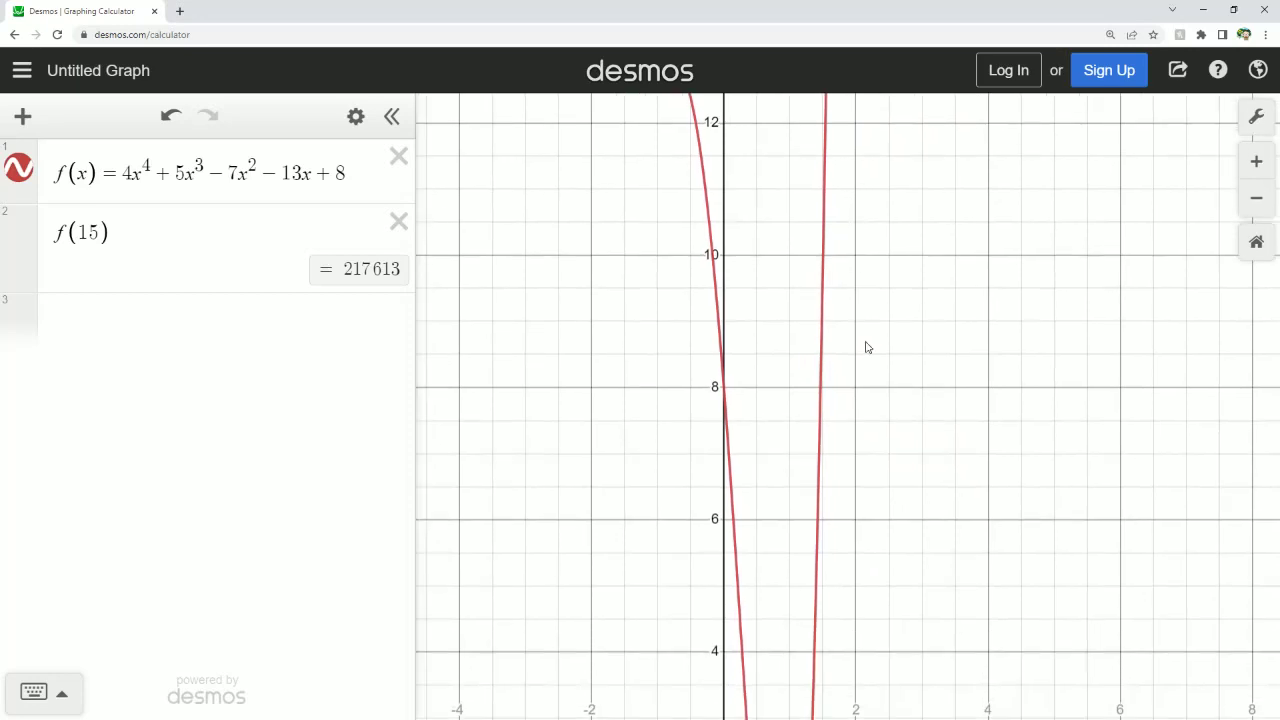
scroll(887, 433, "down", 3)
scroll(887, 433, "down", 5)
left_click_drag(917, 477, 931, 298)
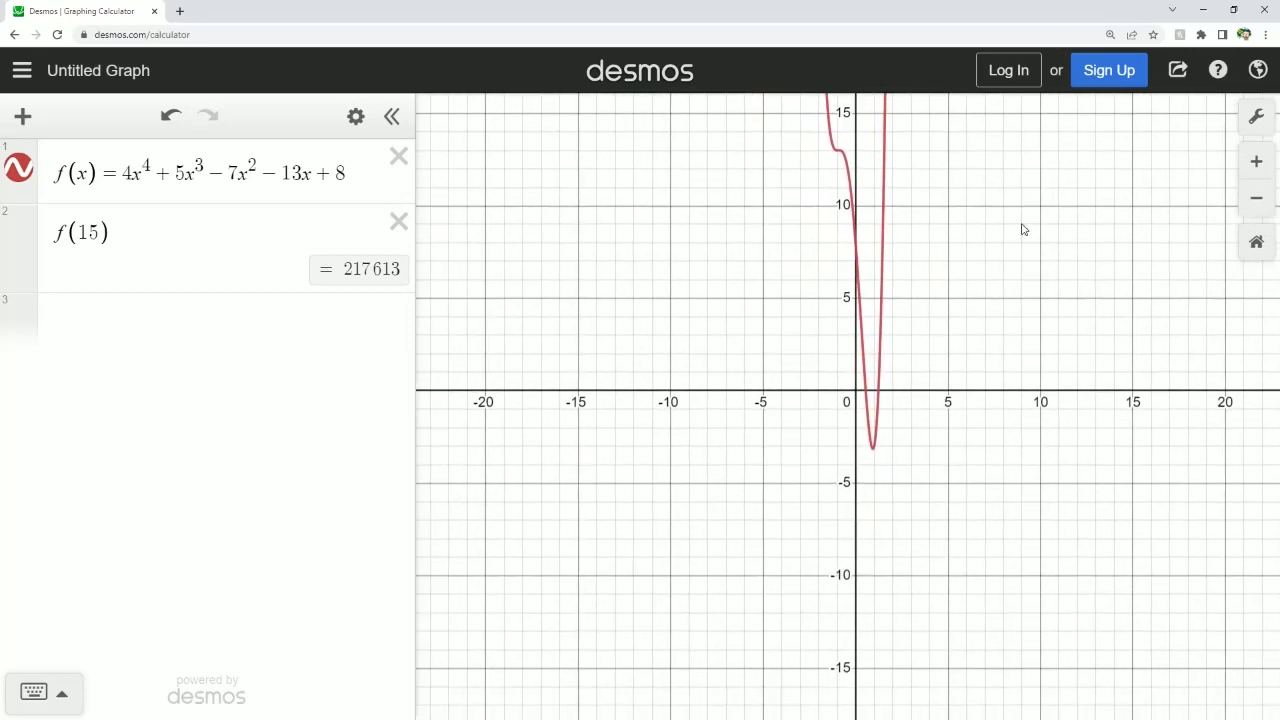
left_click(1260, 120)
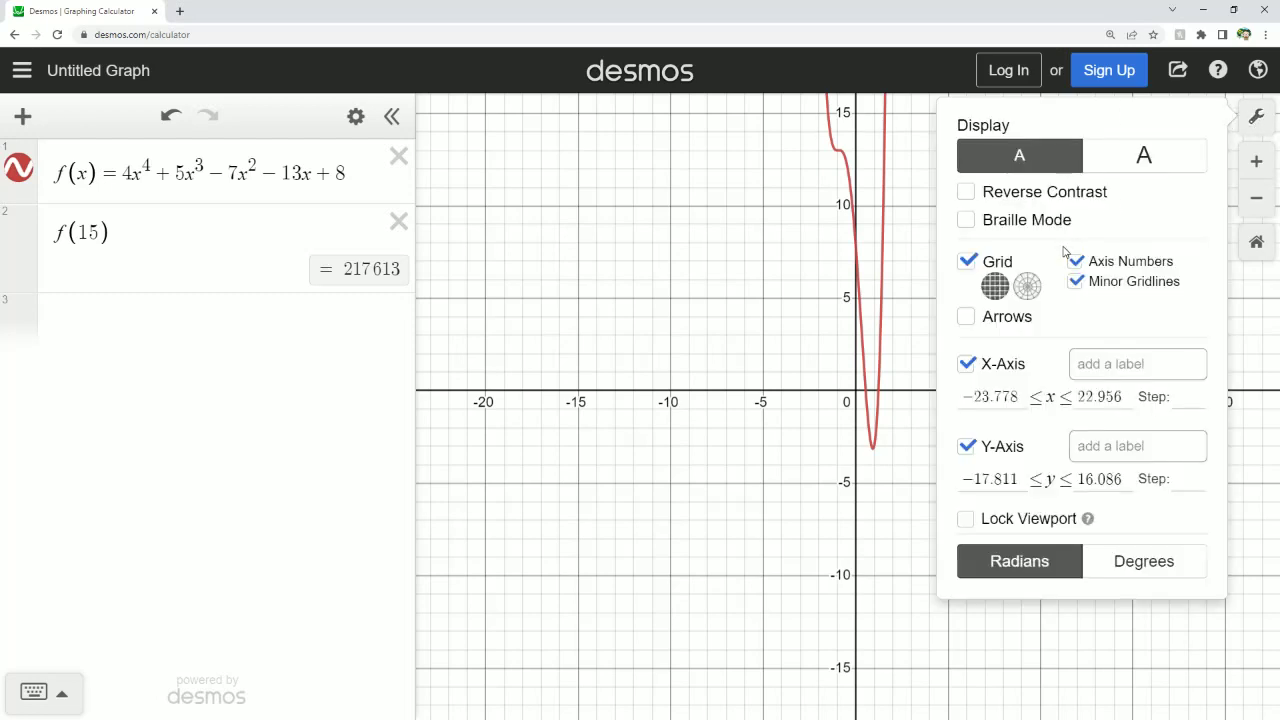
left_click(1153, 162)
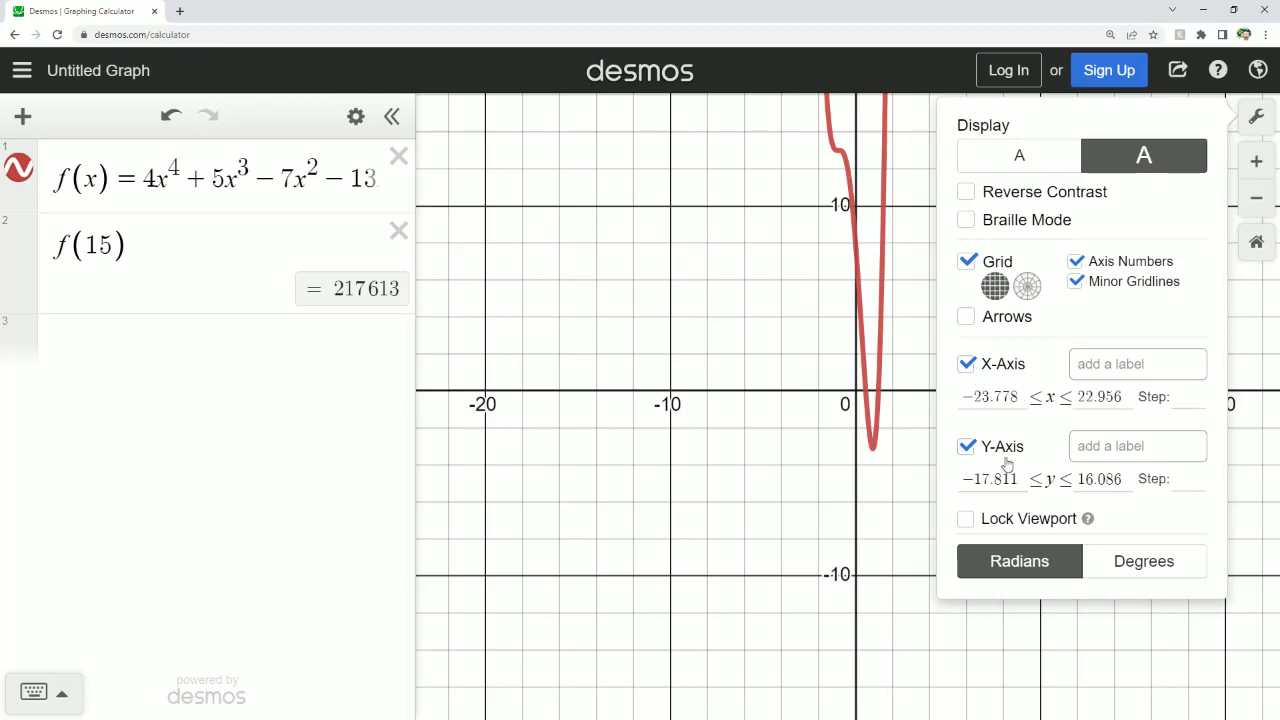
- Limit the x-axis range to -2 through 2
left_click_drag(906, 424, 851, 556)
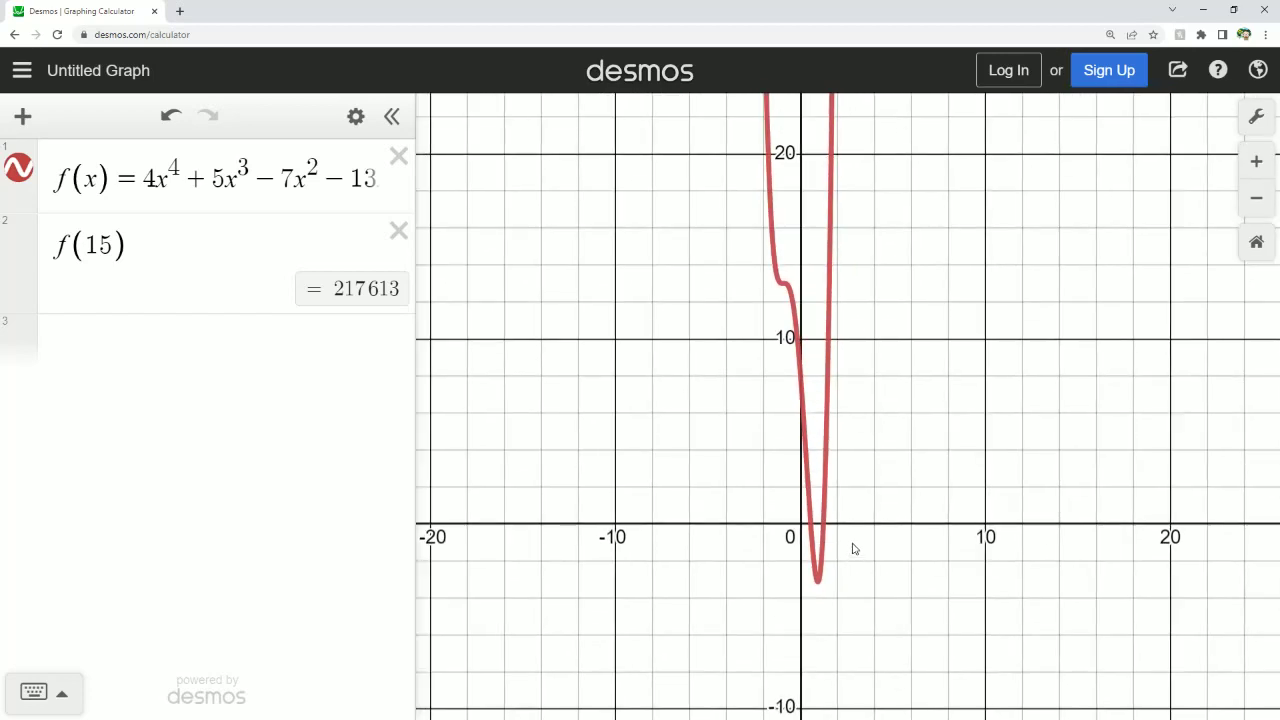
scroll(848, 510, "up", 3)
left_click_drag(882, 486, 880, 540)
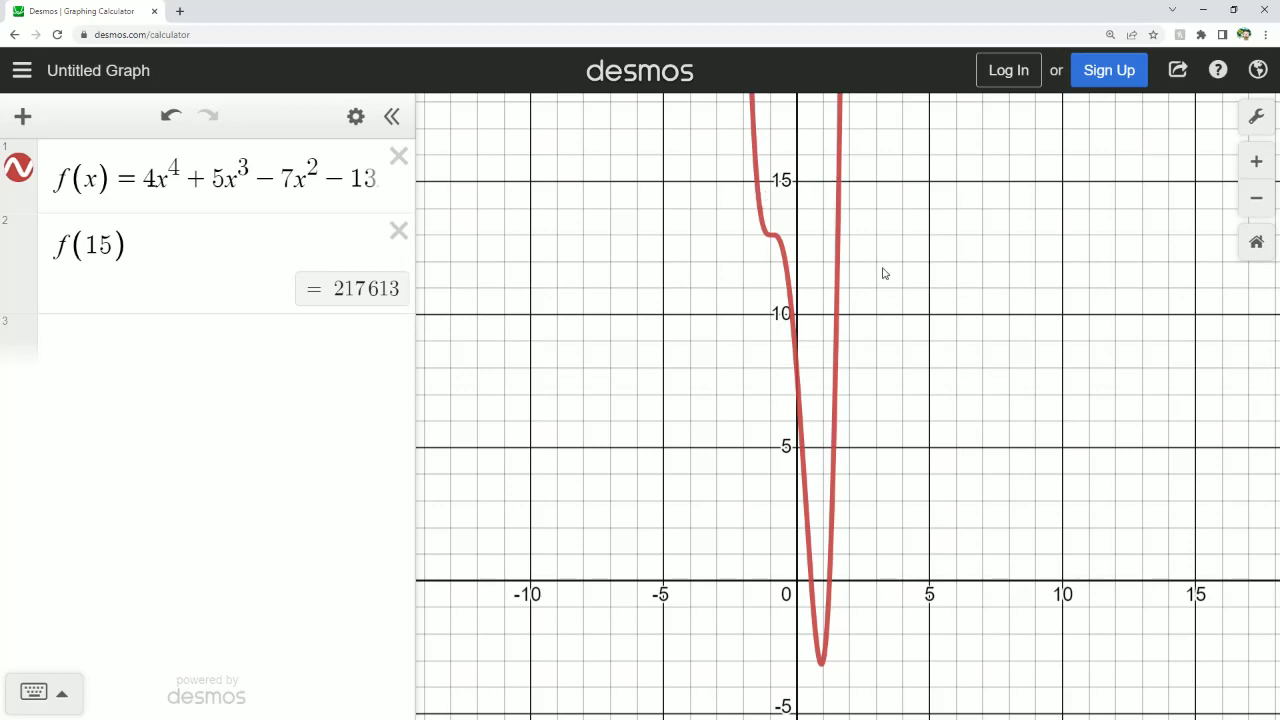
left_click_drag(882, 268, 877, 263)
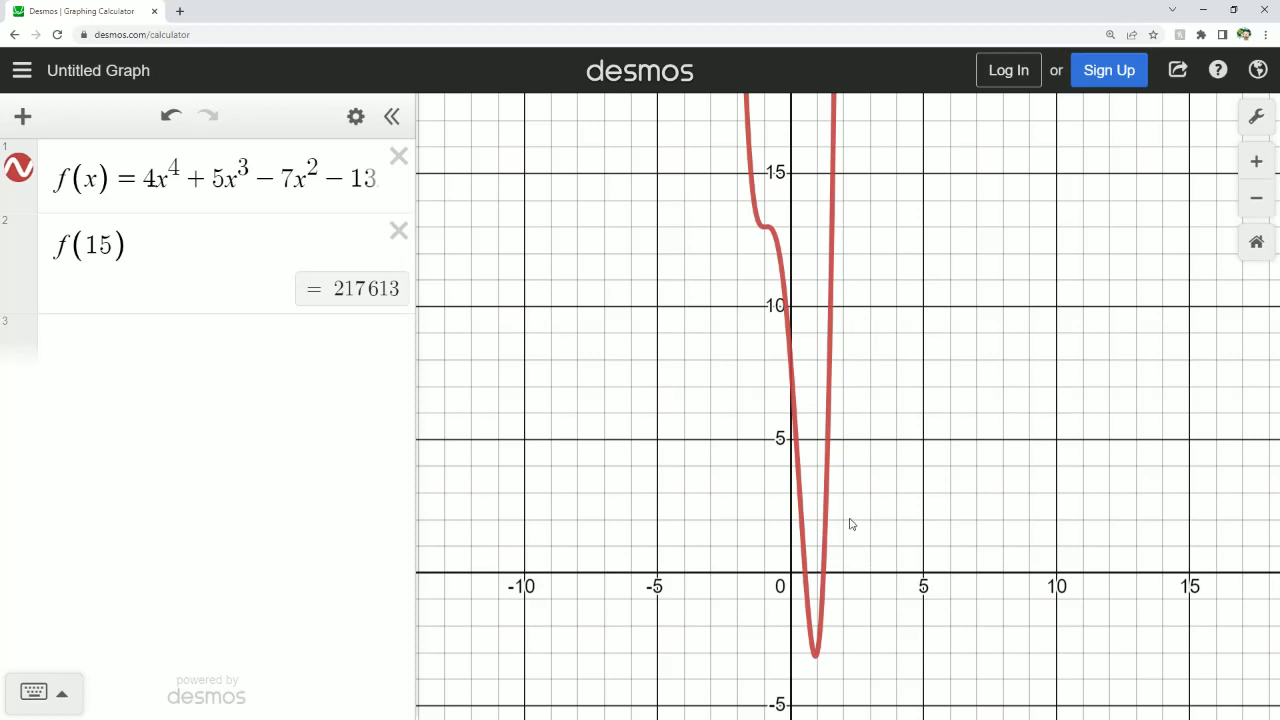
left_click(1254, 118)
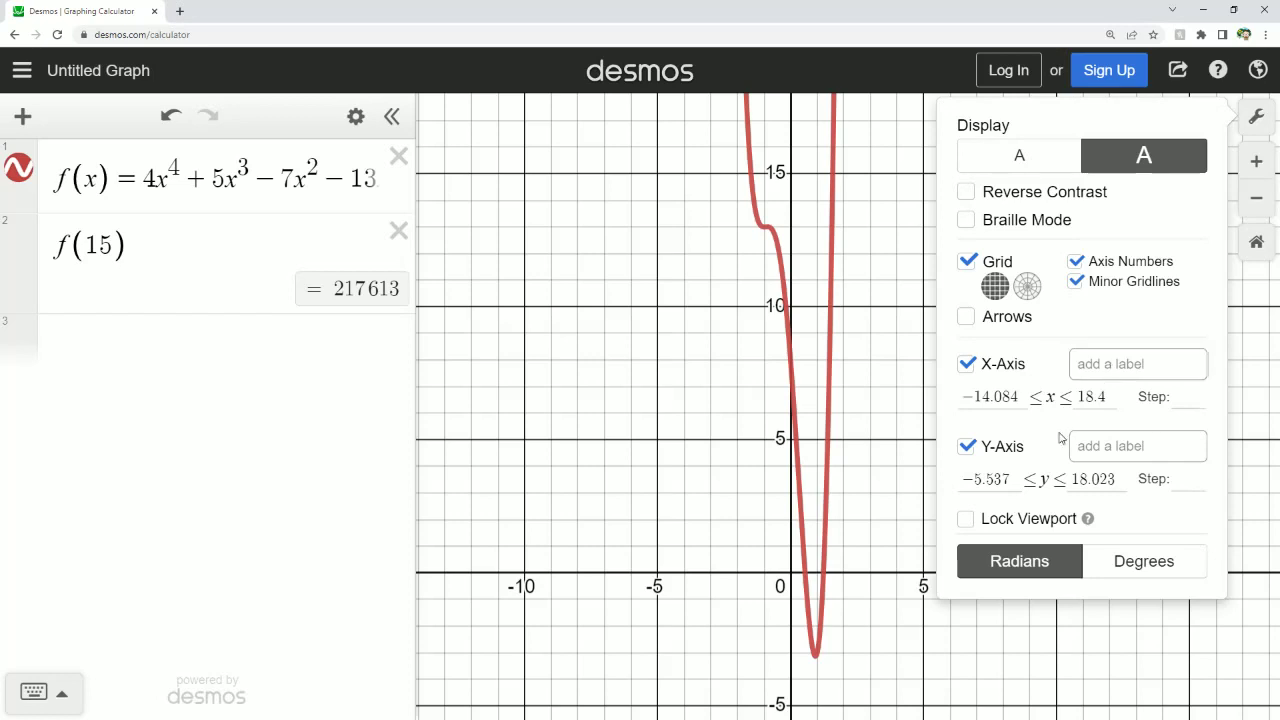
left_click_drag(974, 397, 1087, 412)
type("22")
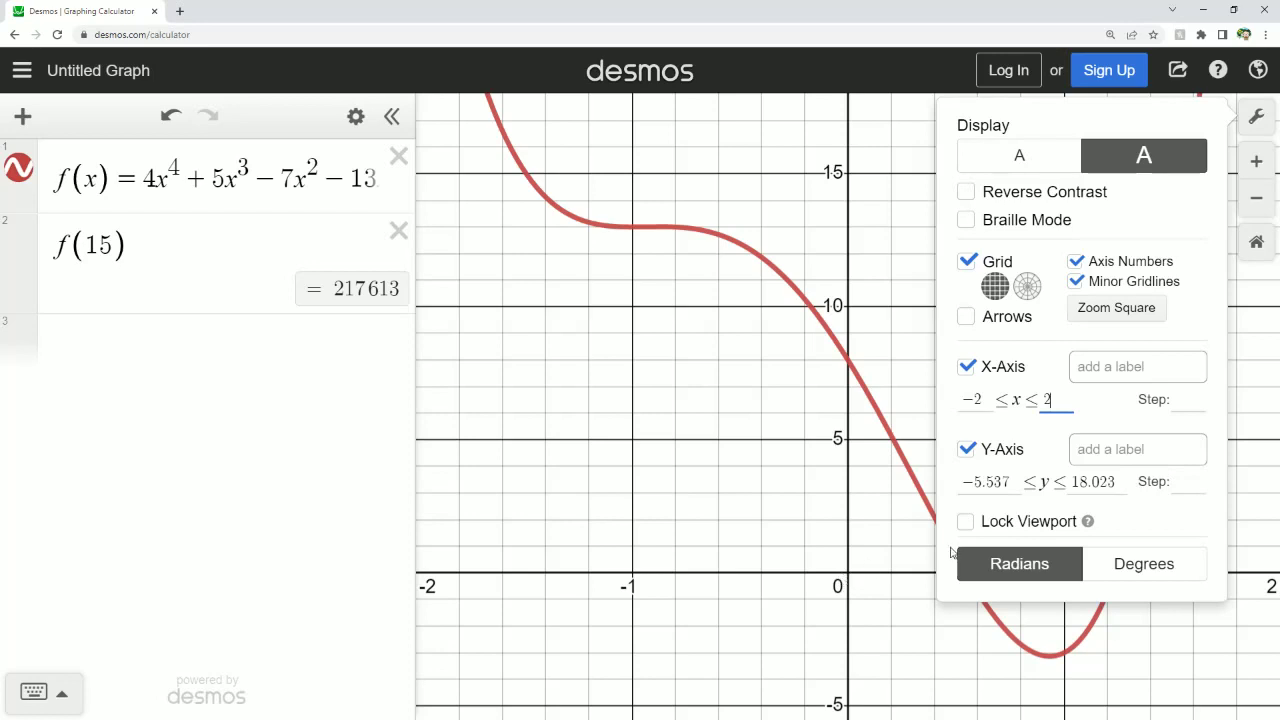
- Hide the minor gridlines and set the x-axis step to 0.5
left_click(1196, 403)
type("2")
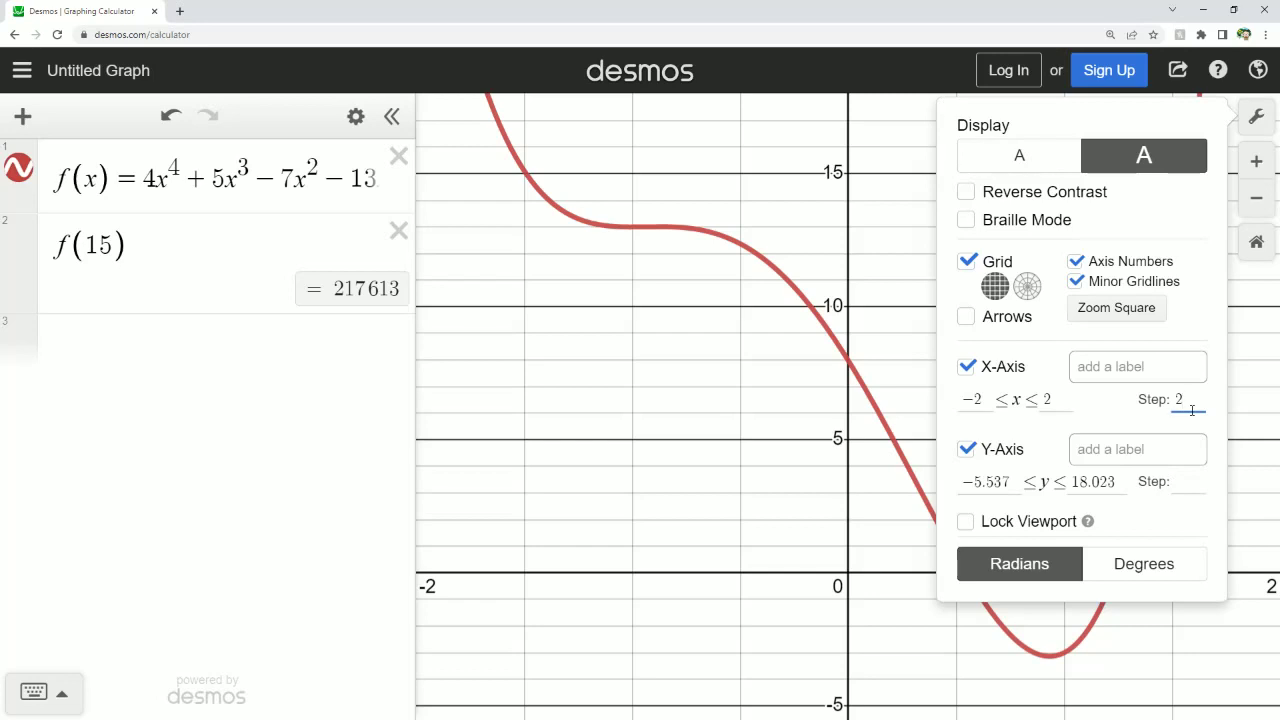
left_click(1080, 283)
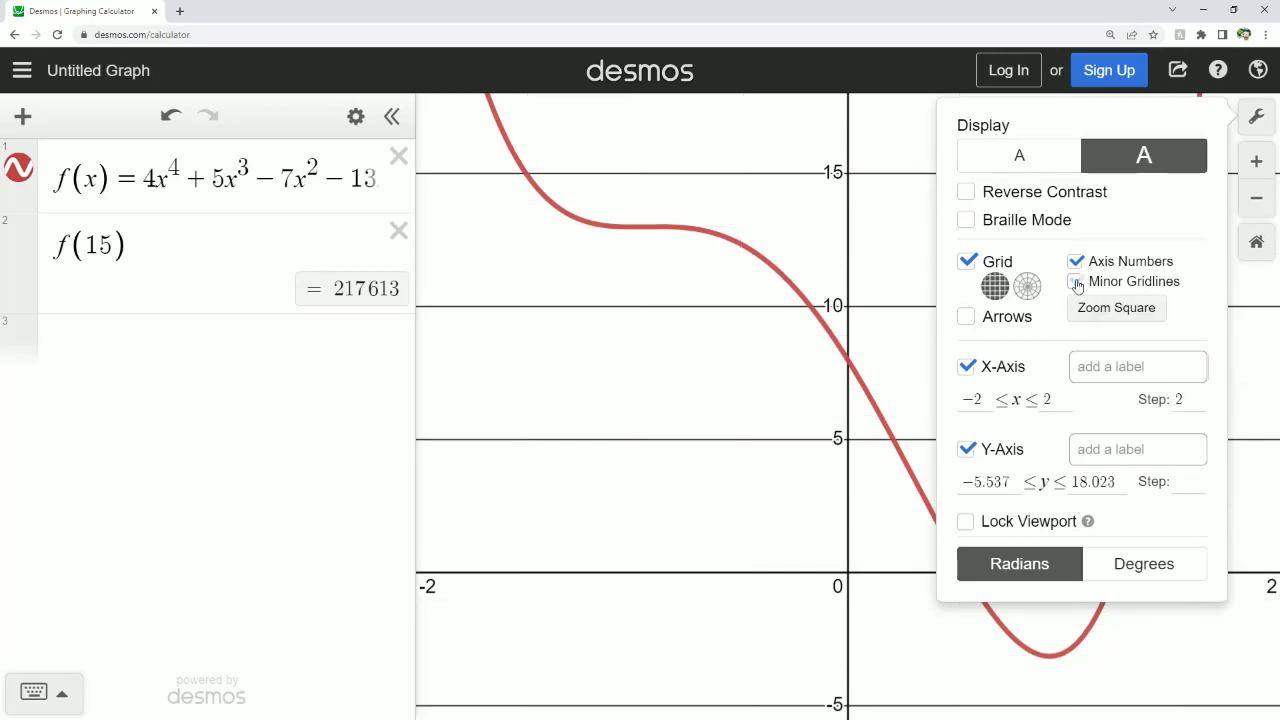
left_click(1186, 399)
key("ctrl+a")
type("1")
type("0.5")
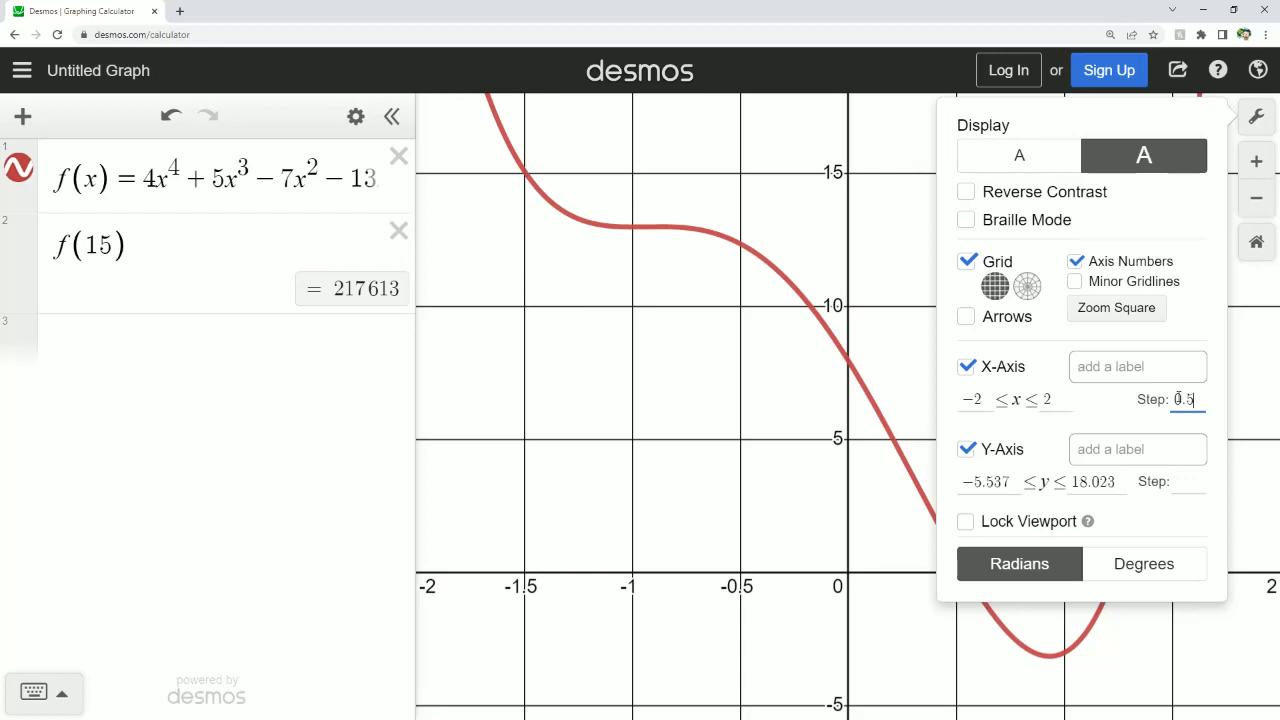
left_click(1256, 116)
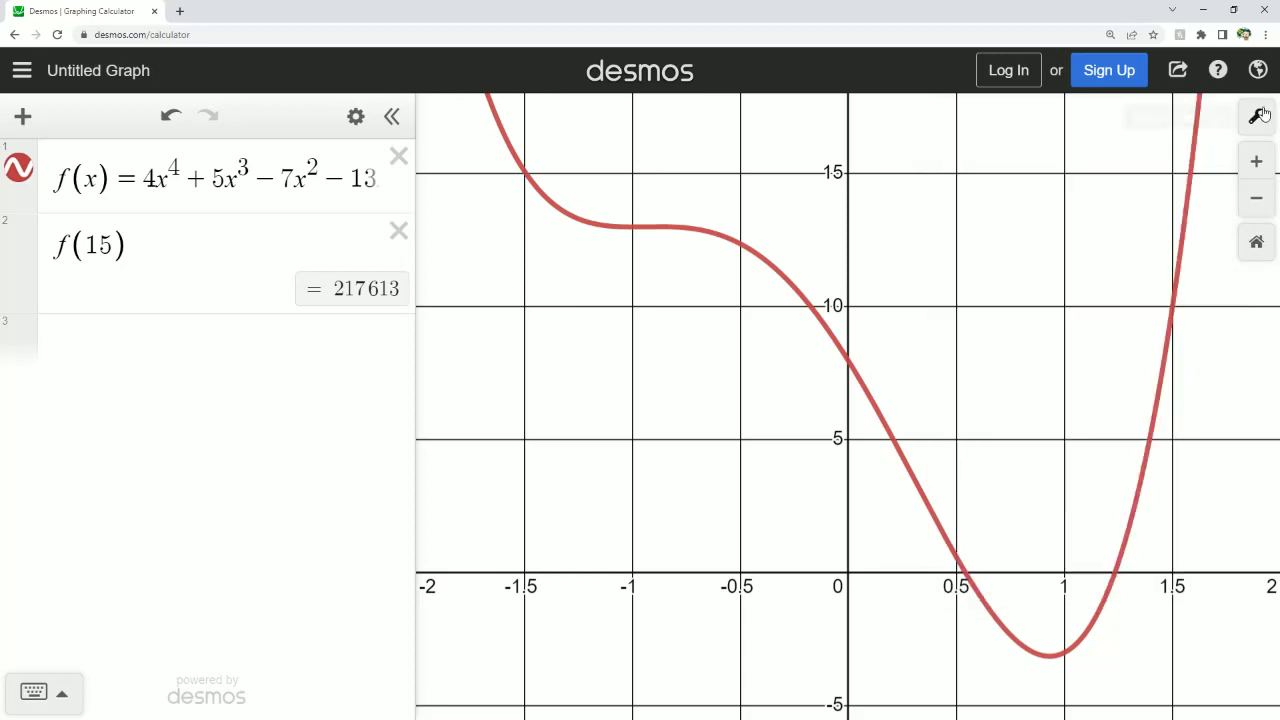
- Set the y-axis step to 2 in the graph settings, keeping the whole curve in view
scroll(962, 312, "down", 2)
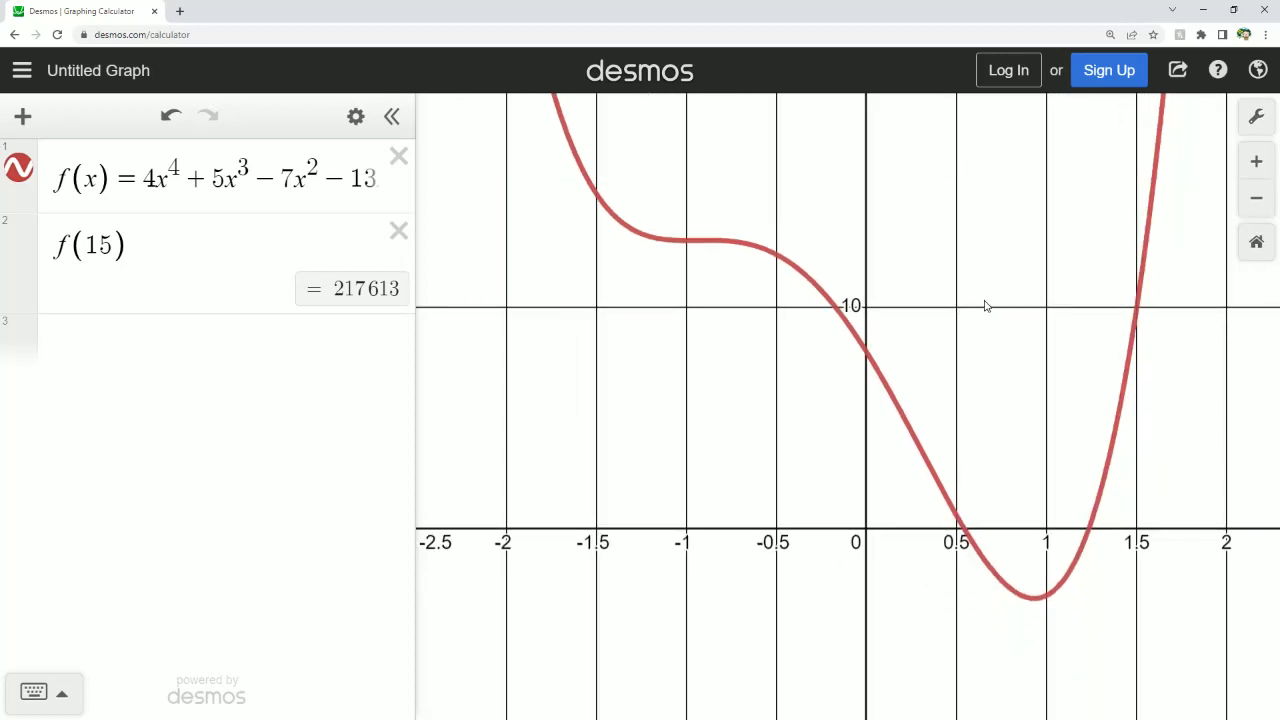
scroll(965, 349, "up", 3)
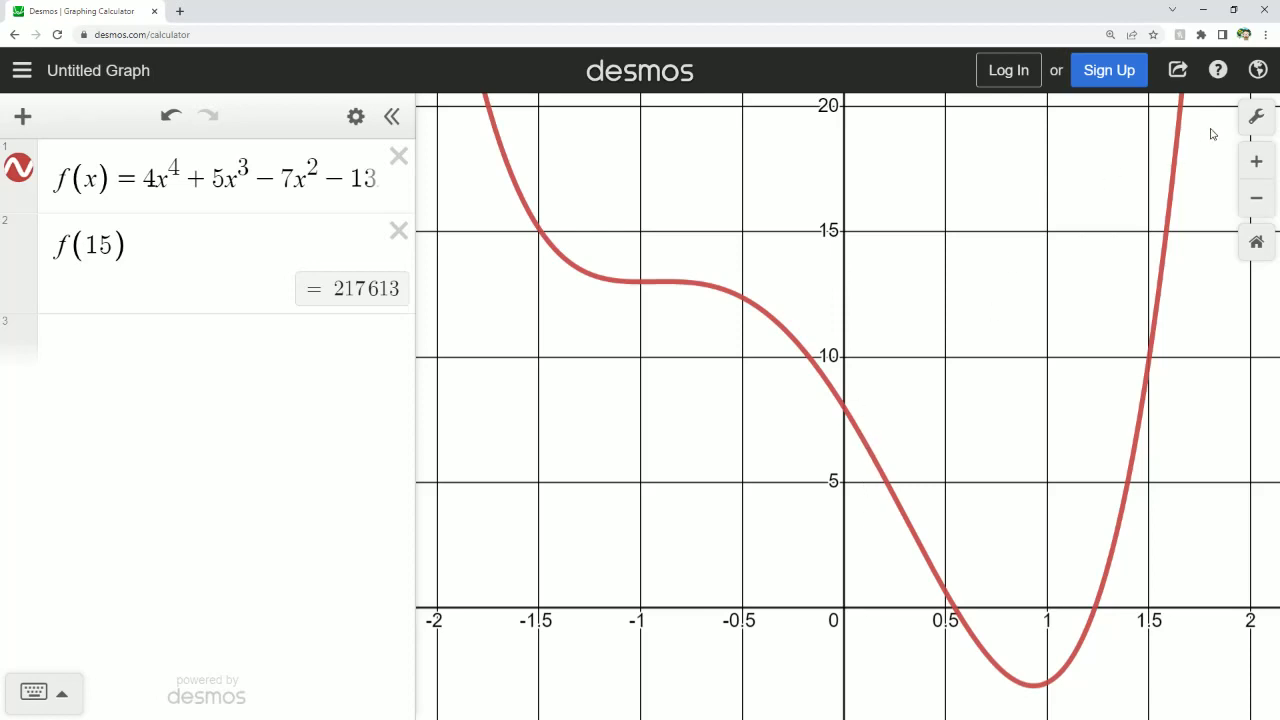
left_click(1258, 120)
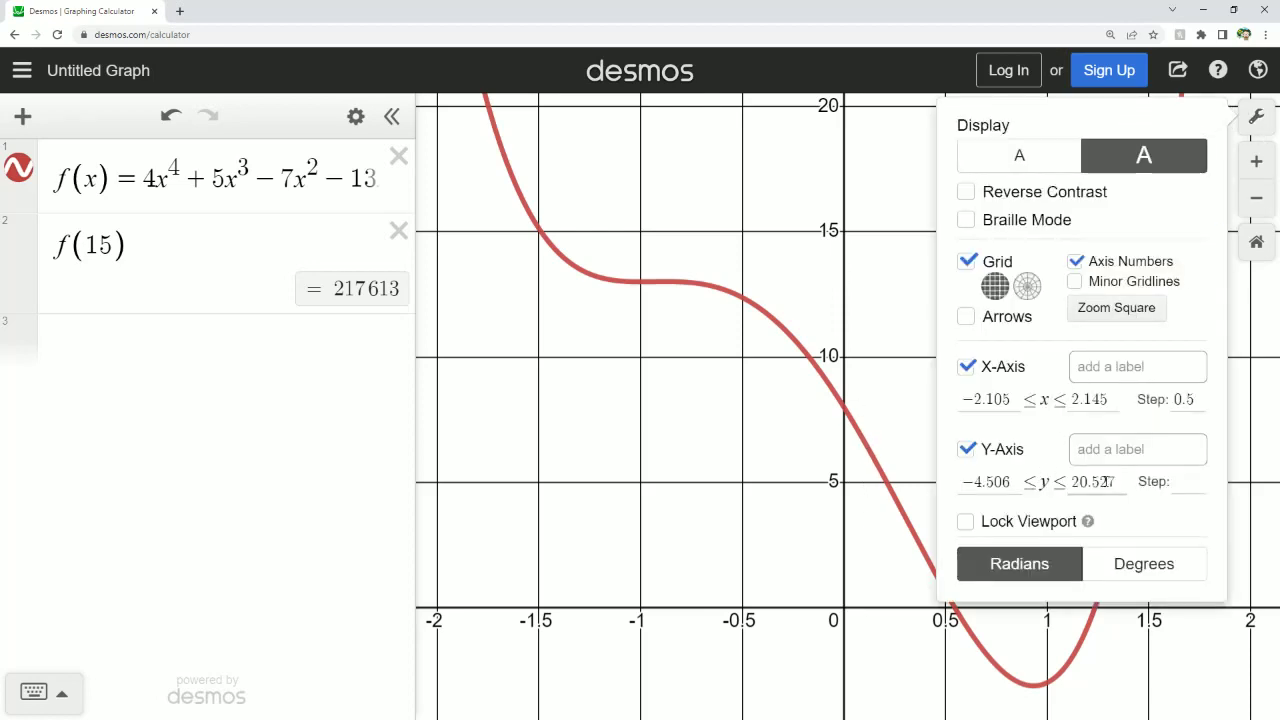
left_click(1185, 486)
type("2")
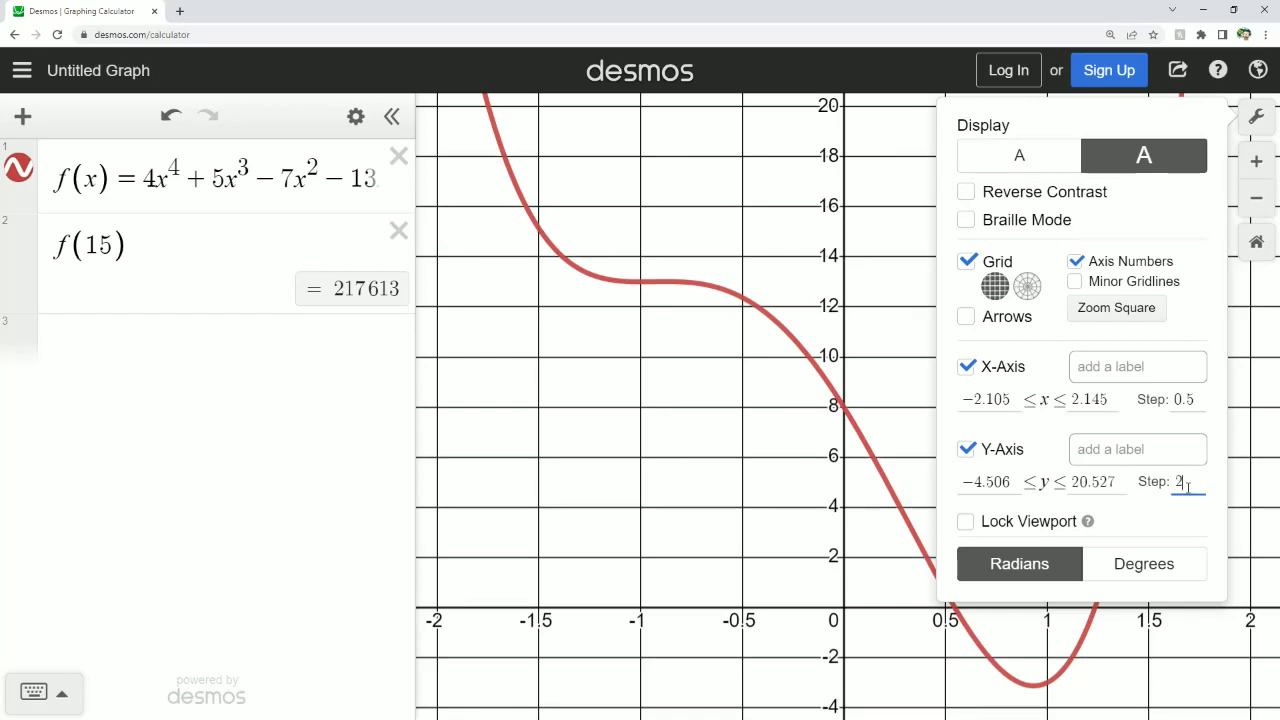
left_click(1256, 117)
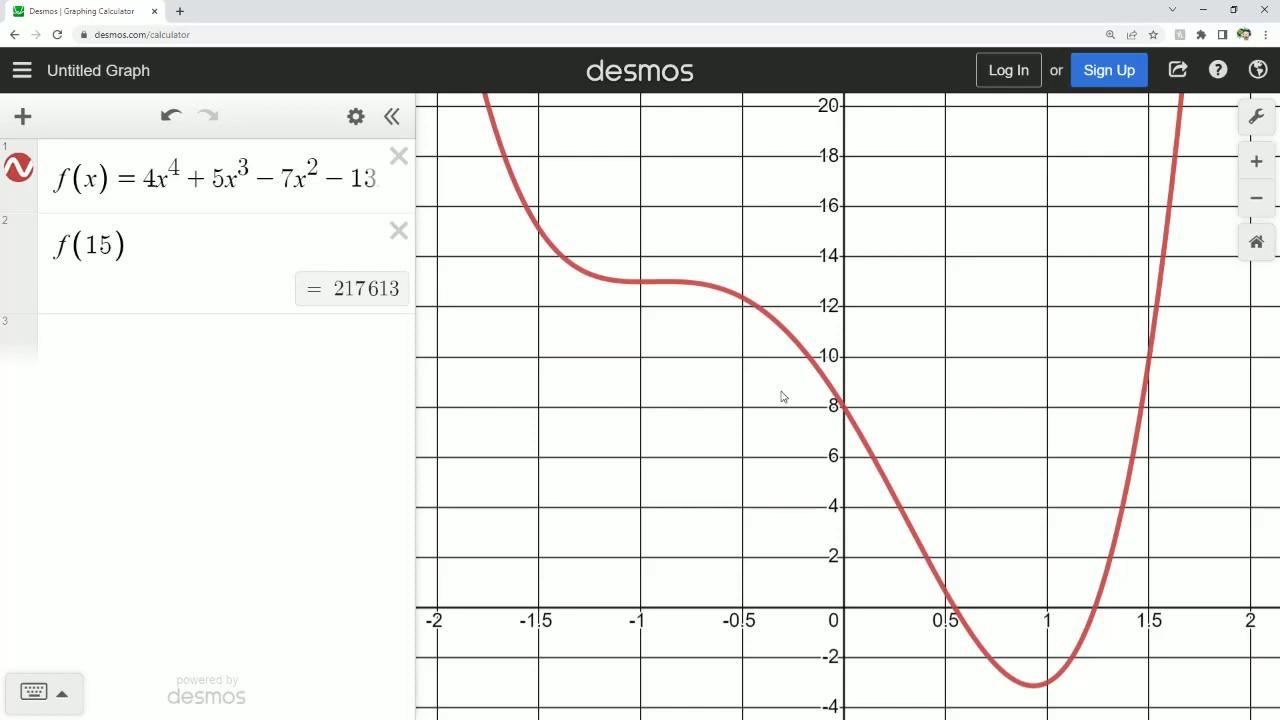
- Add a second function g(x)=x^2 as the third expression
left_click(279, 181)
left_click(193, 243)
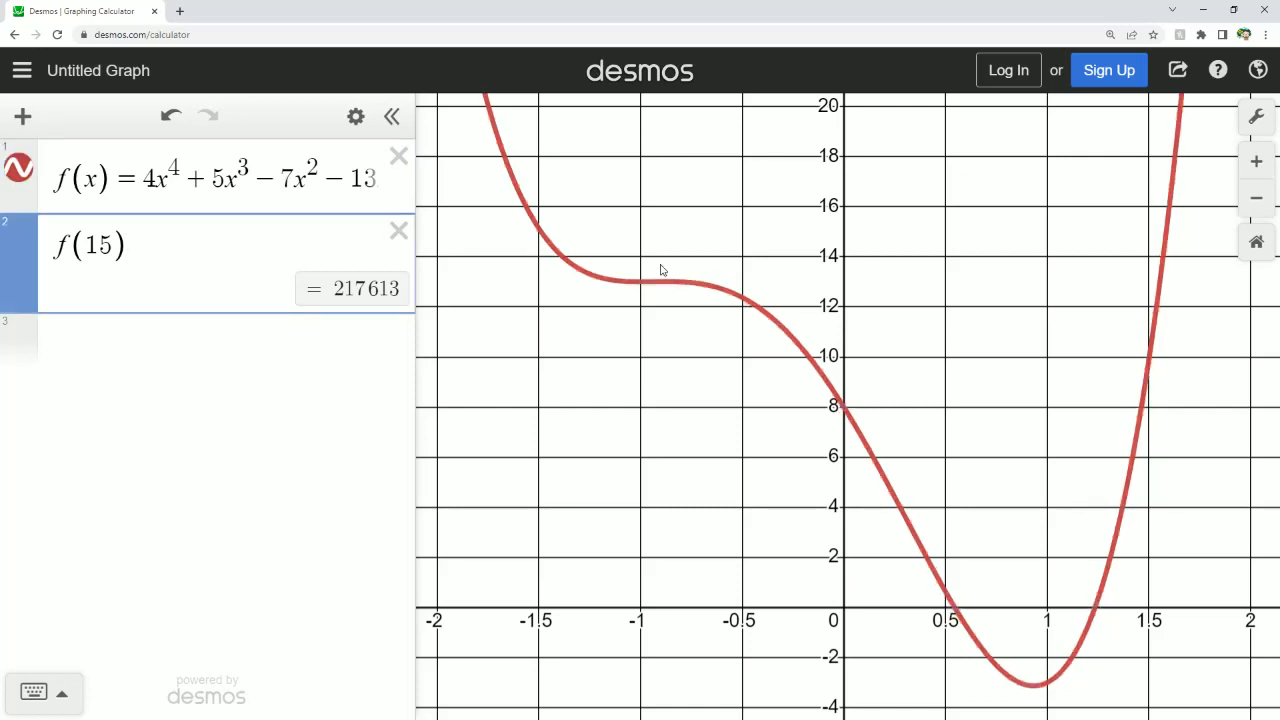
left_click(142, 352)
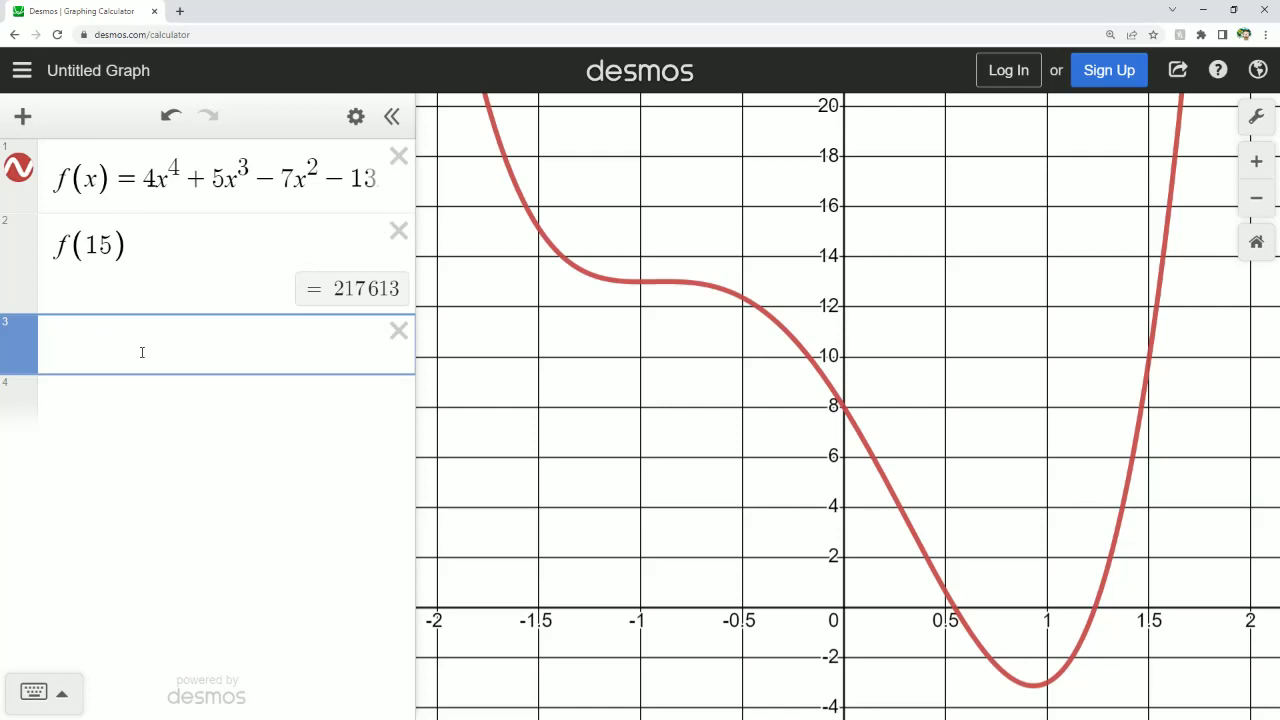
type("g(x)")
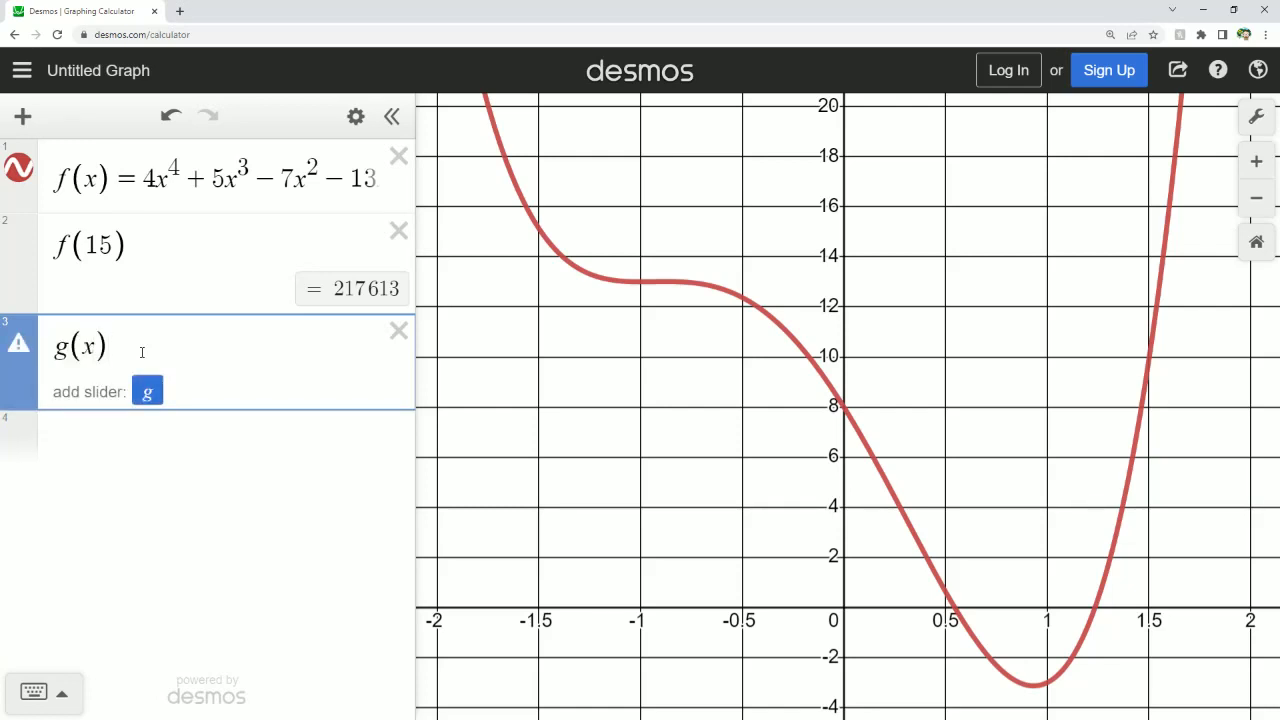
type("=")
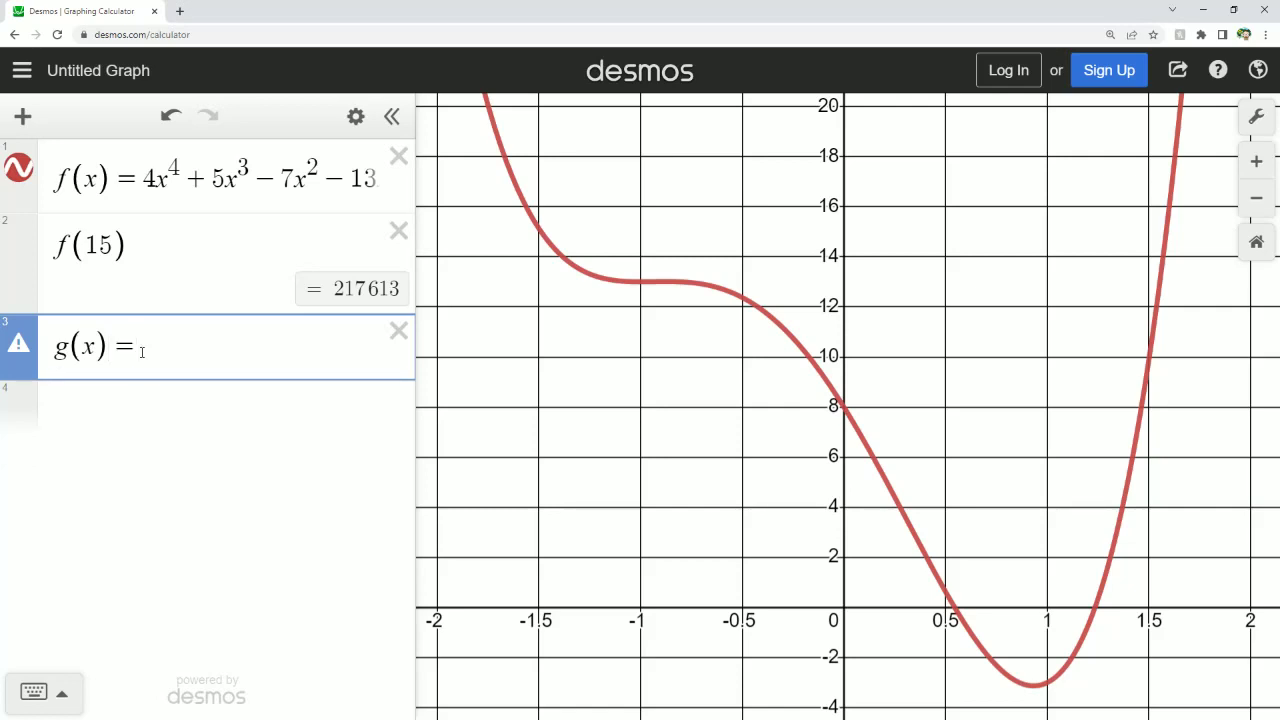
type("x^2")
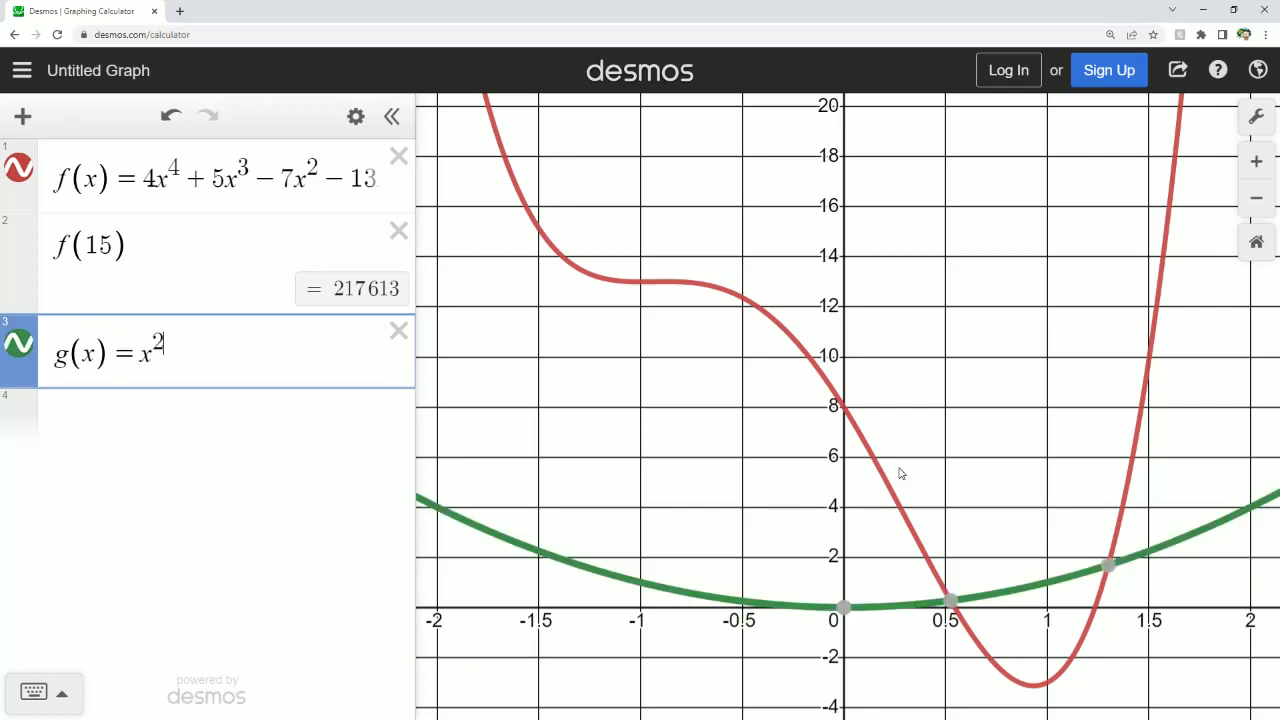
- Show the coordinates of both intersection points between the polynomial and the parabola g(x)
left_click(949, 601)
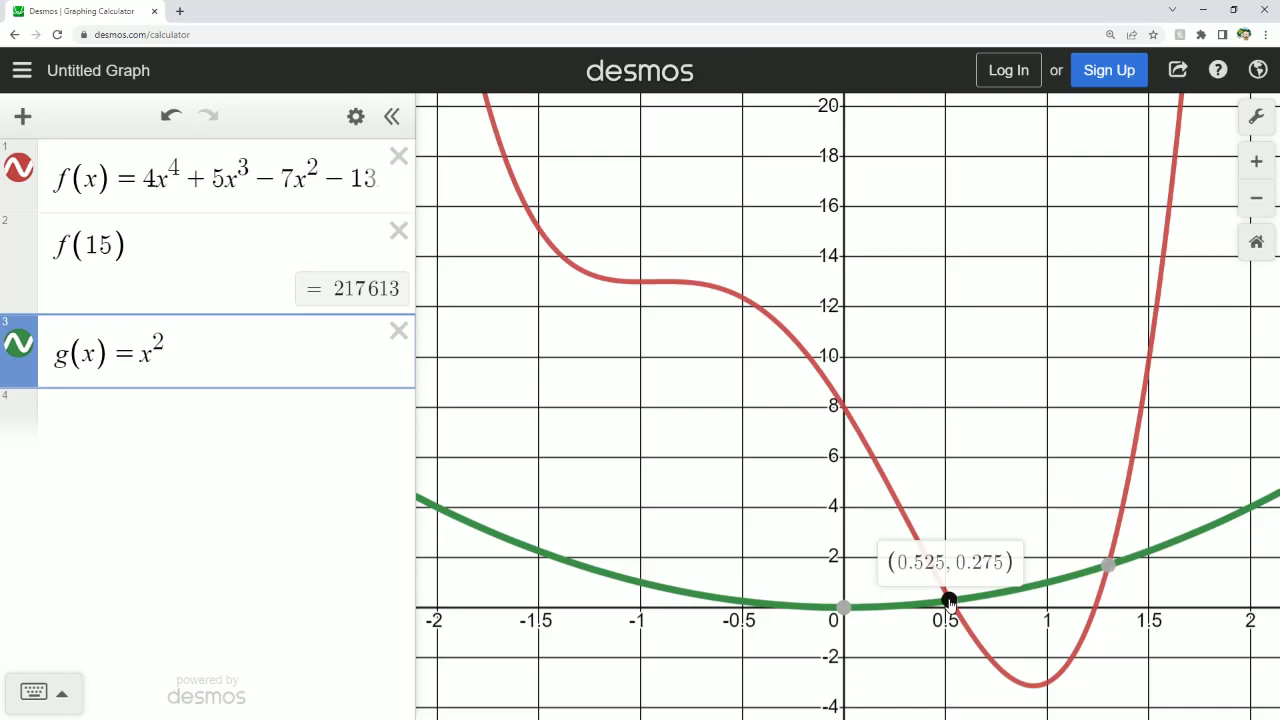
left_click(1107, 565)
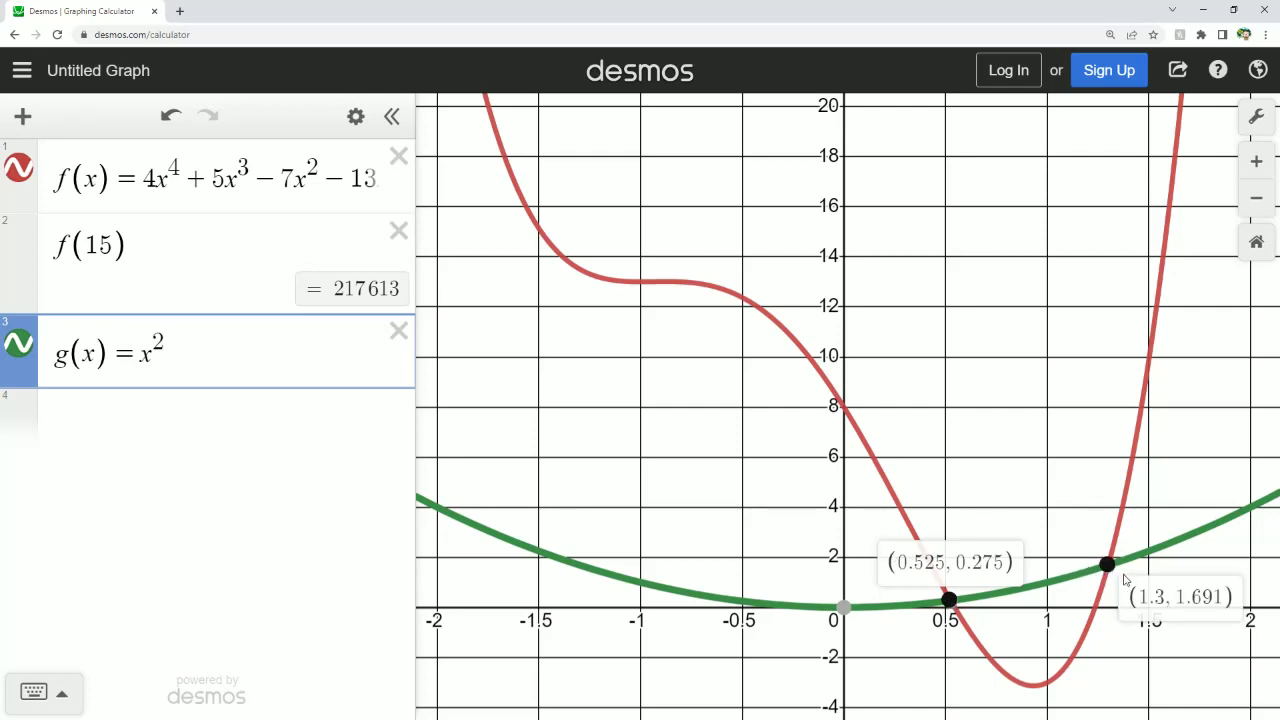
scroll(953, 313, "down", 5)
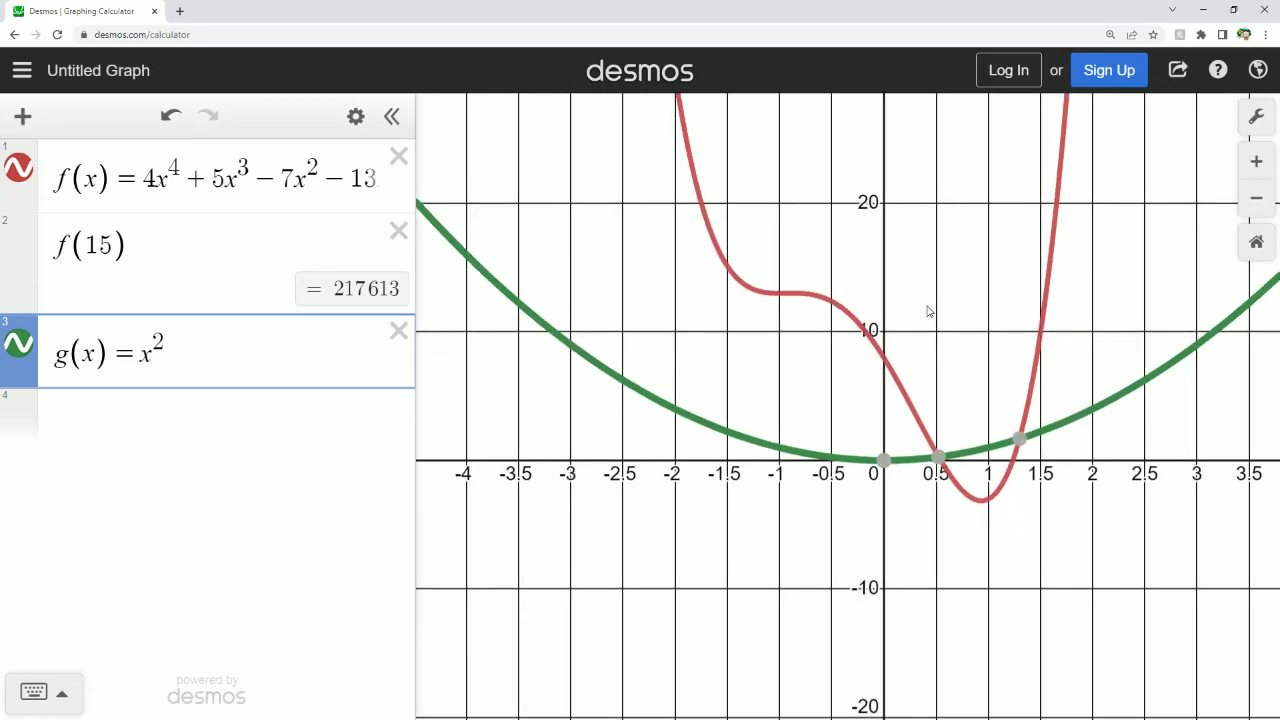
- Add the cubic function h(x)=0.5x^3 as the fourth expression
left_click(112, 408)
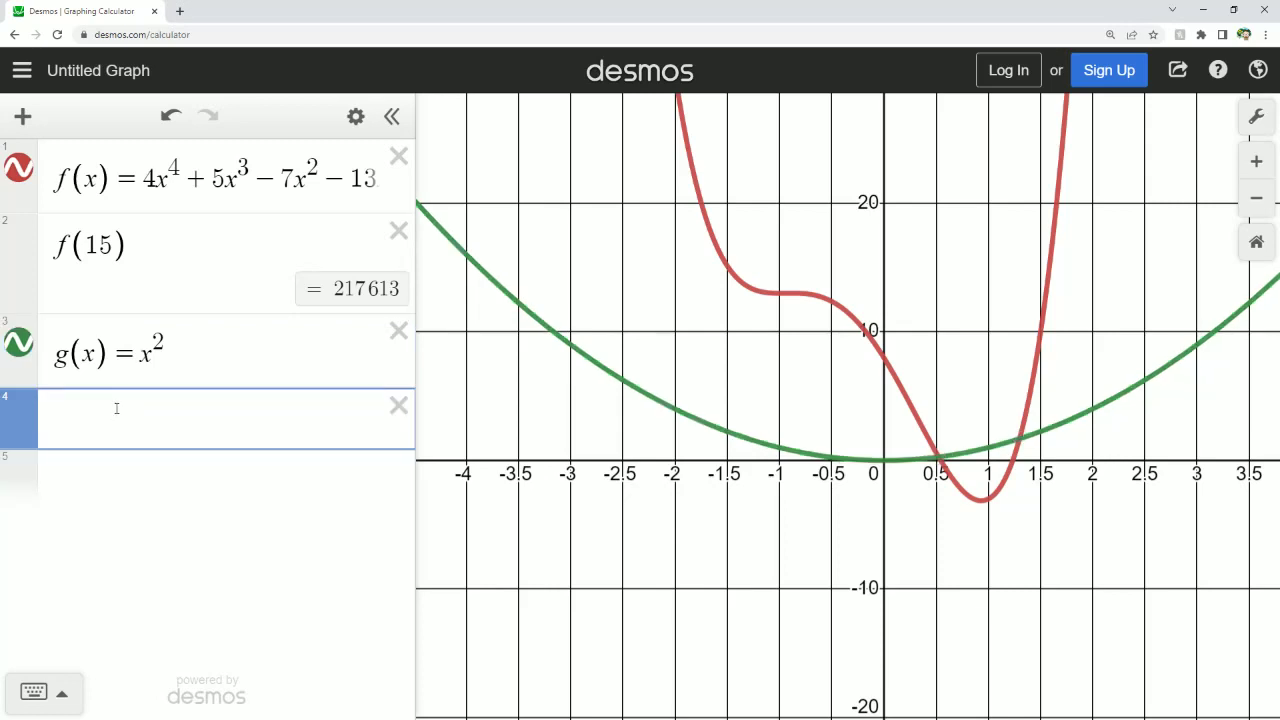
type("h(x)")
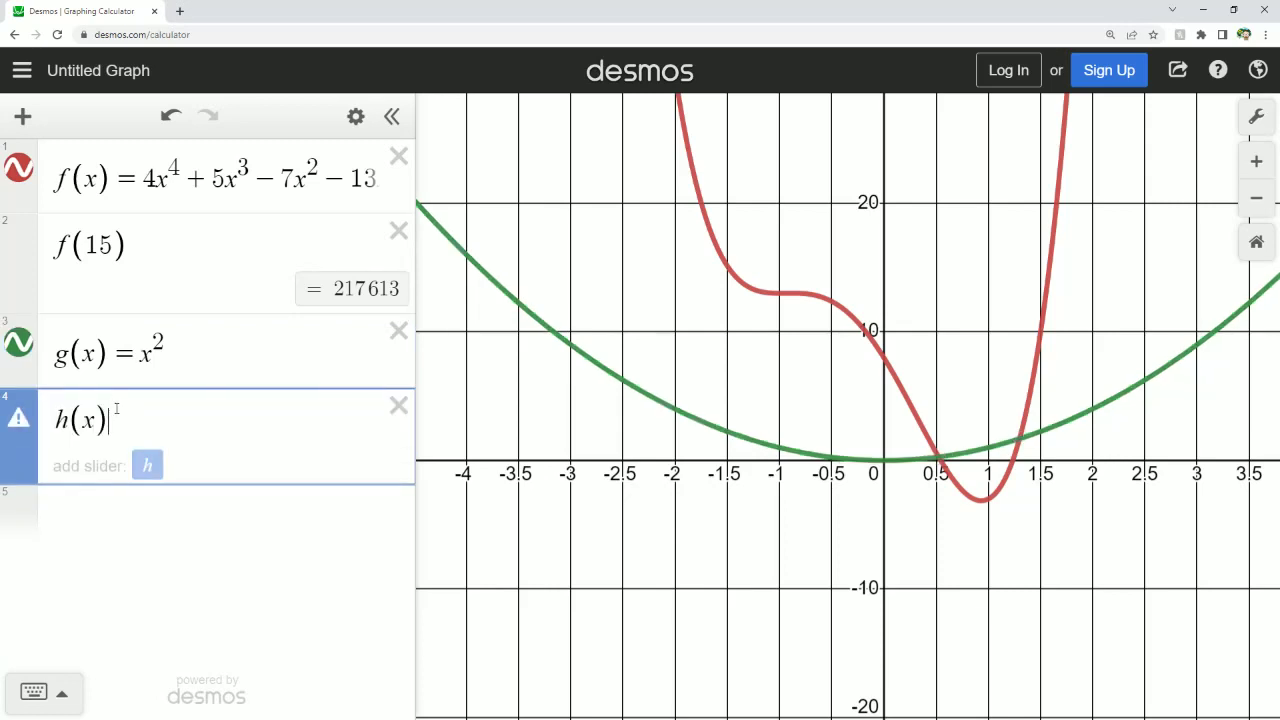
type("=")
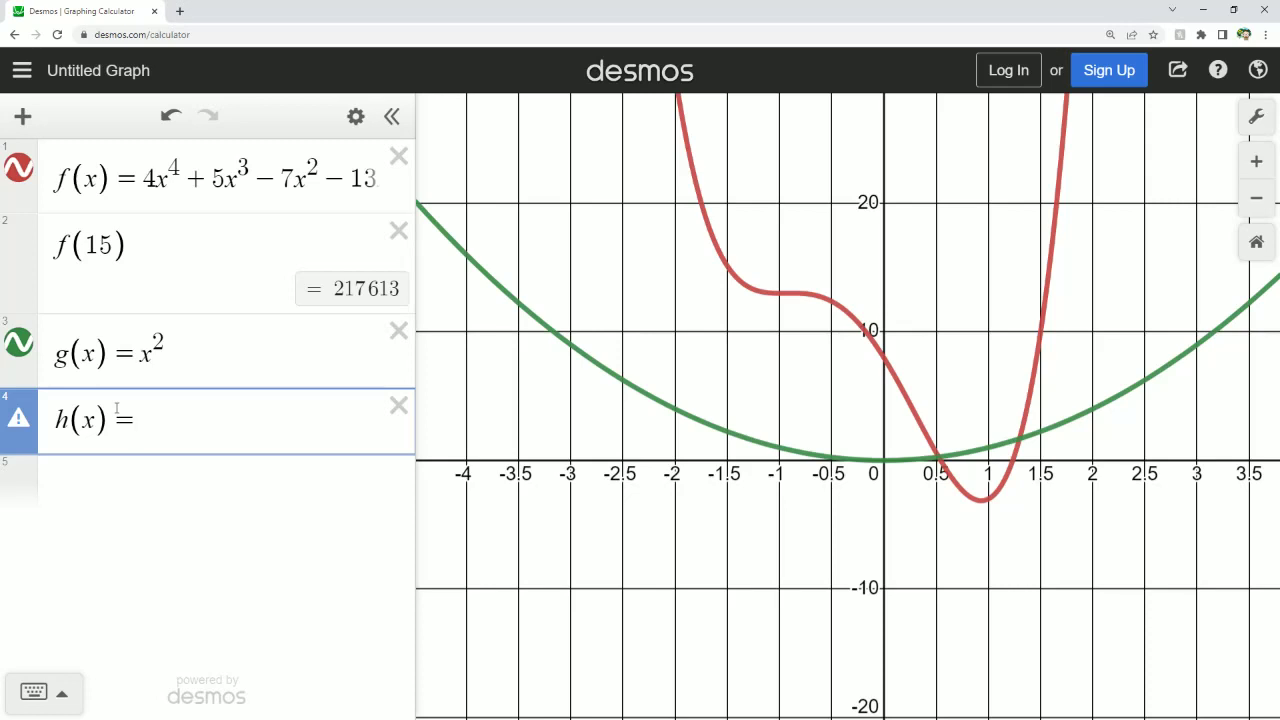
type("0.5")
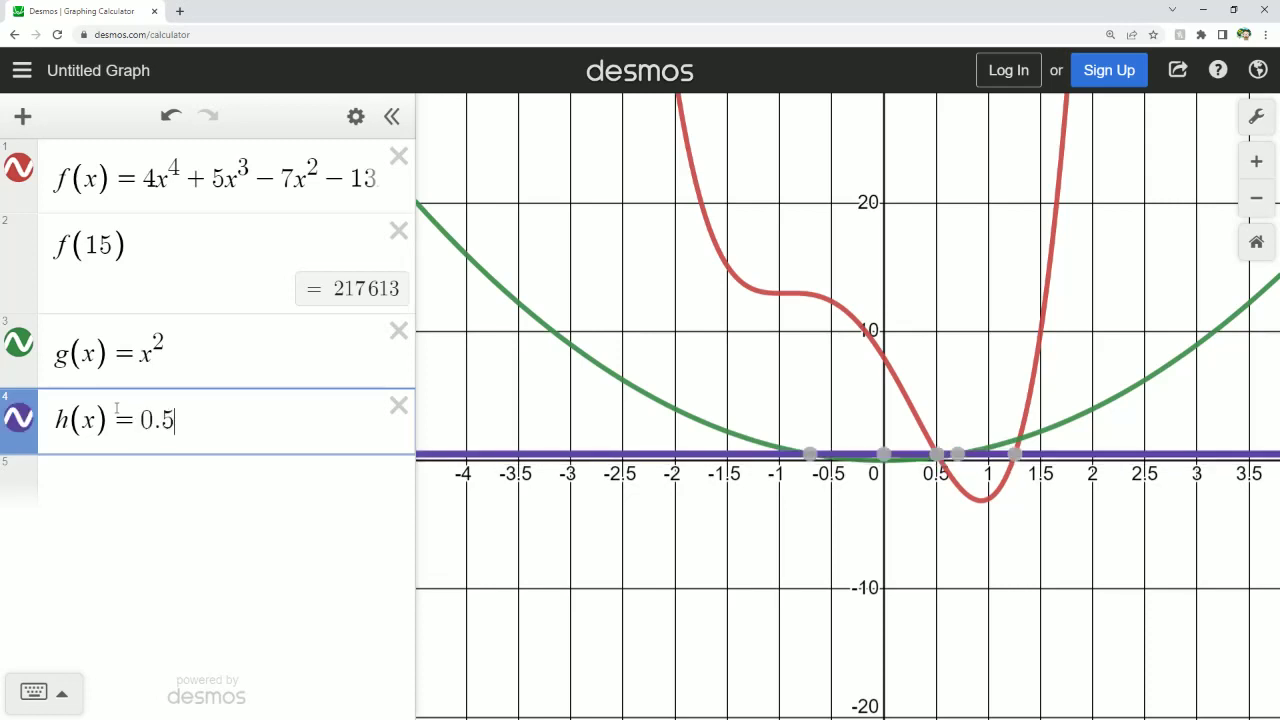
type("x^")
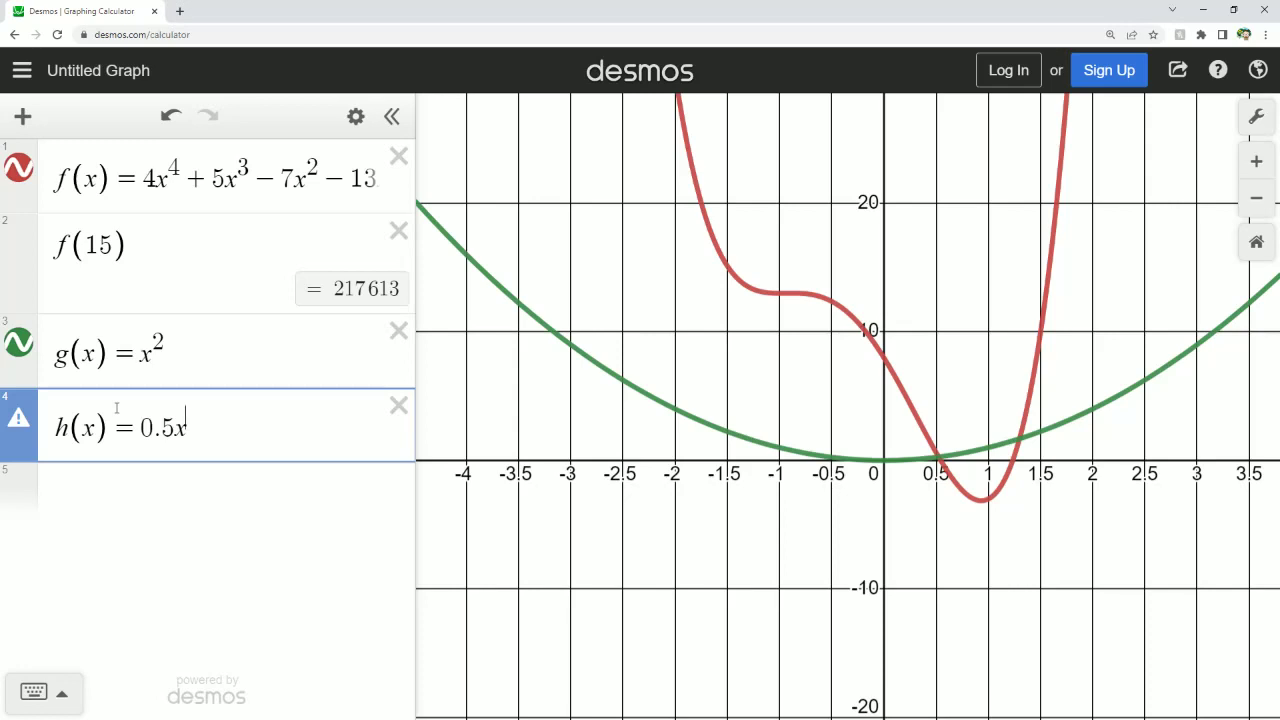
type("^3")
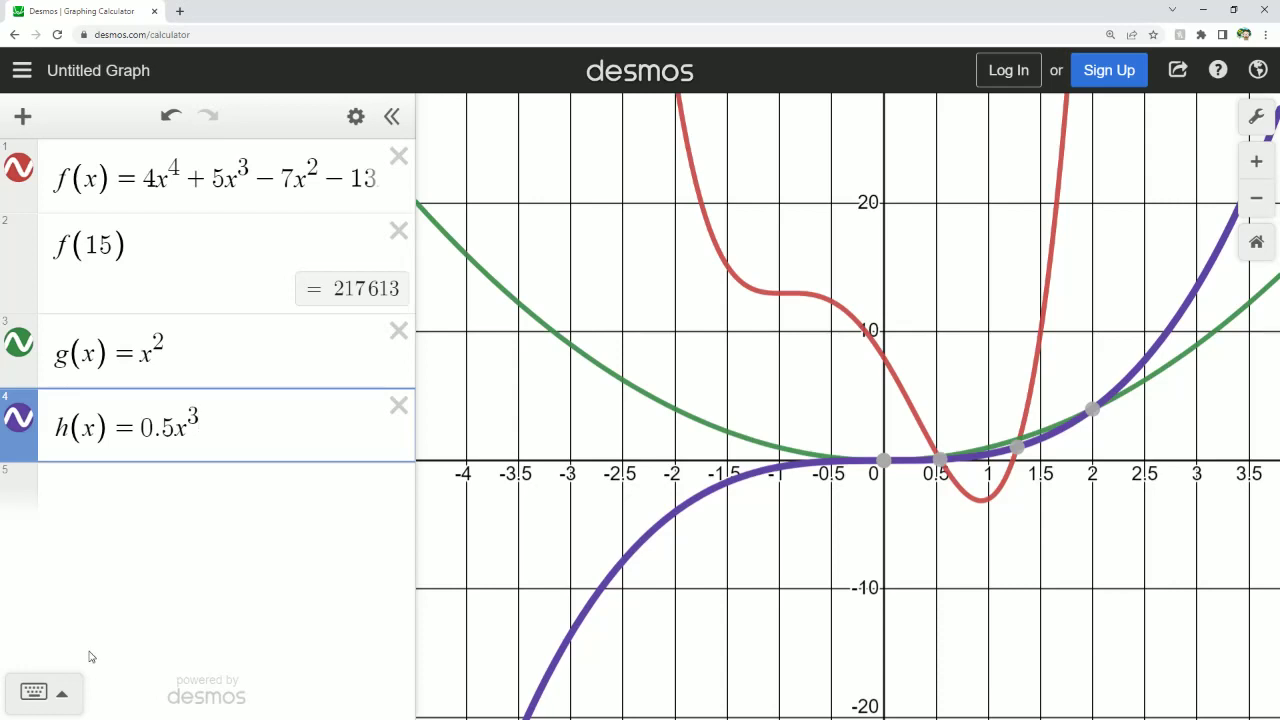
- Examine the built-in functions offered by the on-screen keypad, from the trig functions through statistics and list operations
left_click(60, 694)
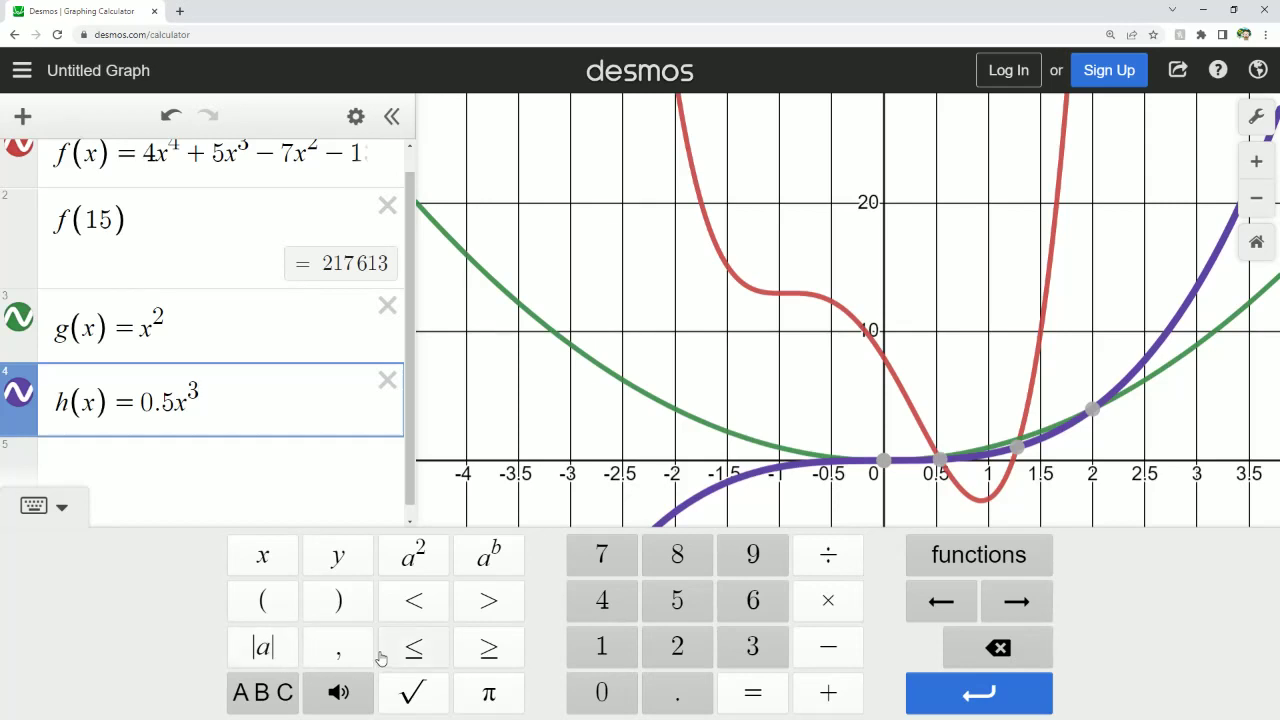
left_click(1014, 562)
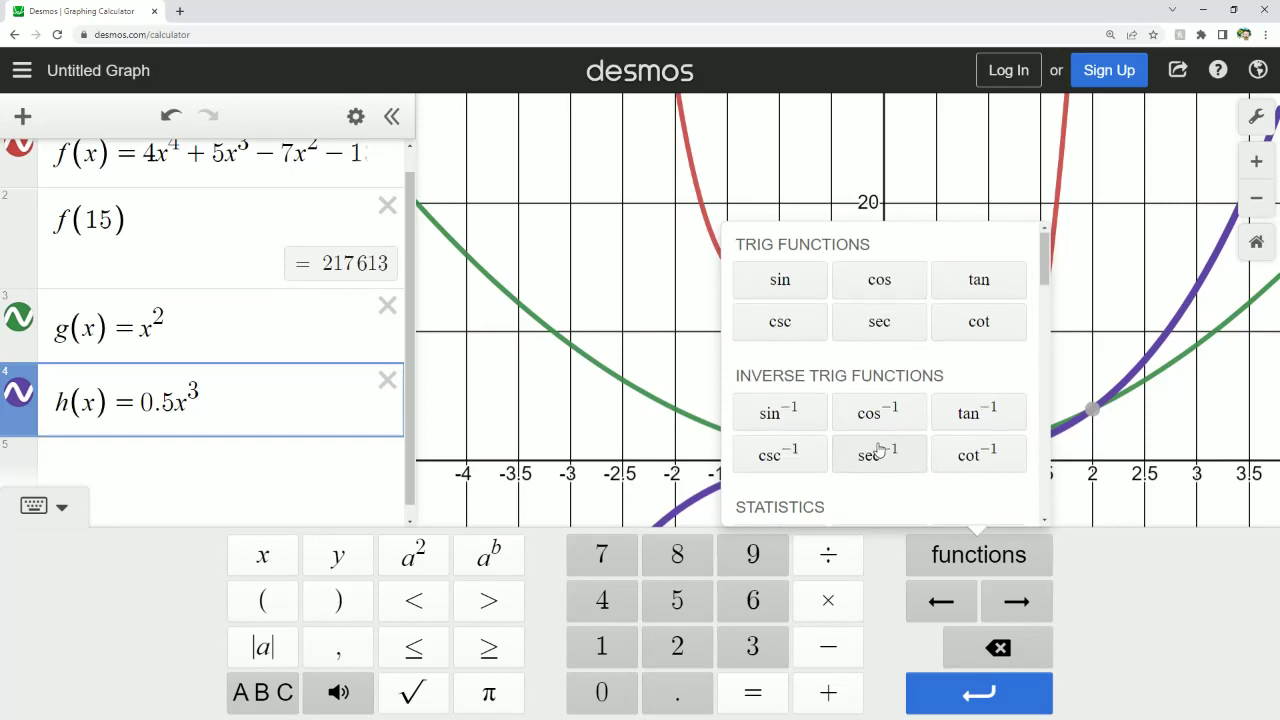
scroll(878, 450, "down", 5)
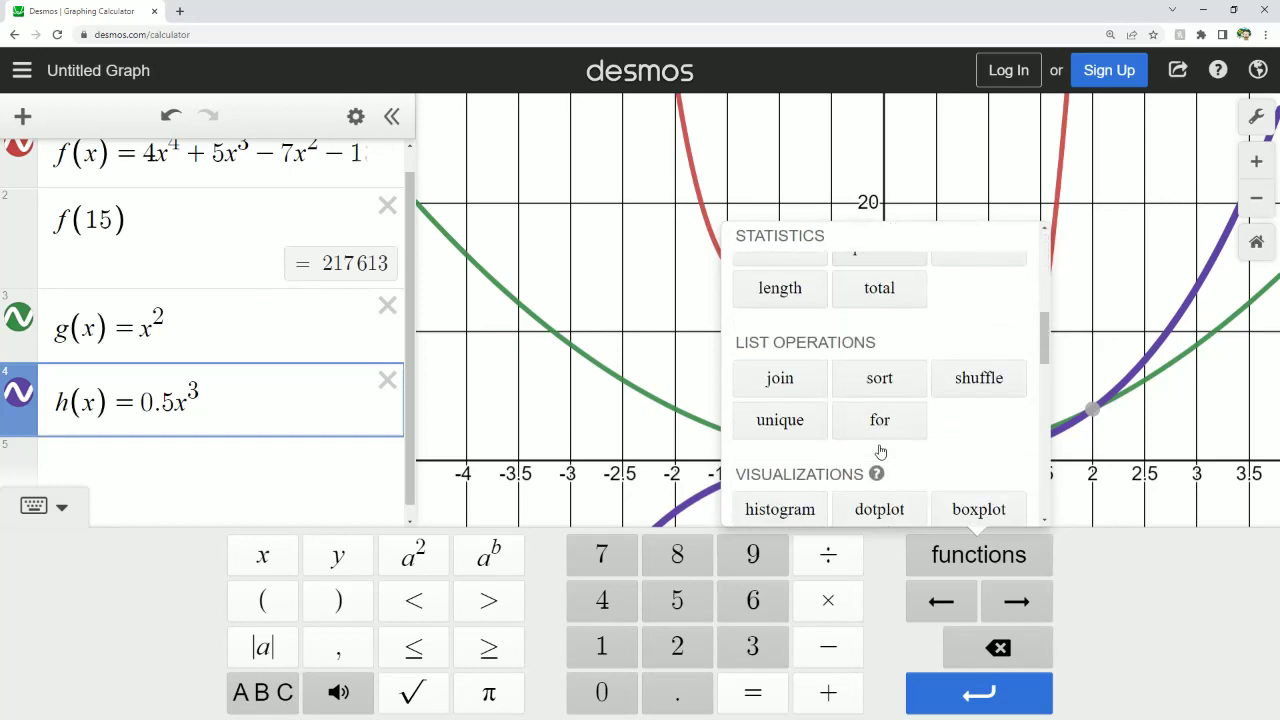
scroll(915, 465, "down", 2)
scroll(918, 468, "up", 8)
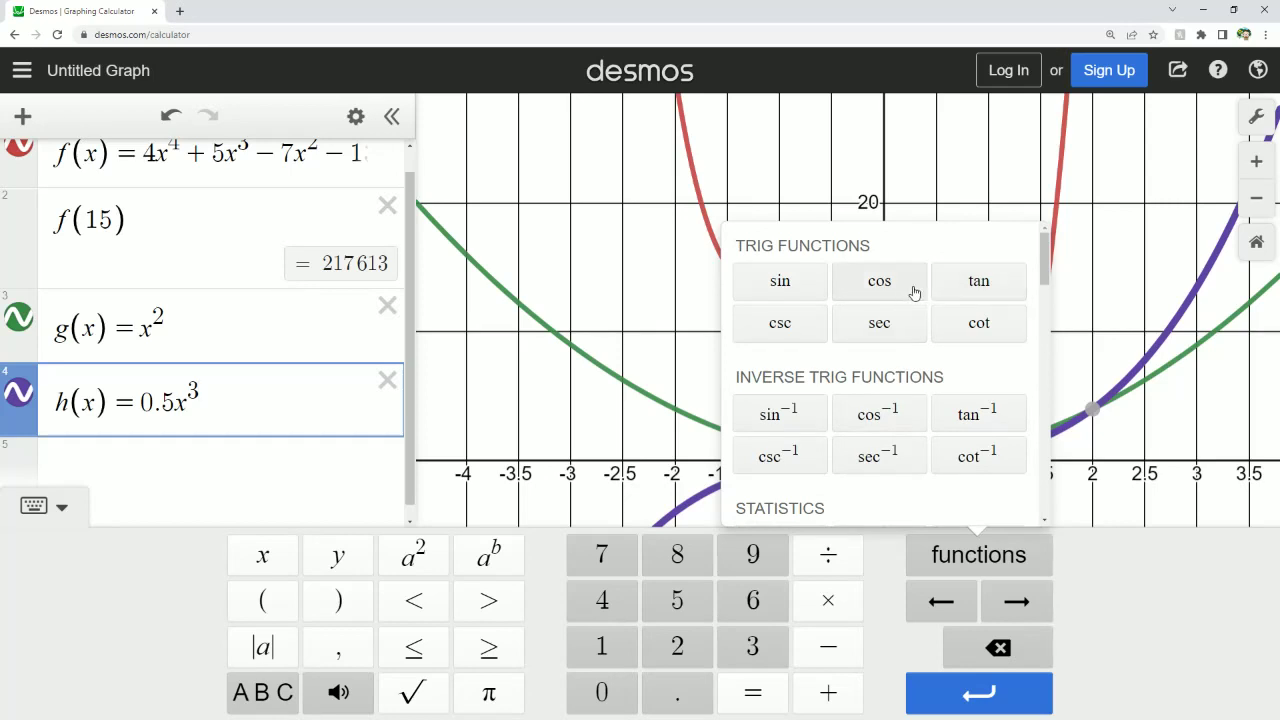
- Add the sine function j(x)=sin(x) as the fifth expression
left_click(223, 478)
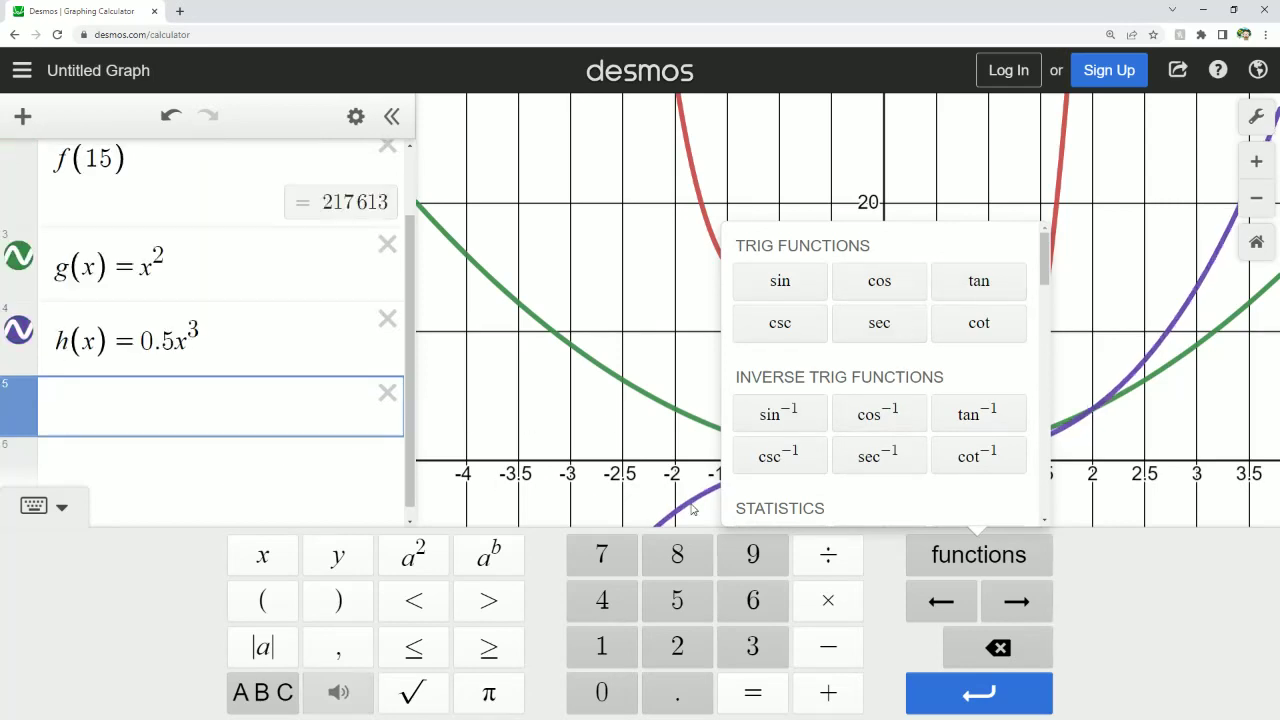
left_click(984, 556)
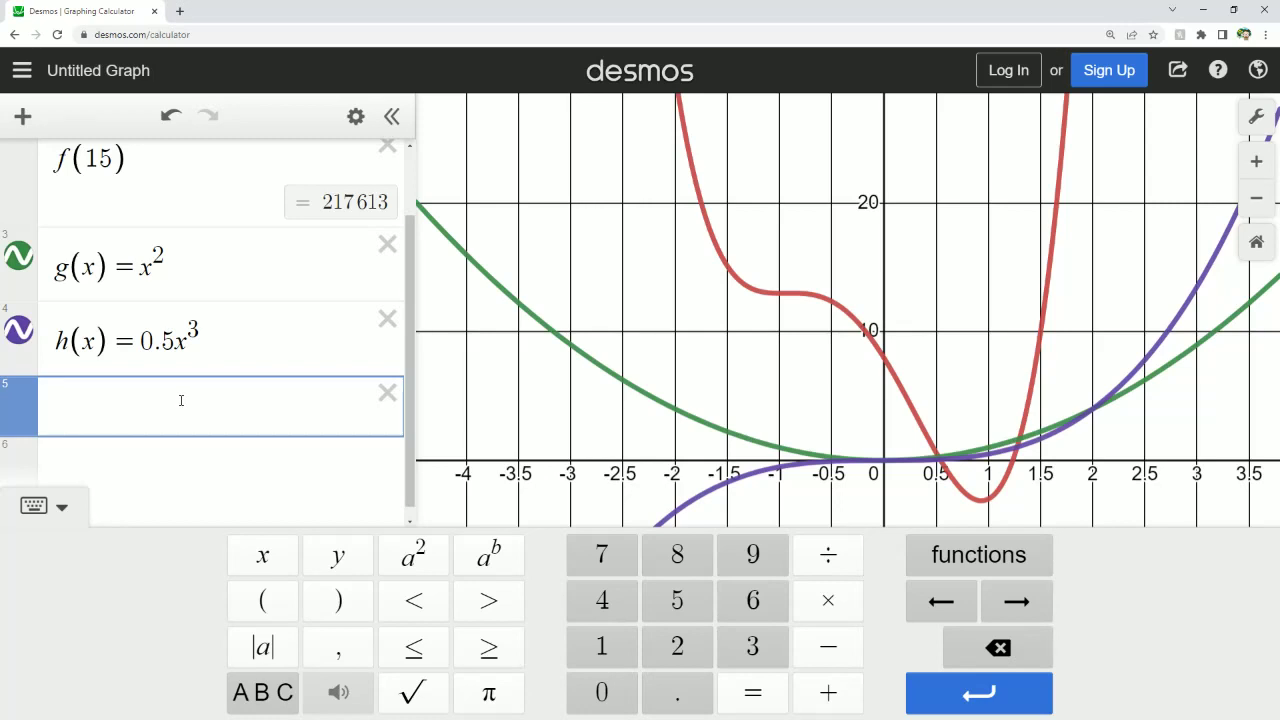
type("f")
type("x)=")
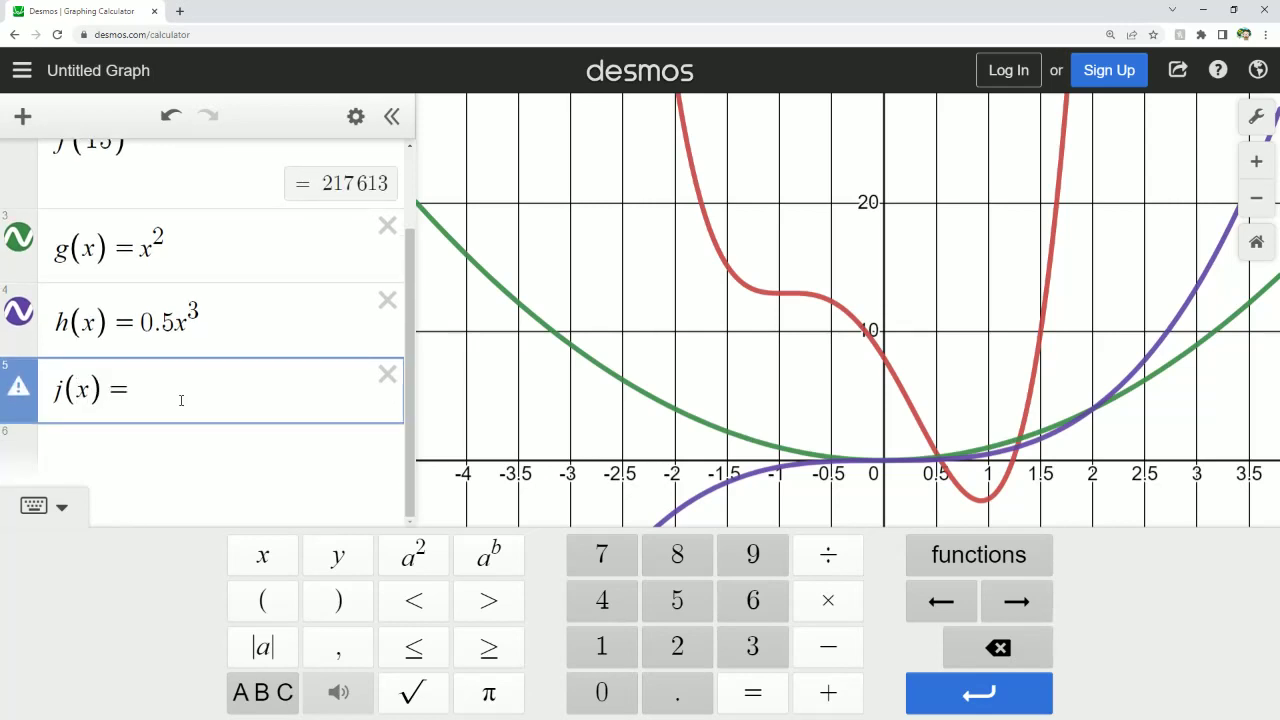
type("sin(x")
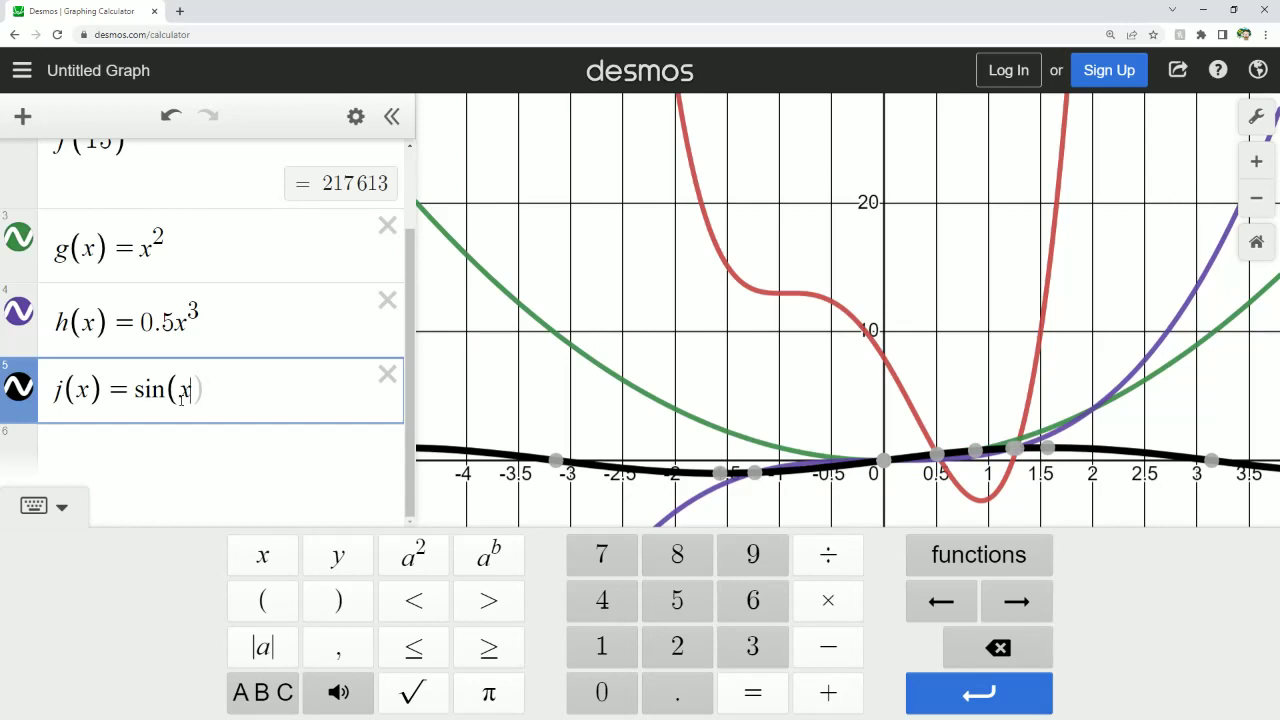
type(")")
- Hide the curves of h(x), g(x) and f(x), leaving only the sine curve on the graph
scroll(1010, 336, "down", 3)
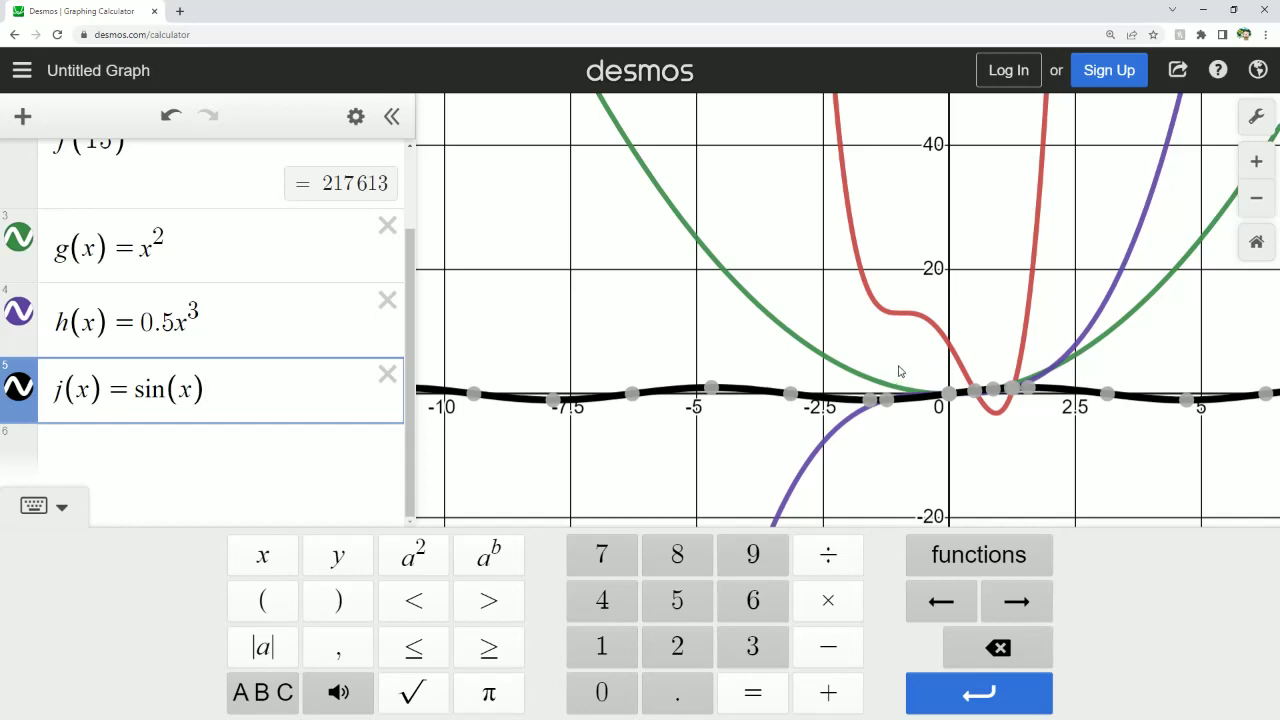
scroll(165, 349, "up", 3)
scroll(646, 355, "up", 1)
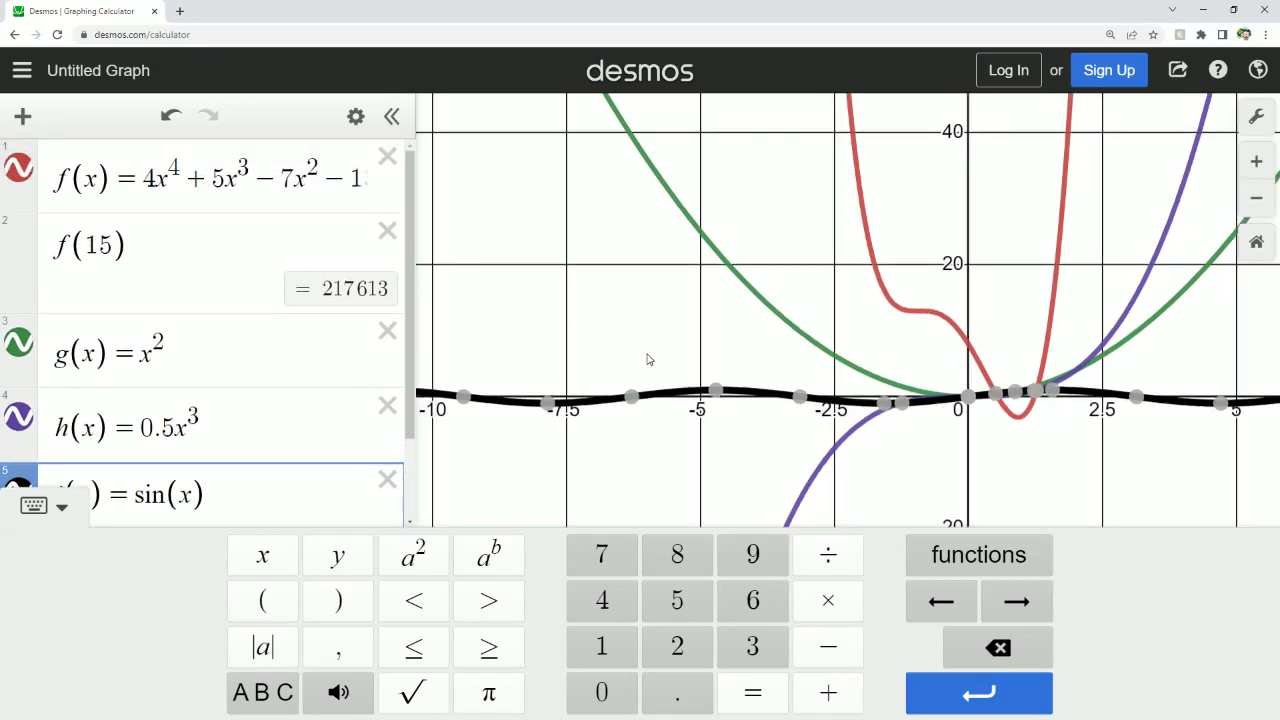
left_click(19, 418)
left_click(19, 344)
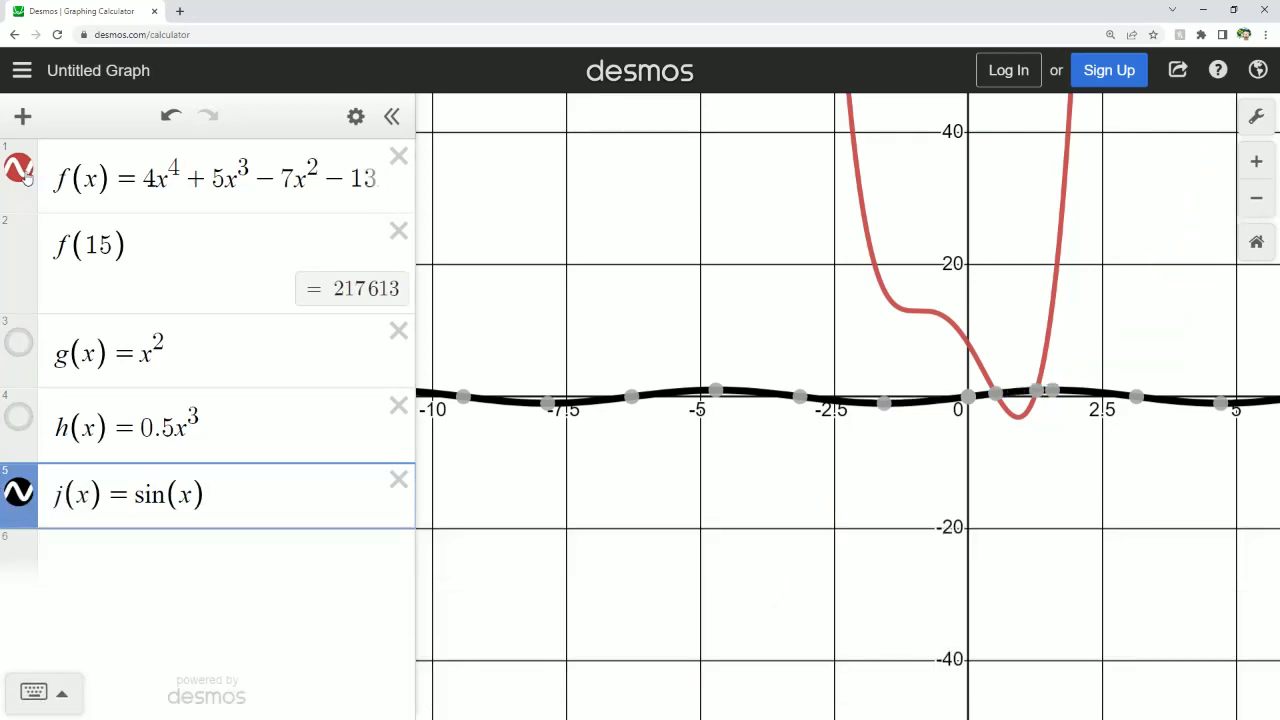
left_click(17, 172)
left_click(16, 173)
left_click(16, 173)
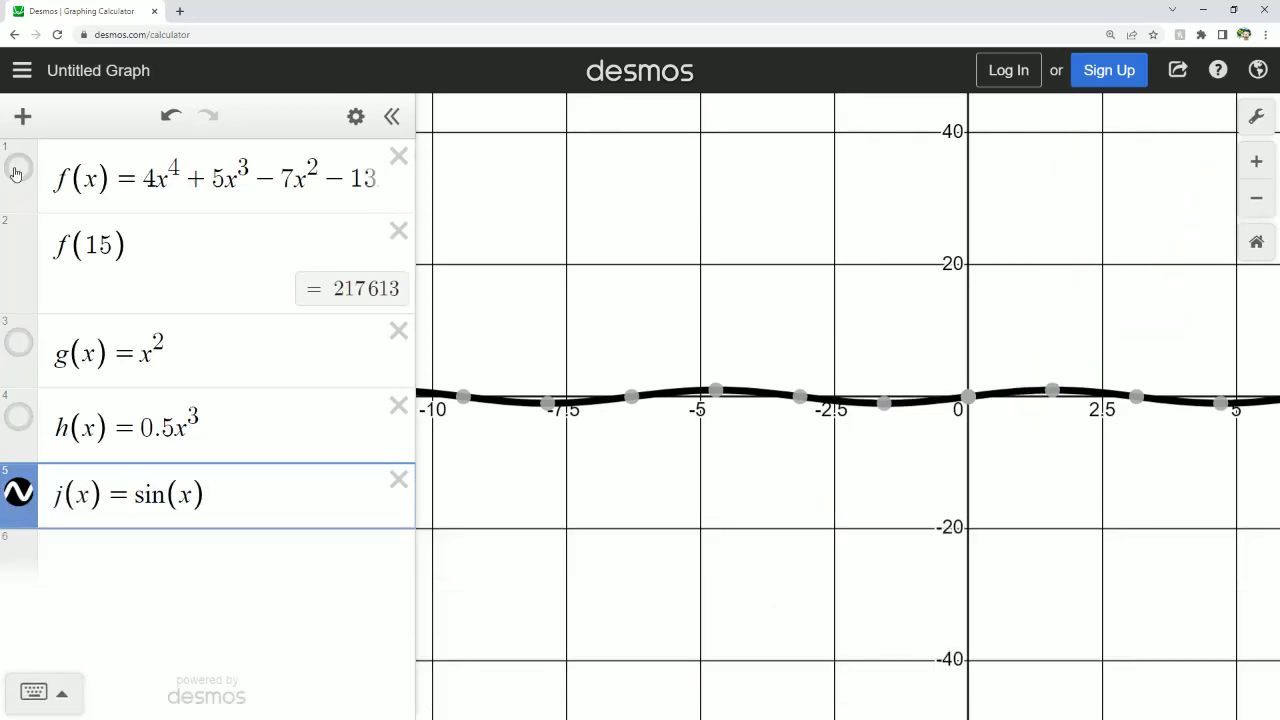
left_click(16, 173)
left_click(16, 173)
- Switch the angle unit in the graph settings from radians to degrees
scroll(1060, 425, "up", 2)
left_click_drag(1081, 411, 925, 398)
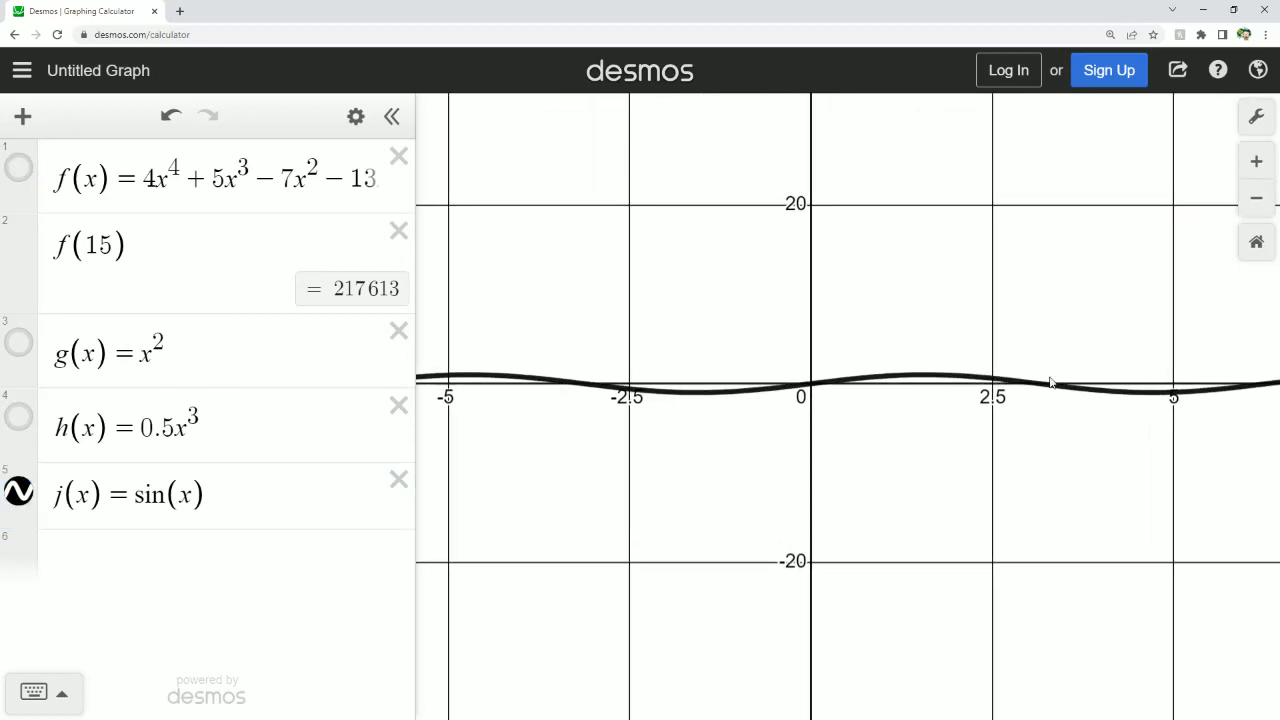
left_click_drag(1166, 361, 1123, 377)
left_click(1257, 116)
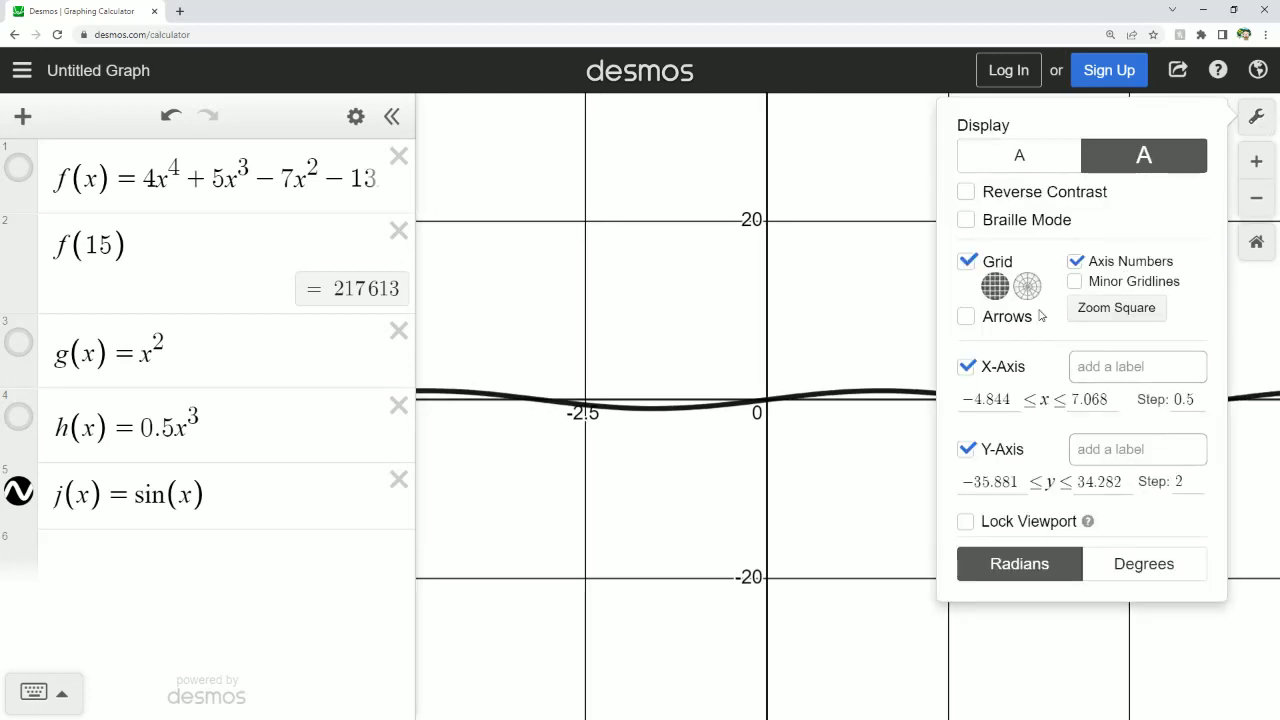
left_click(1119, 569)
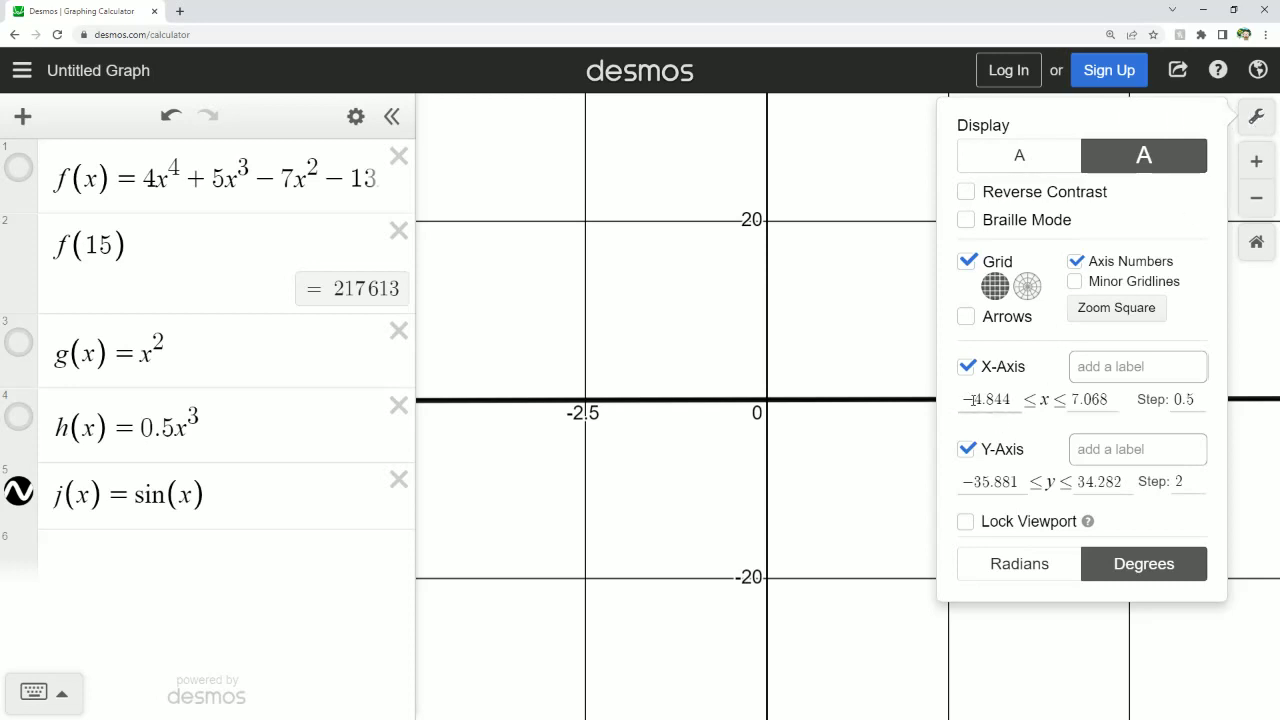
- Set the x-axis range from -30 to 390 in the graph settings
left_click_drag(973, 400, 1012, 401)
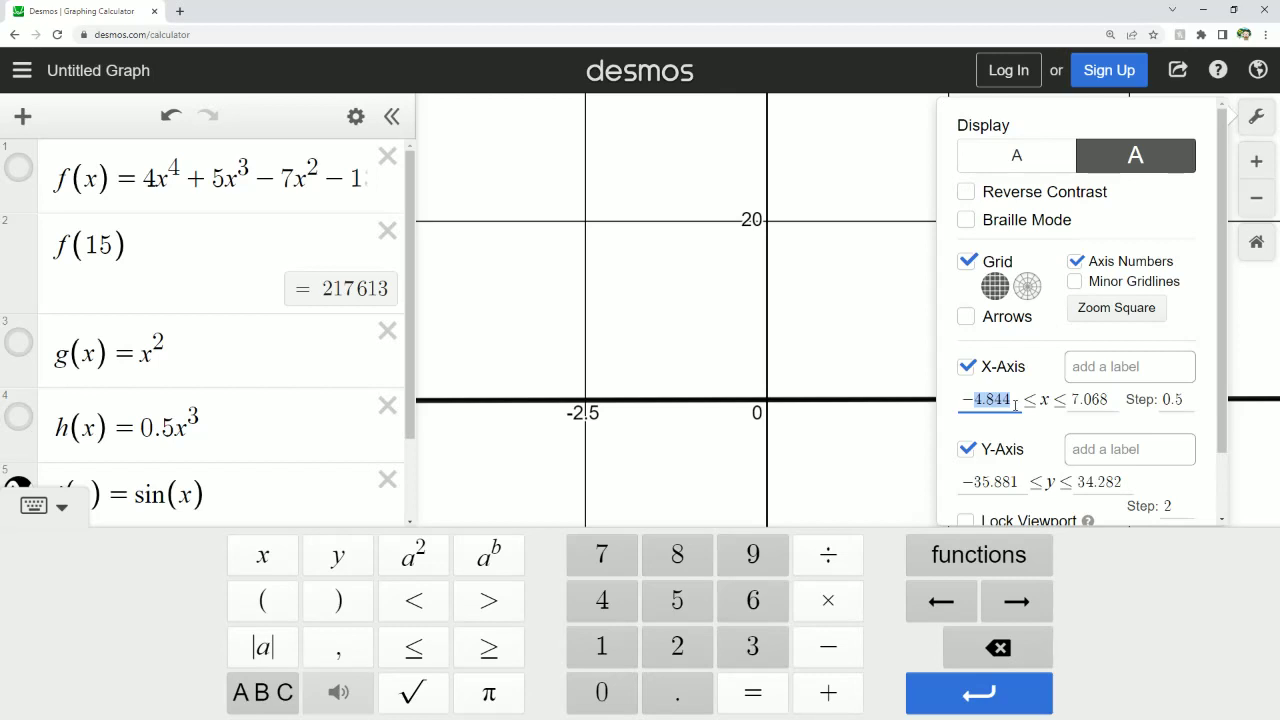
type("30")
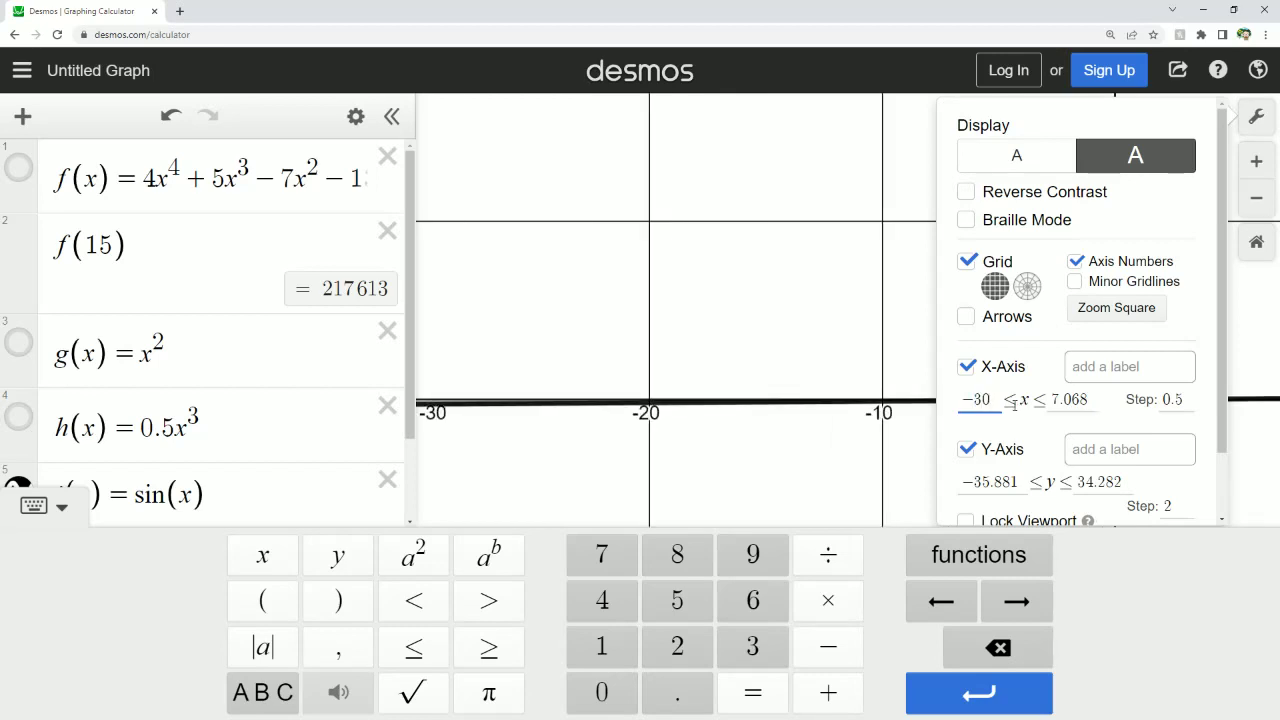
left_click_drag(1049, 400, 1104, 409)
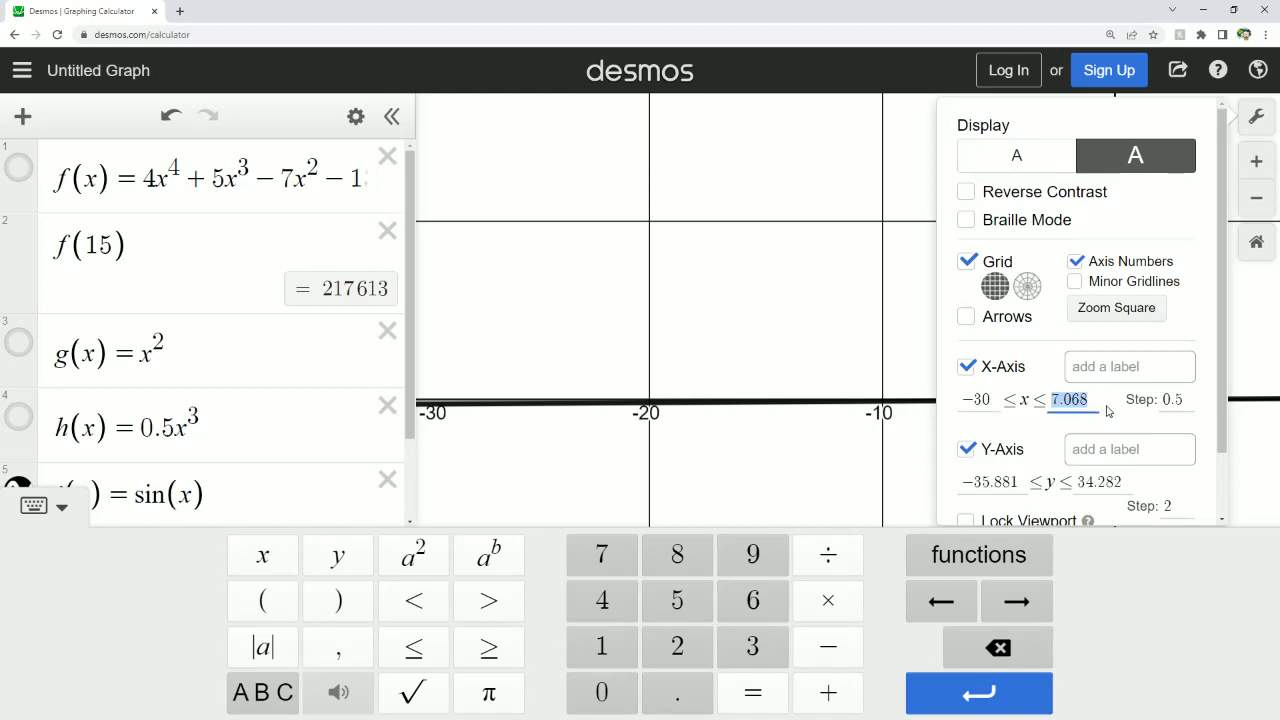
type("390")
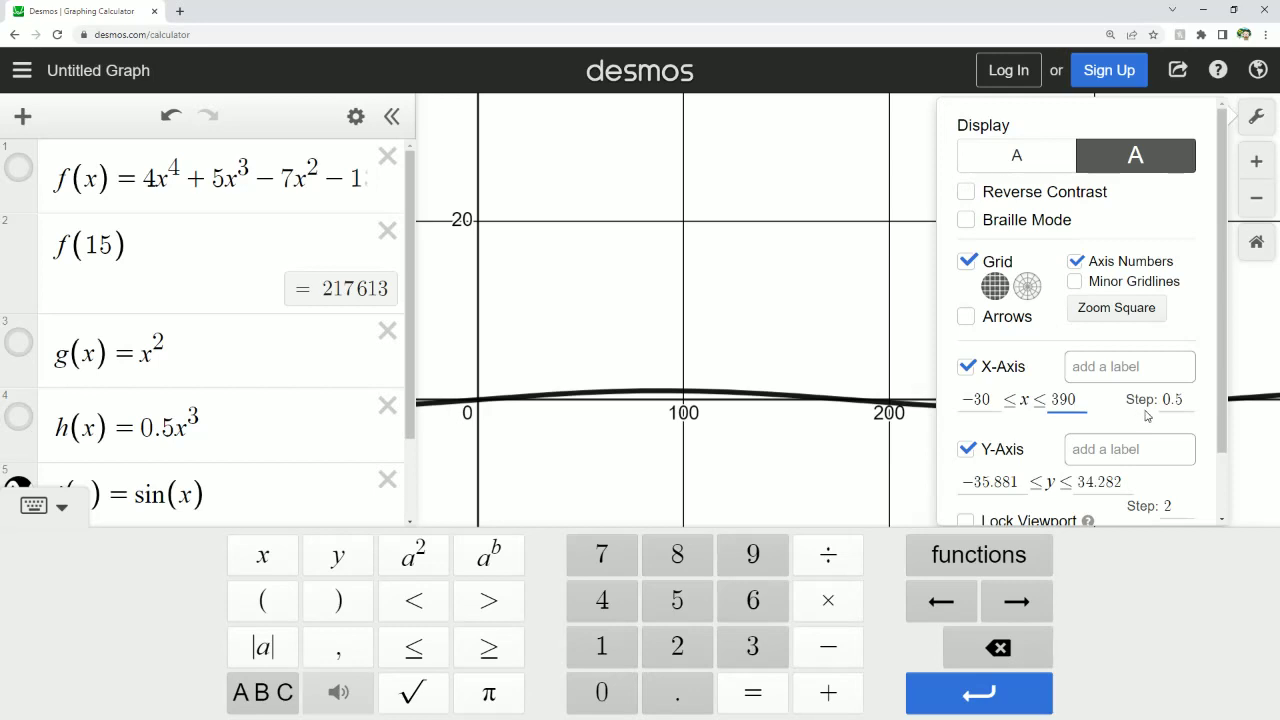
- Try x-axis steps of 90, 30 and 15 to compare the gridline spacing
left_click_drag(1164, 399, 1190, 410)
type("90")
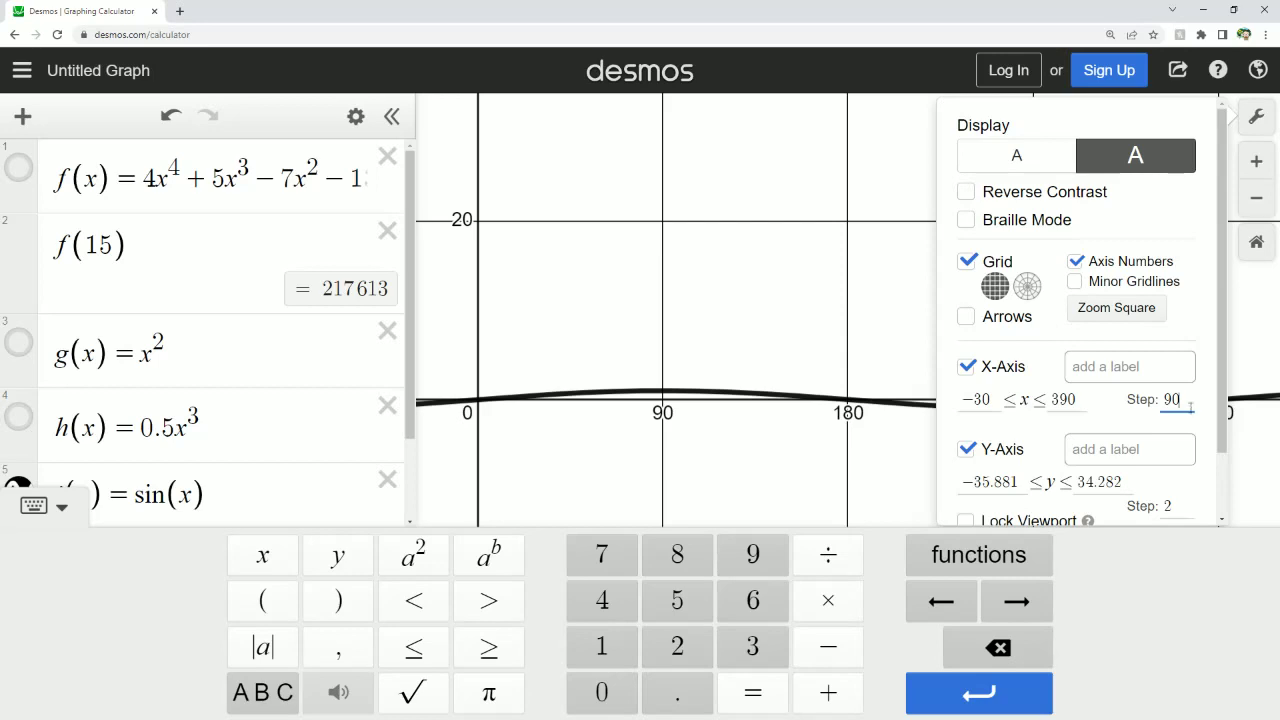
left_click_drag(1182, 400, 1164, 400)
type("30")
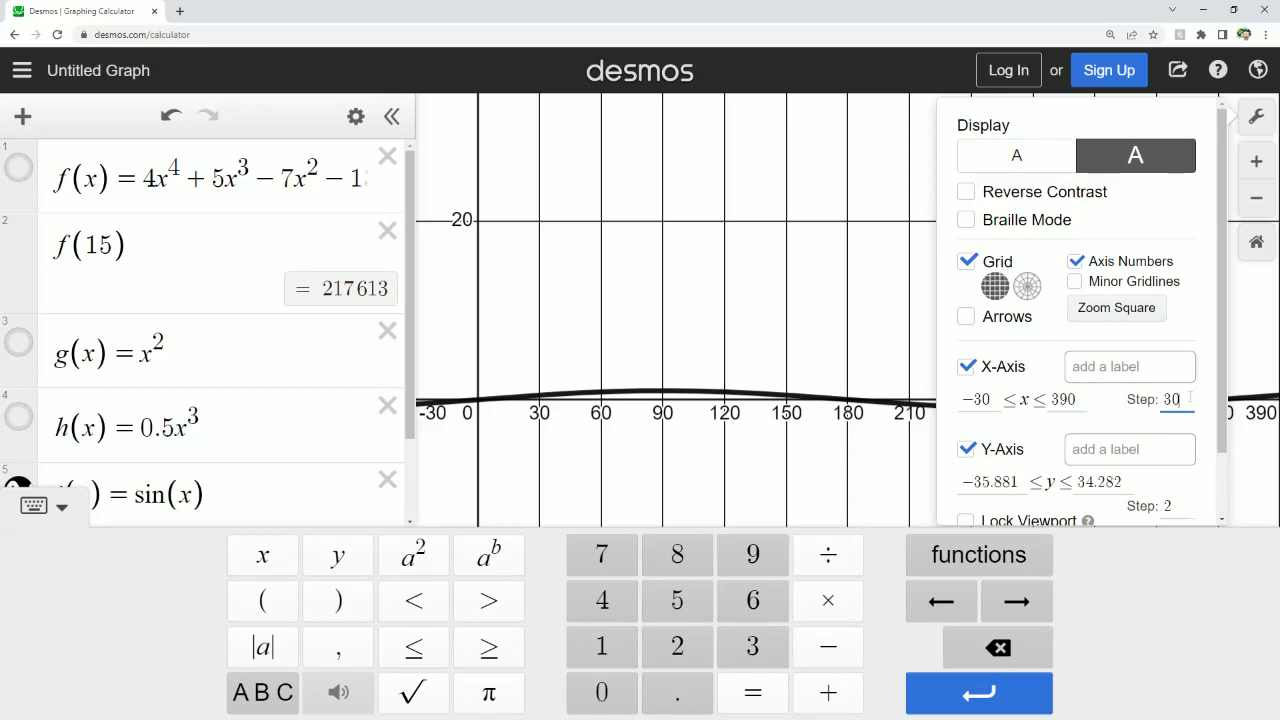
left_click_drag(1188, 398, 1166, 397)
type("15")
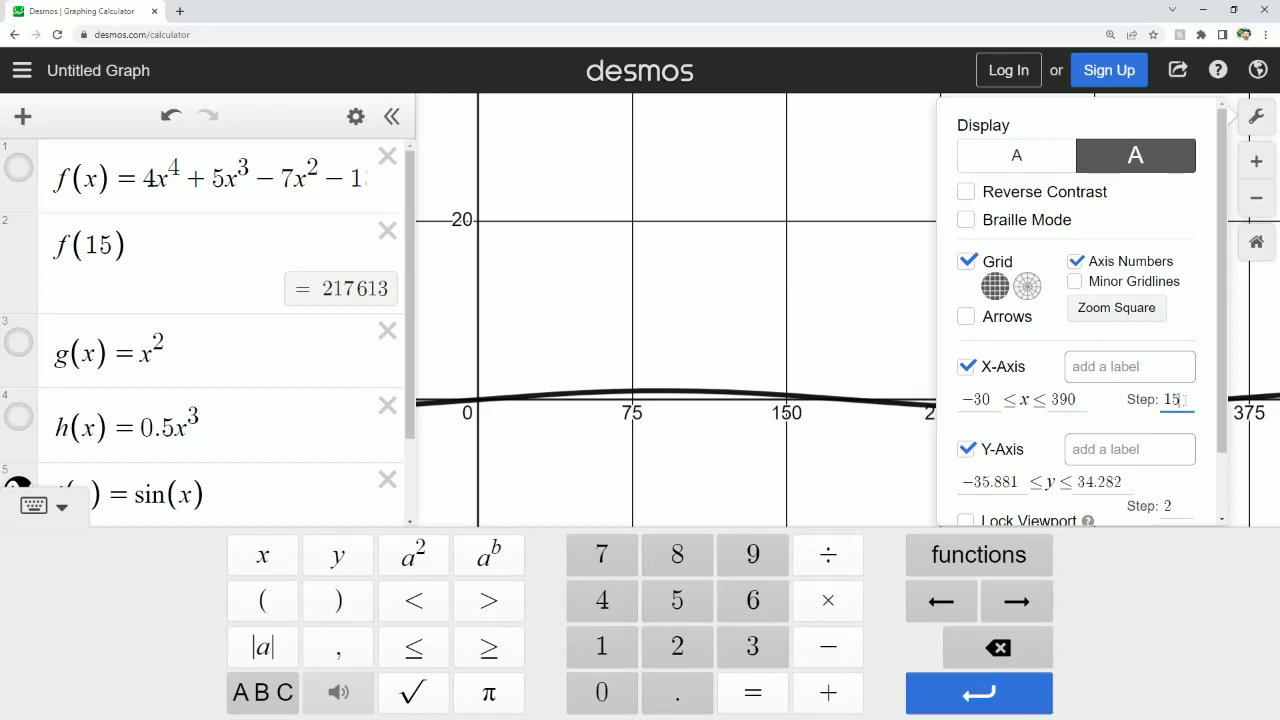
- Set the x-axis step to 30 and close the on-screen keypad
left_click_drag(1184, 399, 1159, 401)
type("30")
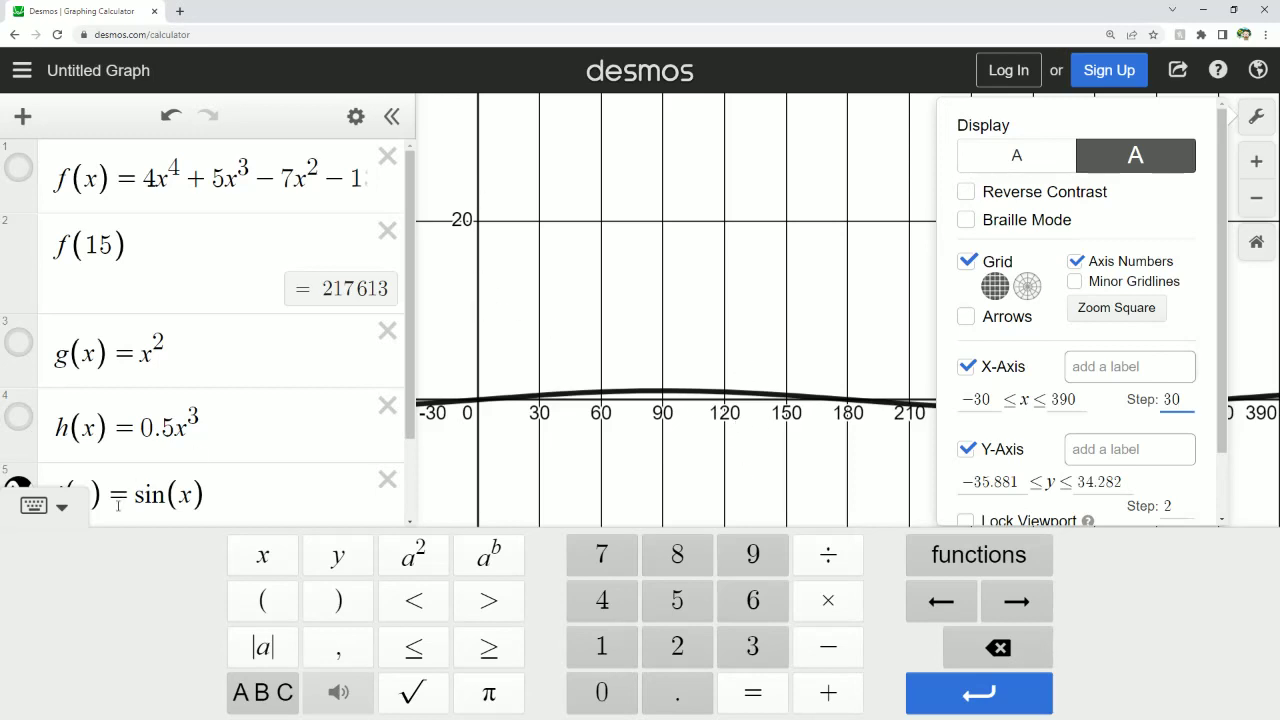
left_click(48, 506)
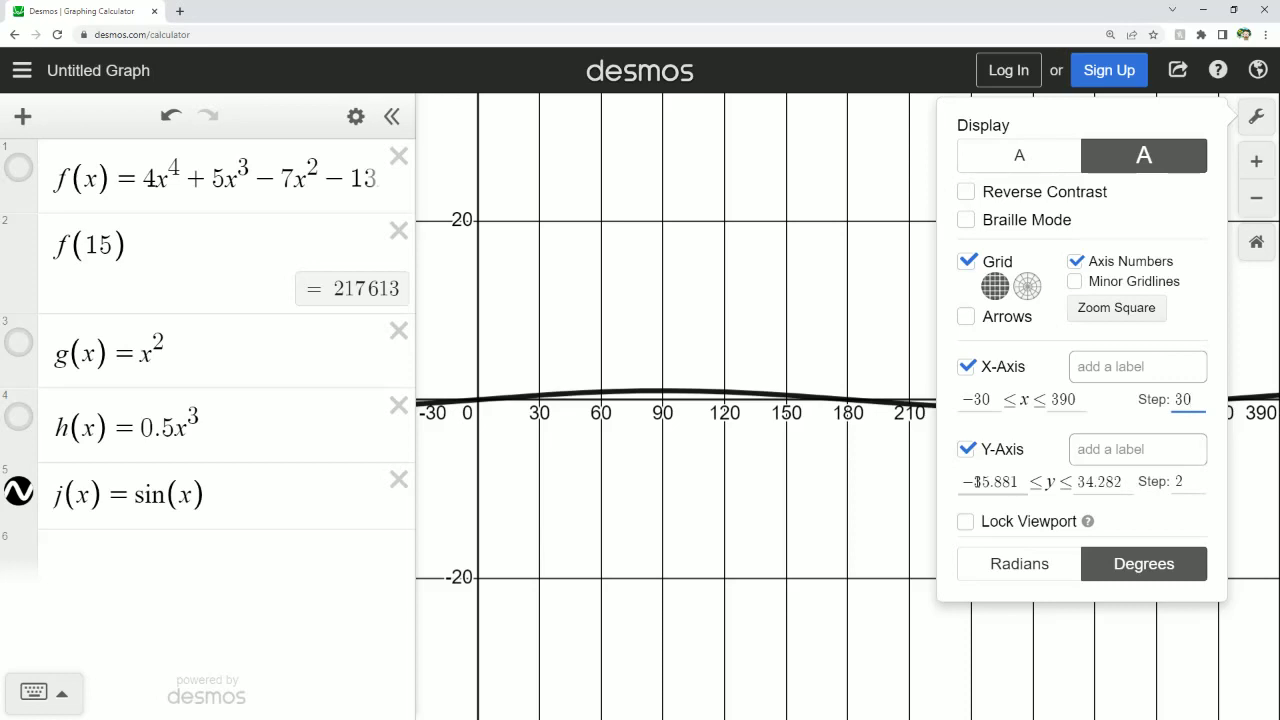
- Set the y-axis range from -2 to 2 in the graph settings
left_click_drag(976, 481, 1020, 486)
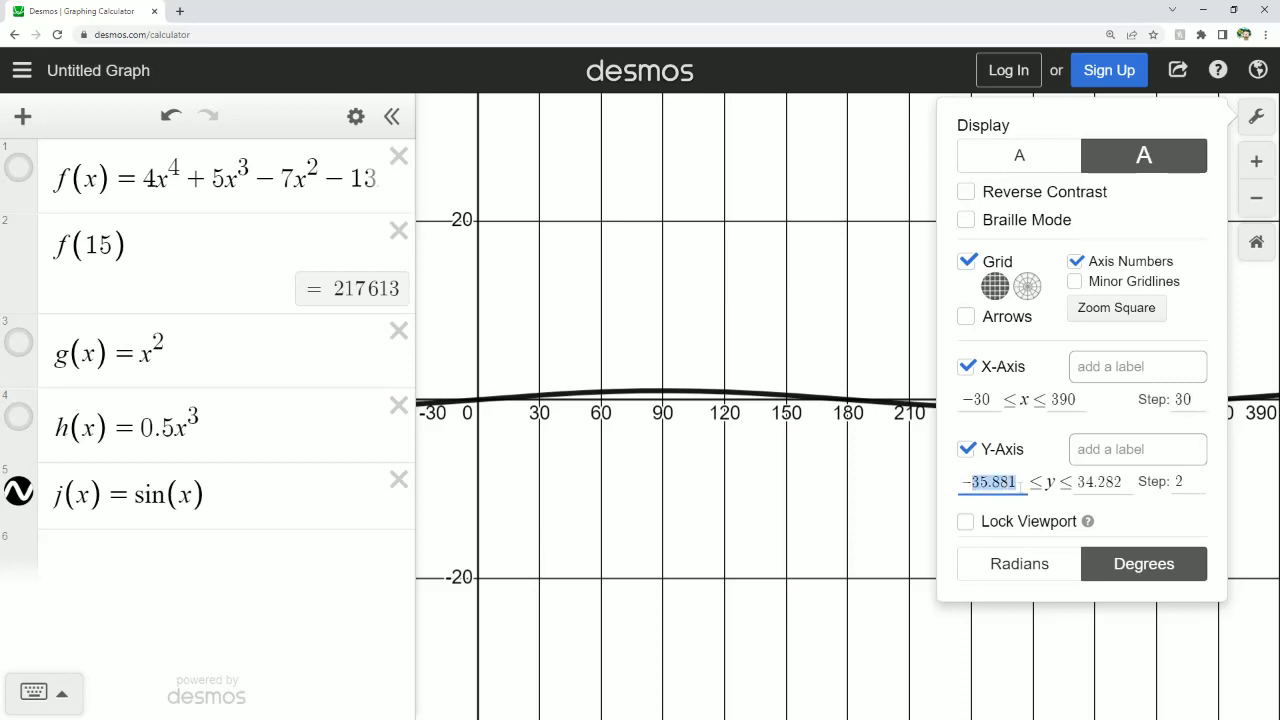
type("2")
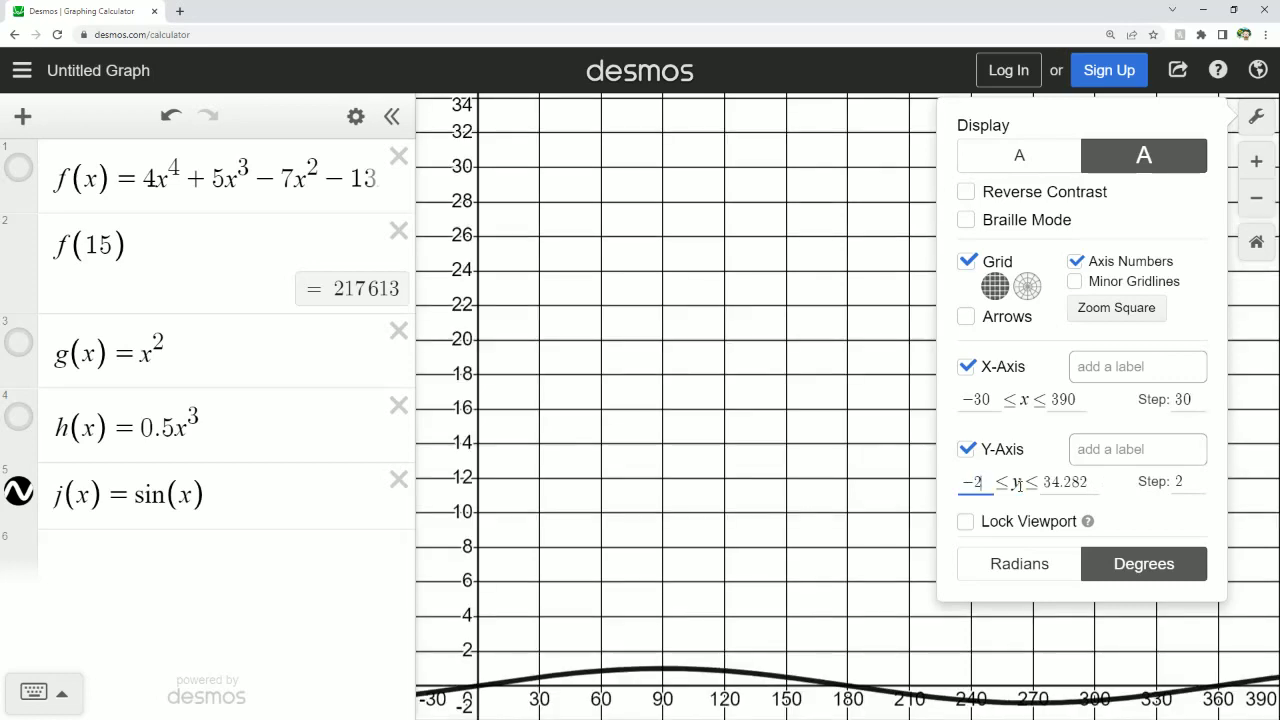
left_click_drag(1041, 485, 1093, 487)
type("2")
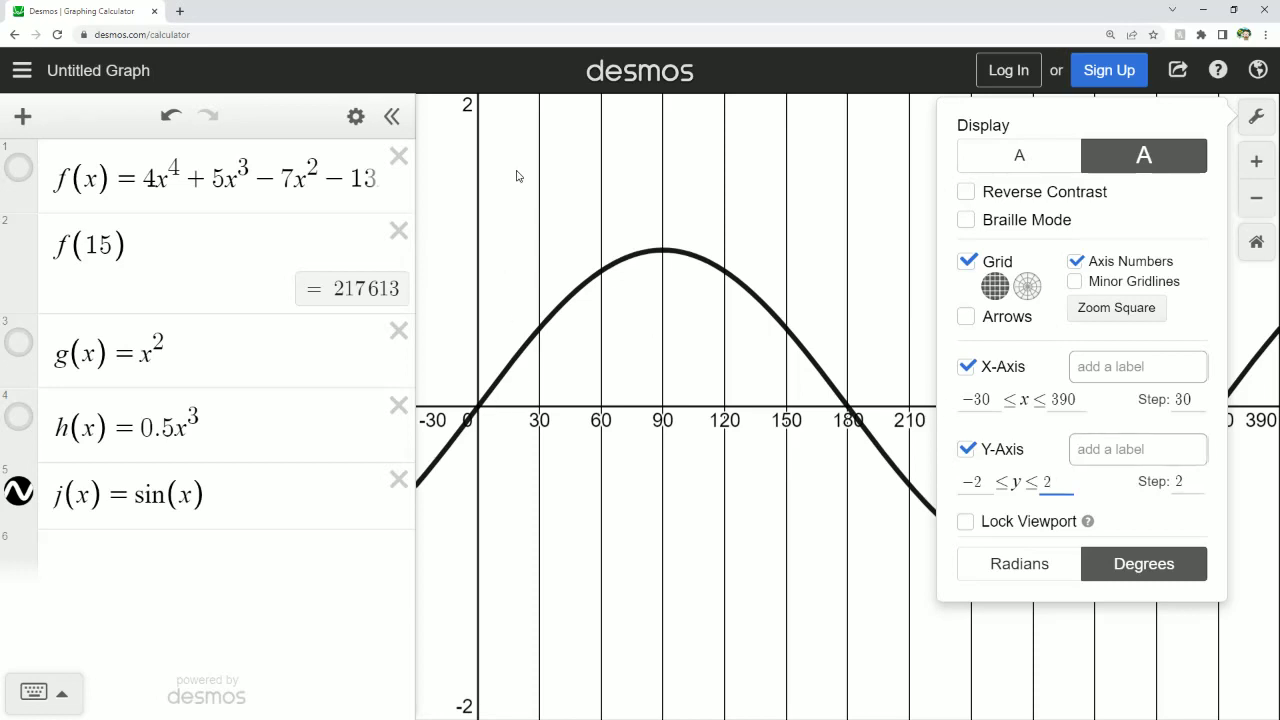
- Set the y-axis step to 0.5 after trying 1, and close the graph settings
left_click(1178, 481)
double_click(1178, 481)
type("1")
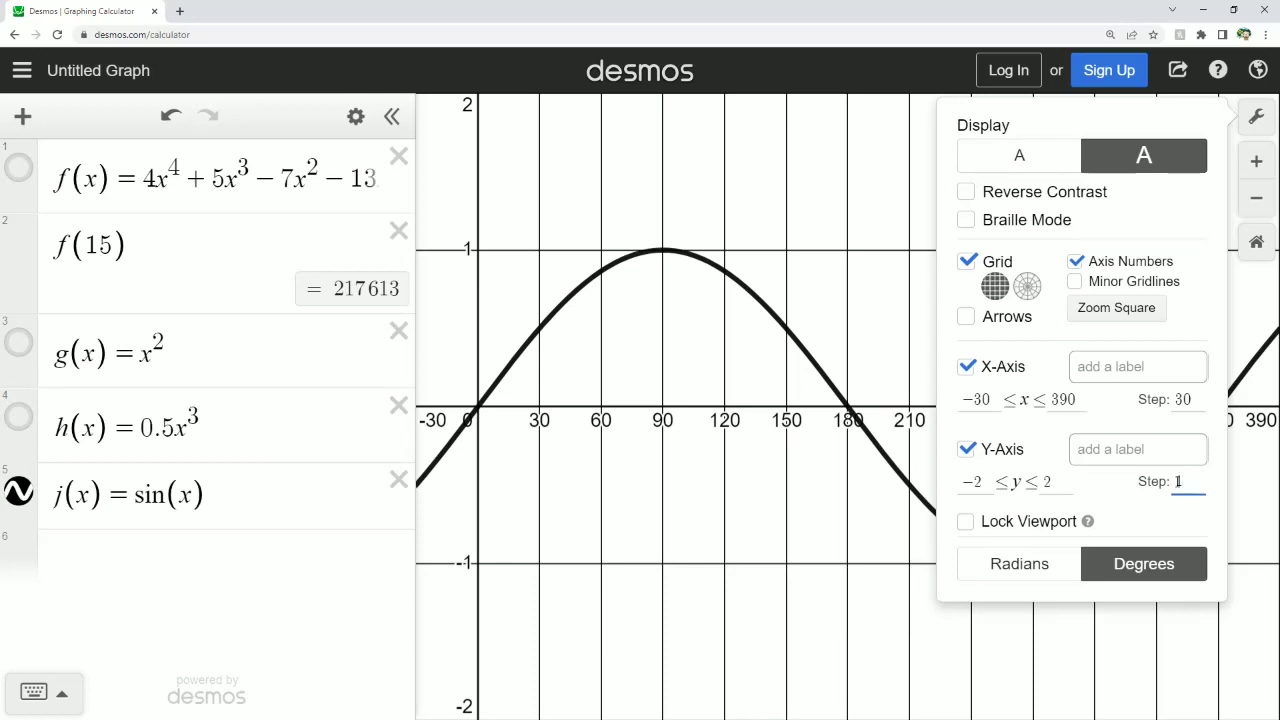
double_click(1178, 481)
type("0.5")
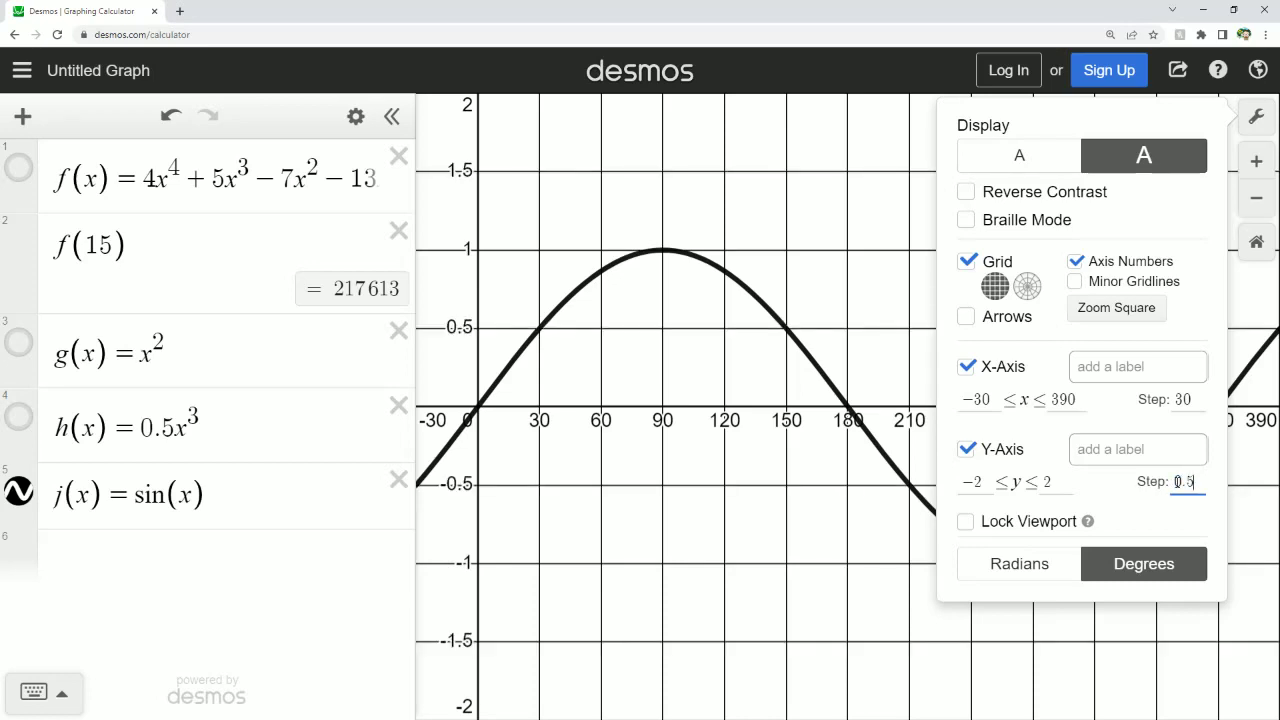
left_click(1257, 118)
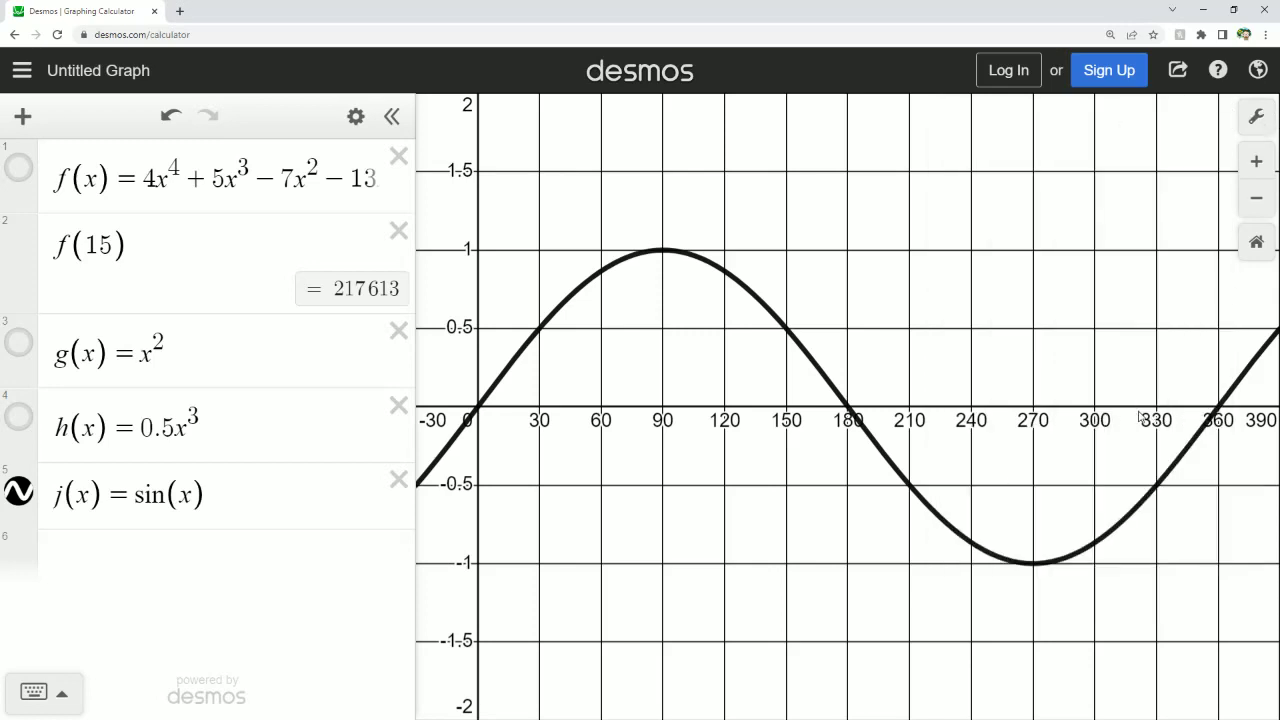
- Show the curves of h(x), g(x) and f(x) again, and toggle the sine curve off and back on
left_click(19, 418)
left_click(19, 345)
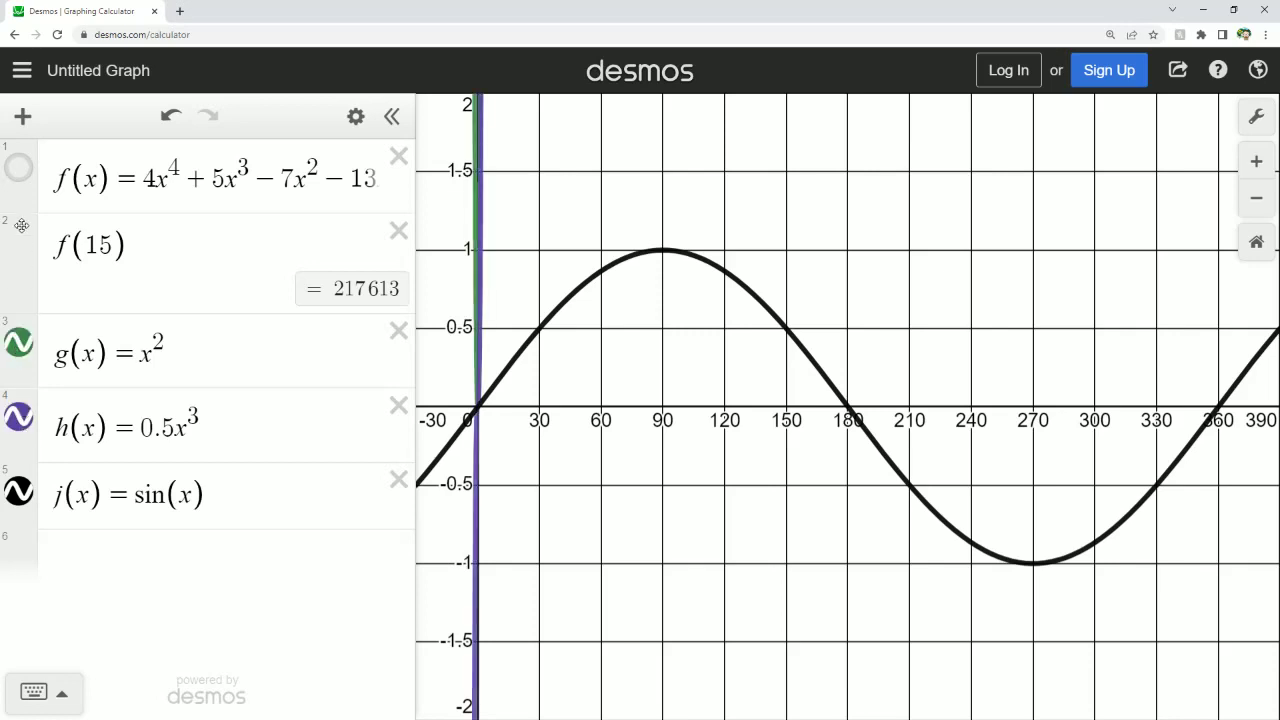
left_click(19, 170)
left_click(19, 492)
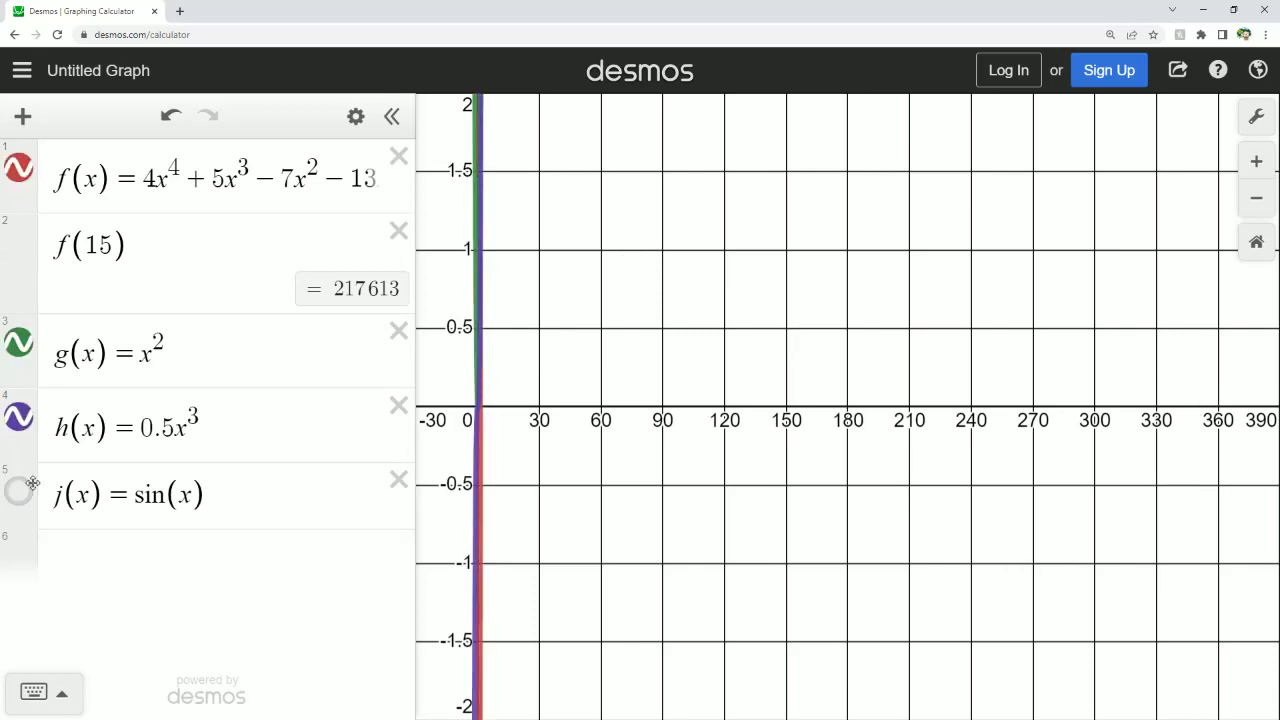
left_click(19, 492)
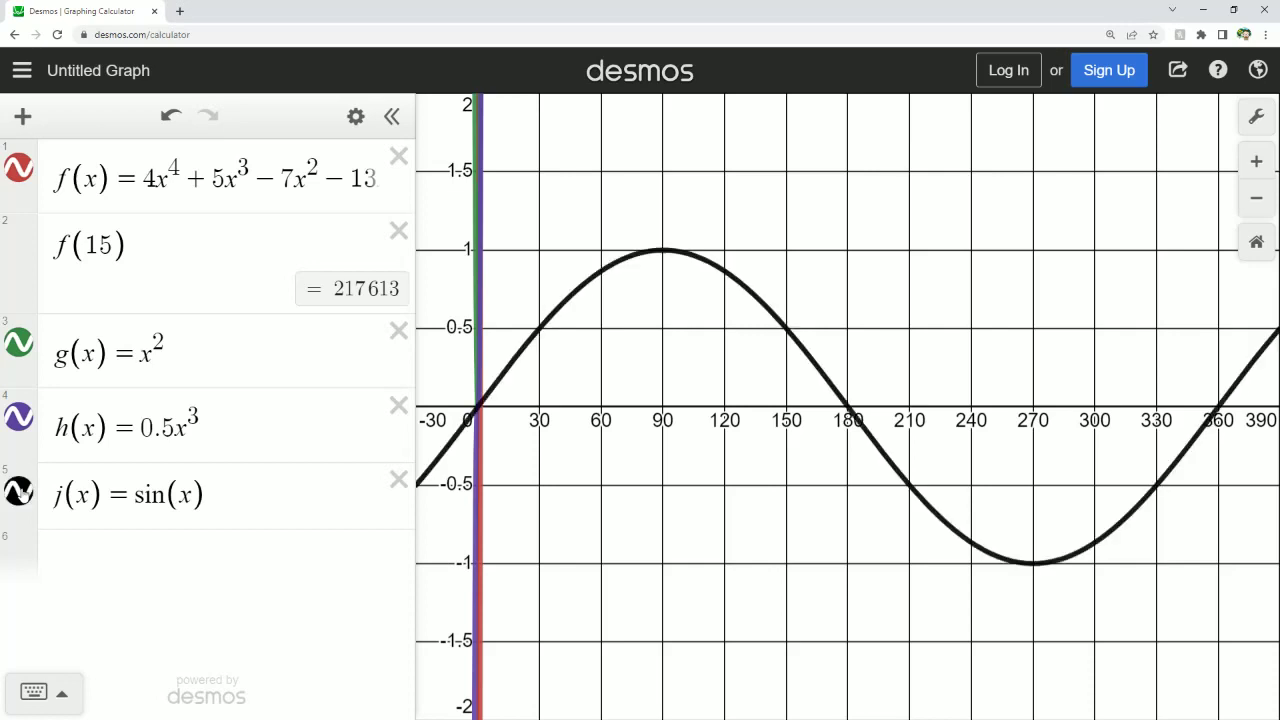